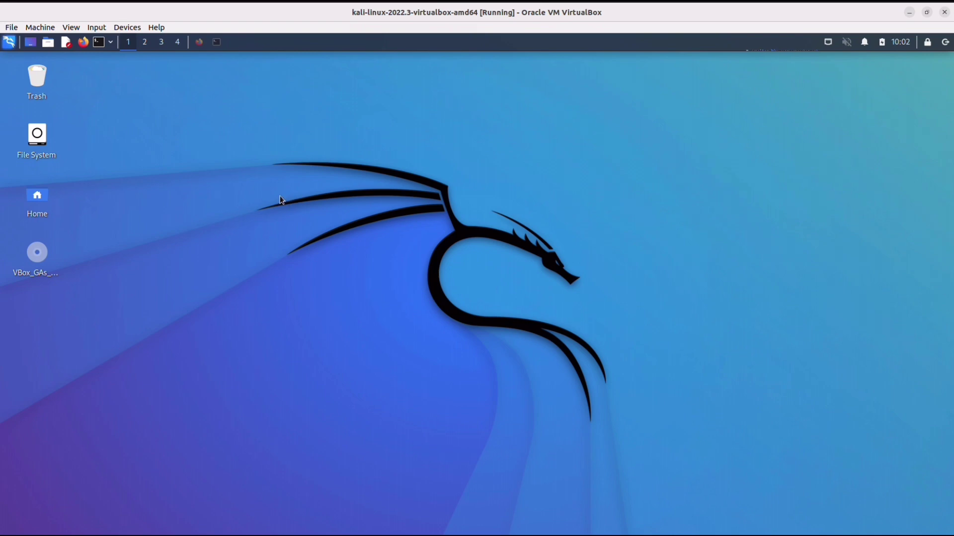
{"action": "left_click", "coordinate": [200, 43]}
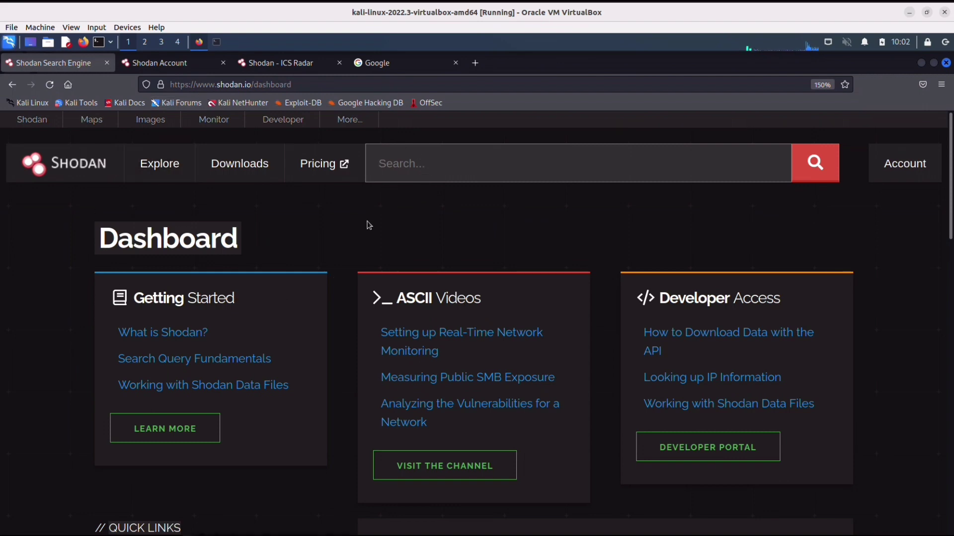
{"action": "scroll", "coordinate": [343, 394], "scroll_direction": "down", "scroll_amount": 5}
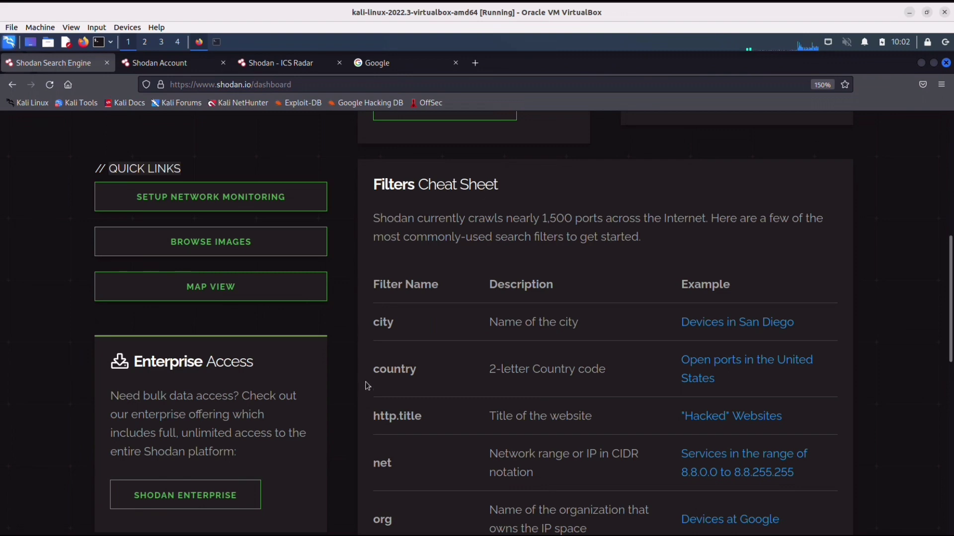
{"action": "scroll", "coordinate": [368, 428], "scroll_direction": "down", "scroll_amount": 2}
{"action": "scroll", "coordinate": [367, 426], "scroll_direction": "down", "scroll_amount": 1}
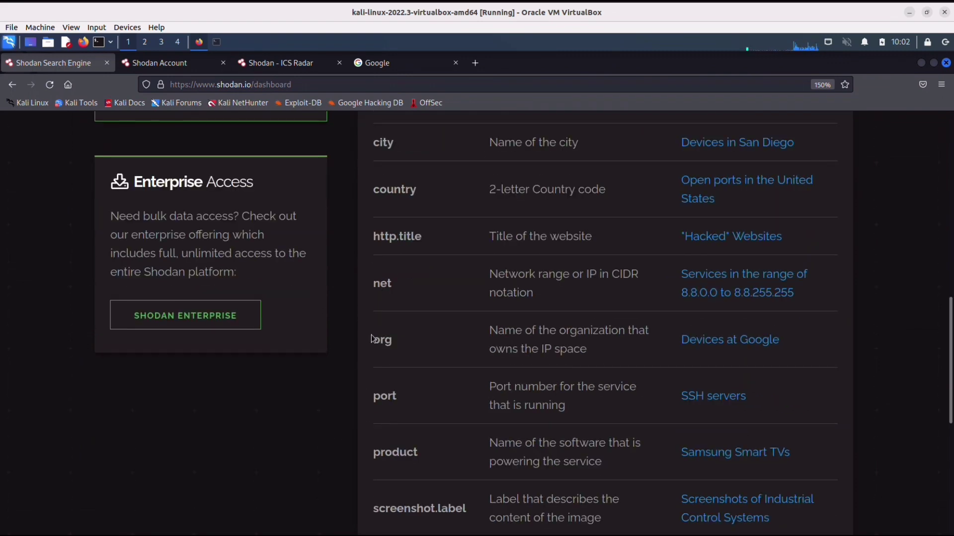
{"action": "scroll", "coordinate": [362, 484], "scroll_direction": "down", "scroll_amount": 1}
{"action": "scroll", "coordinate": [362, 484], "scroll_direction": "down", "scroll_amount": 1}
{"action": "scroll", "coordinate": [361, 484], "scroll_direction": "down", "scroll_amount": 1}
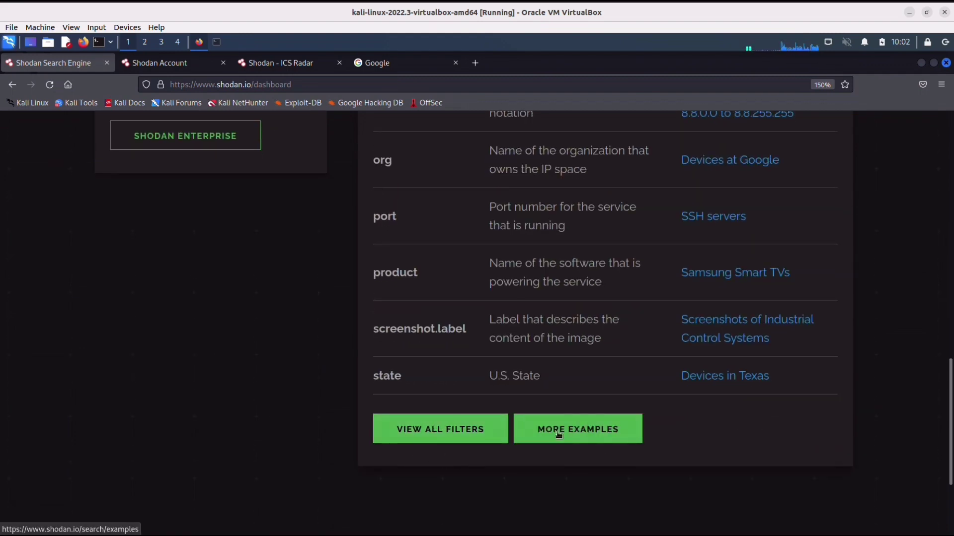
{"action": "scroll", "coordinate": [393, 417], "scroll_direction": "up", "scroll_amount": 2}
{"action": "scroll", "coordinate": [392, 415], "scroll_direction": "up", "scroll_amount": 8}
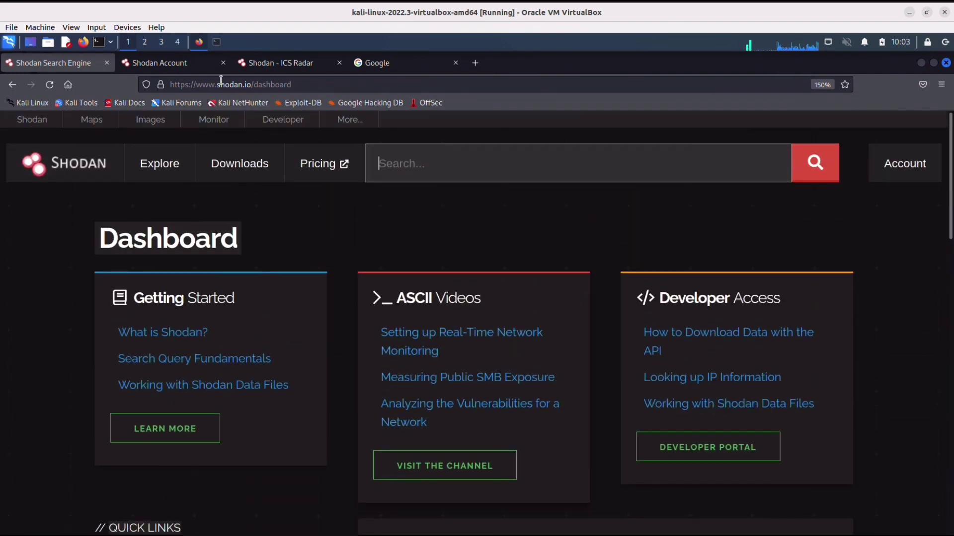
- View the Shodan account billing plans, then the ICS Radar globe, and return to the desktop
{"action": "left_click", "coordinate": [180, 66]}
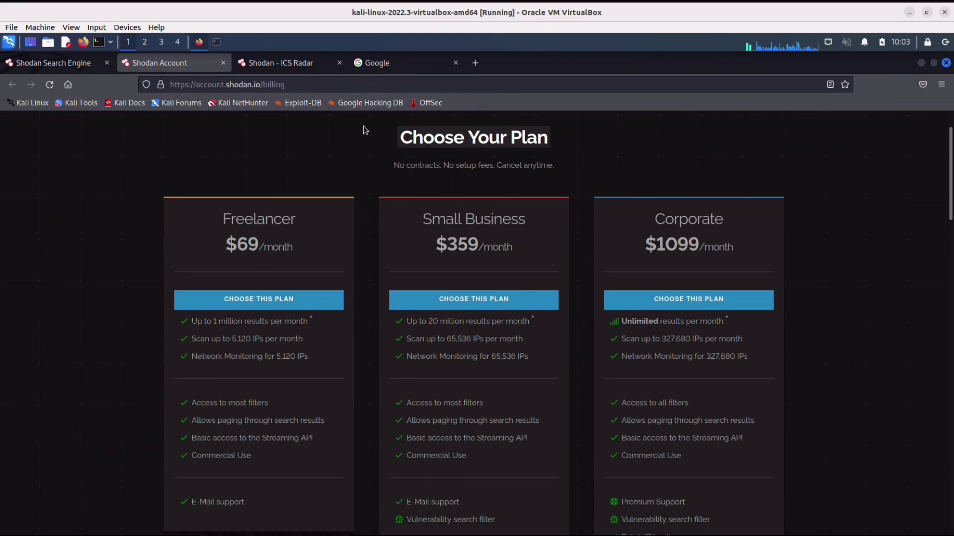
{"action": "left_click", "coordinate": [302, 66]}
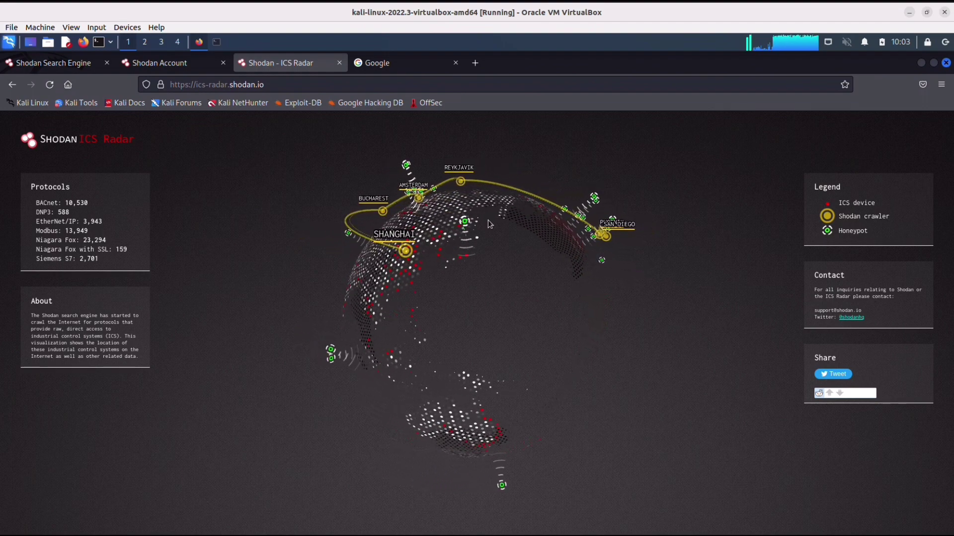
{"action": "left_click", "coordinate": [922, 63]}
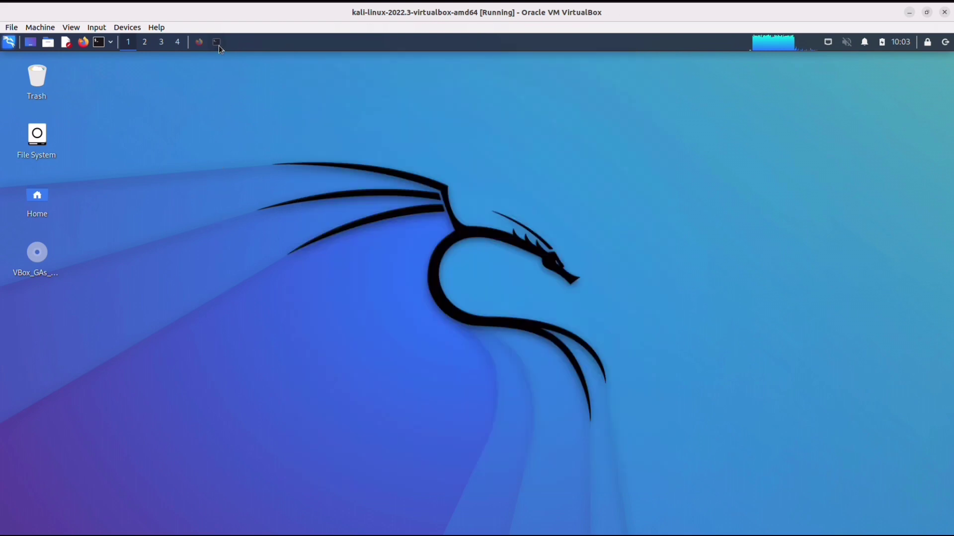
- Stage the suggested nmap scan of ICS ports against target.com in the terminal, then minimize it
{"action": "left_click", "coordinate": [217, 43]}
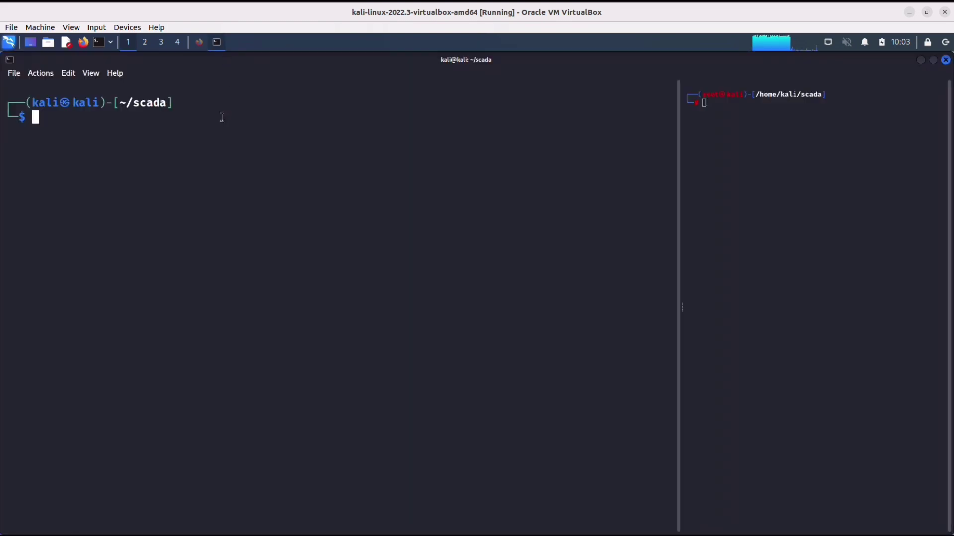
{"action": "type", "text": "m"}
{"action": "key", "text": "BackSpace"}
{"action": "type", "text": "n"}
{"action": "key", "text": "Right"}
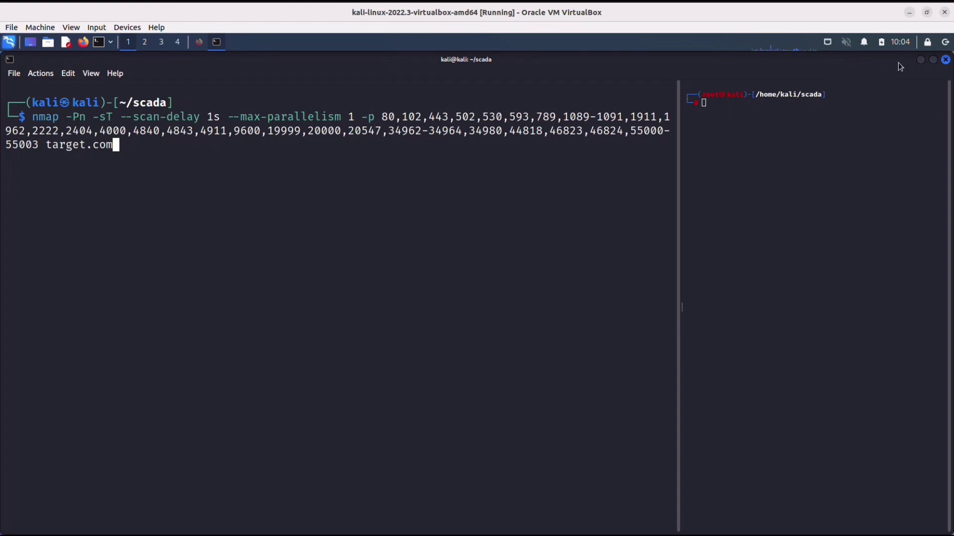
{"action": "left_click", "coordinate": [922, 63]}
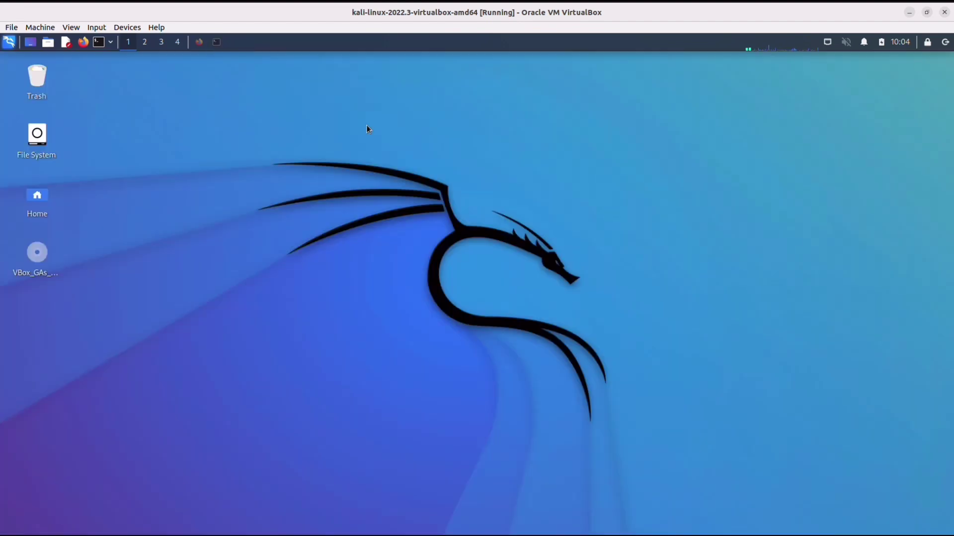
- Run the earlier port:"502" Shodan search from history, listing 367,292 hosts
{"action": "left_click", "coordinate": [200, 45]}
{"action": "left_click", "coordinate": [157, 62]}
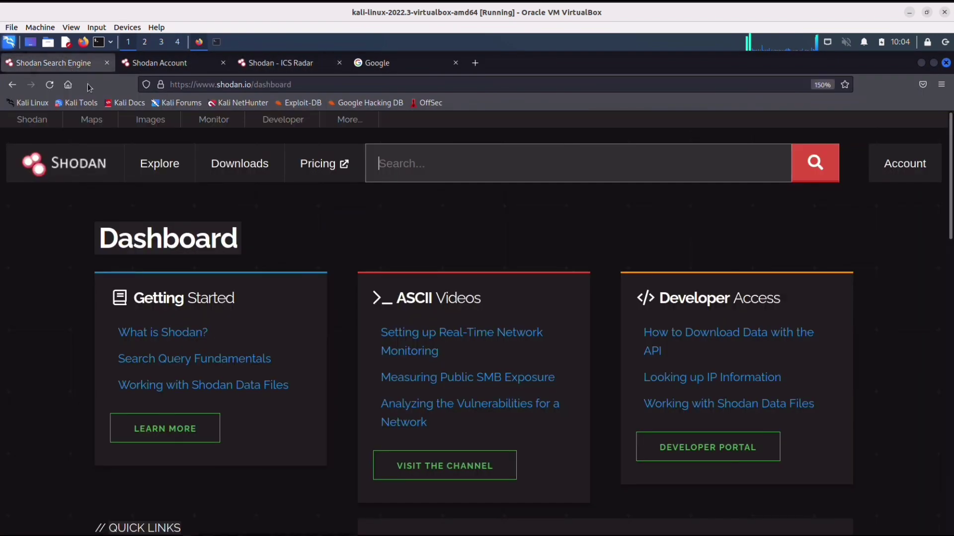
{"action": "left_click", "coordinate": [437, 164]}
{"action": "type", "text": "po"}
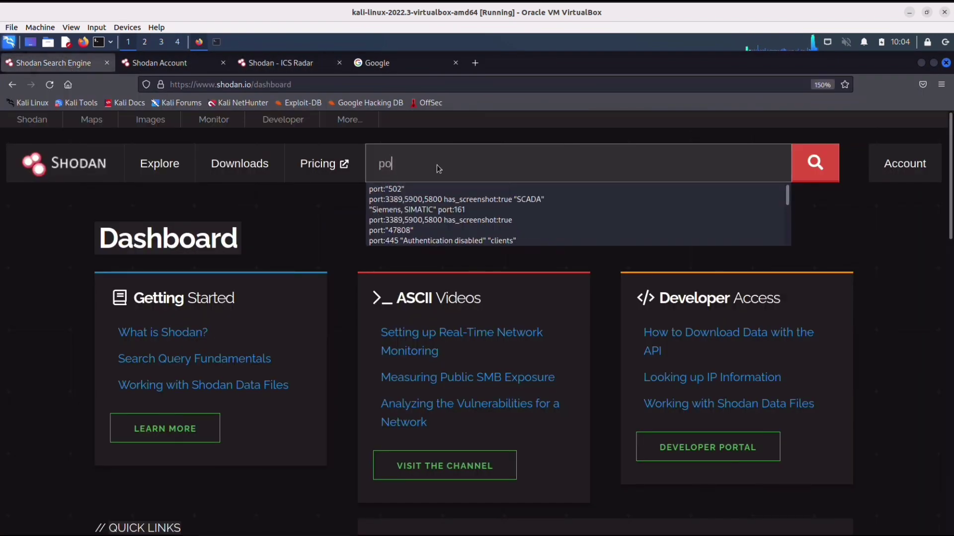
{"action": "type", "text": "rt"}
{"action": "left_click", "coordinate": [424, 186]}
{"action": "key", "text": "Return"}
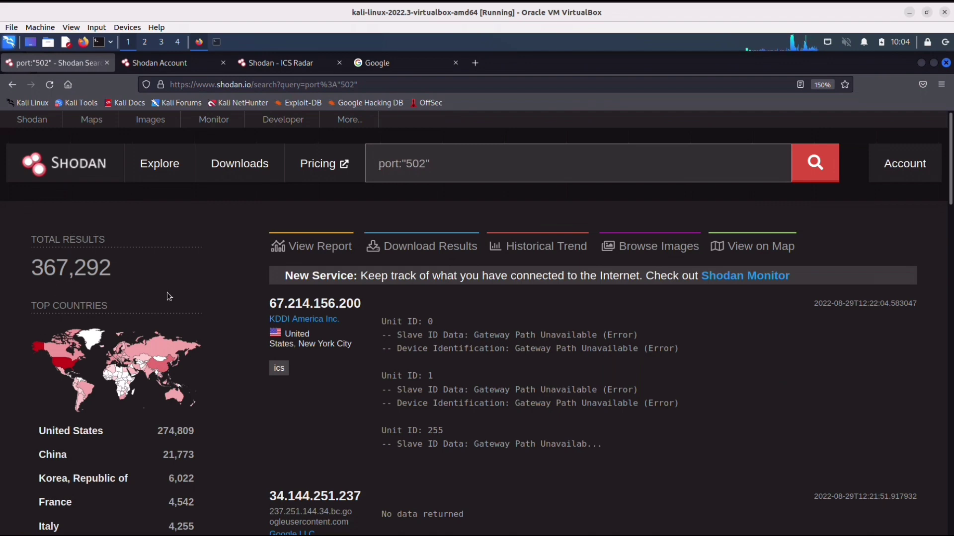
{"action": "scroll", "coordinate": [230, 345], "scroll_direction": "down", "scroll_amount": 2}
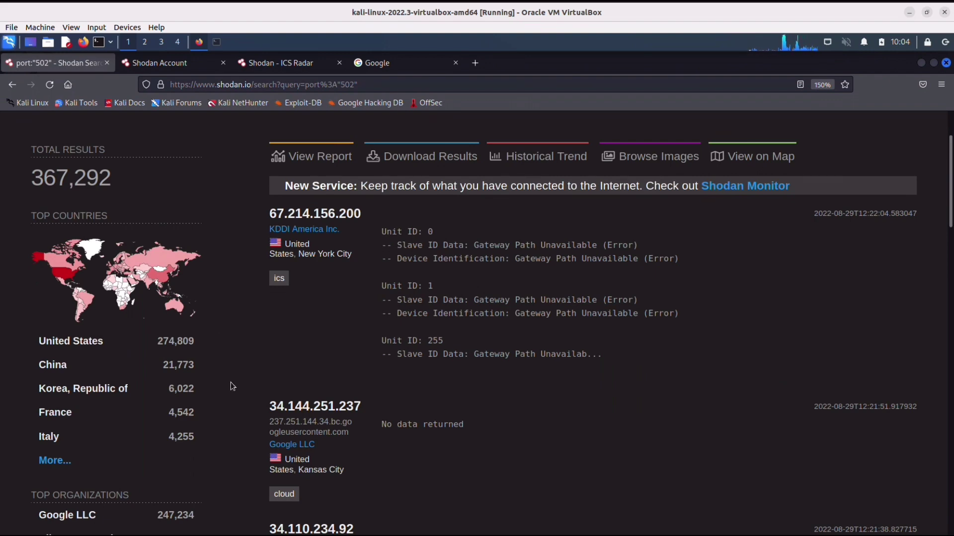
{"action": "scroll", "coordinate": [230, 382], "scroll_direction": "down", "scroll_amount": 2}
{"action": "scroll", "coordinate": [230, 391], "scroll_direction": "down", "scroll_amount": 5}
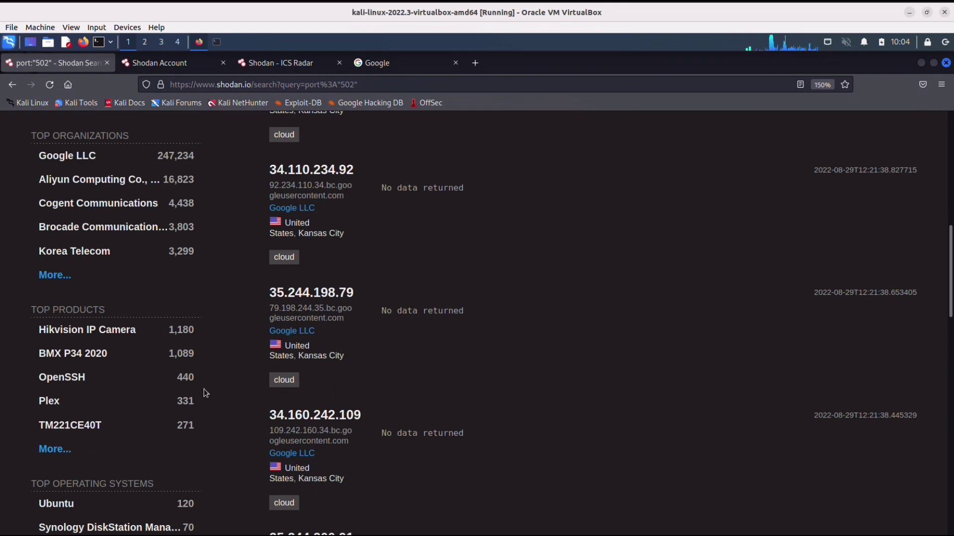
{"action": "scroll", "coordinate": [207, 442], "scroll_direction": "down", "scroll_amount": 2}
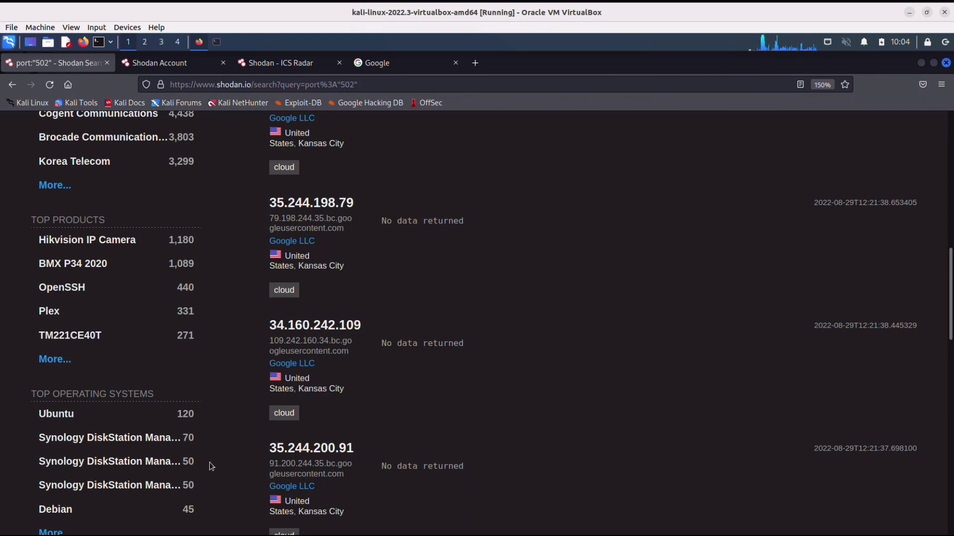
{"action": "scroll", "coordinate": [213, 452], "scroll_direction": "up", "scroll_amount": 5}
{"action": "scroll", "coordinate": [213, 452], "scroll_direction": "up", "scroll_amount": 4}
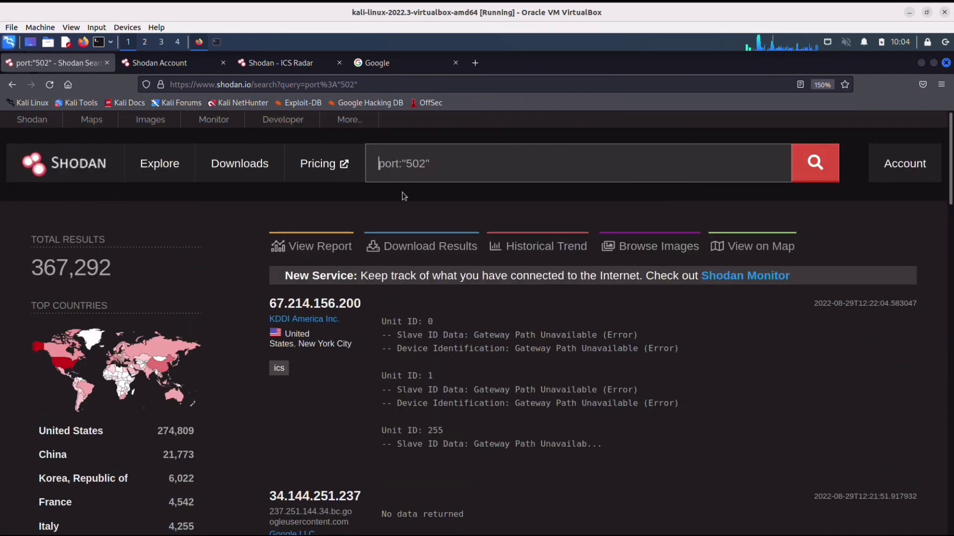
- Change the query to port:"47808" and run it, returning 37,120 BACnet hosts
{"action": "left_click", "coordinate": [431, 168]}
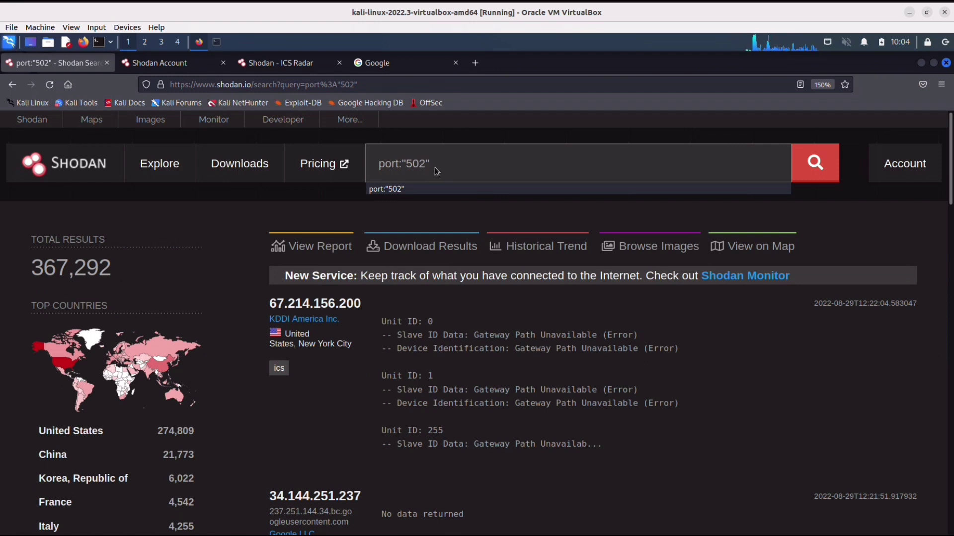
{"action": "key", "text": "BackSpace"}
{"action": "key", "text": "BackSpace"}
{"action": "key", "text": "BackSpace"}
{"action": "key", "text": "BackSpace"}
{"action": "type", "text": "47808"}
{"action": "key", "text": "Return"}
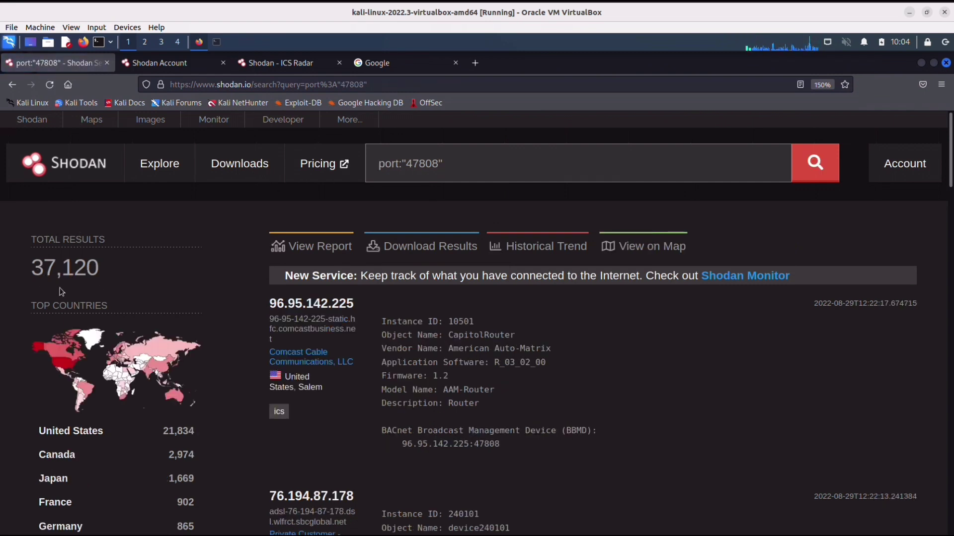
{"action": "scroll", "coordinate": [192, 336], "scroll_direction": "down", "scroll_amount": 2}
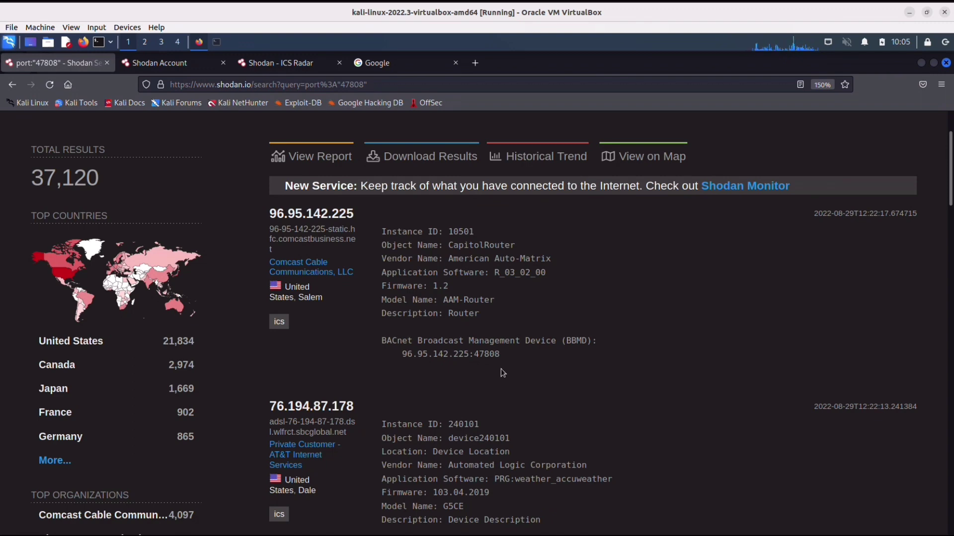
{"action": "scroll", "coordinate": [501, 368], "scroll_direction": "up", "scroll_amount": 2}
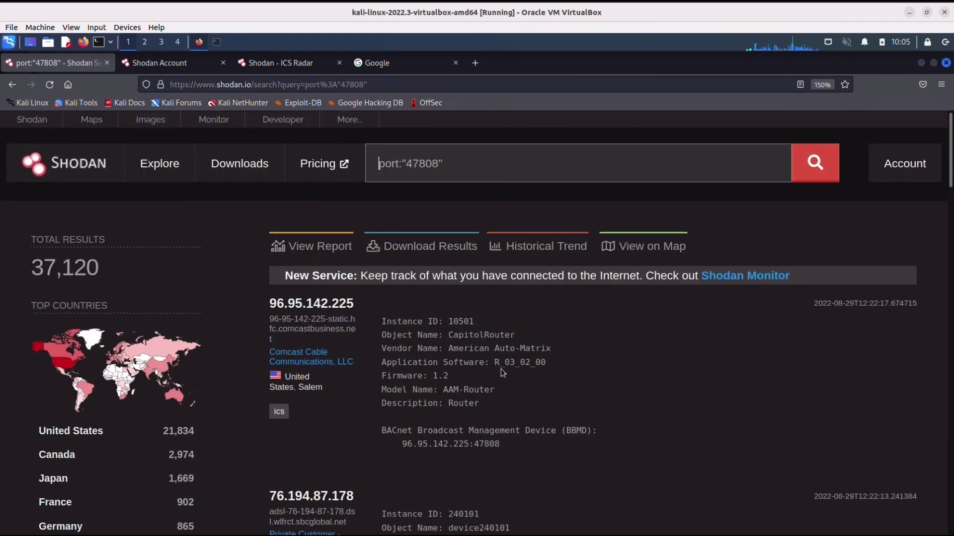
- Replace the query with city:"Foshan" and run it, listing 206,871 hosts
{"action": "left_click", "coordinate": [516, 169]}
{"action": "key", "text": "ctrl+a"}
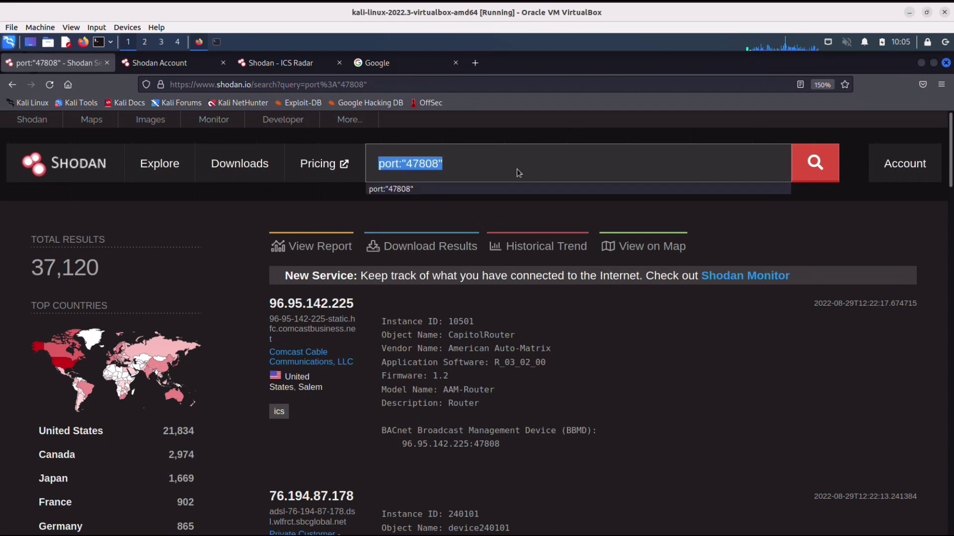
{"action": "key", "text": "BackSpace"}
{"action": "type", "text": "city"}
{"action": "left_click", "coordinate": [439, 189]}
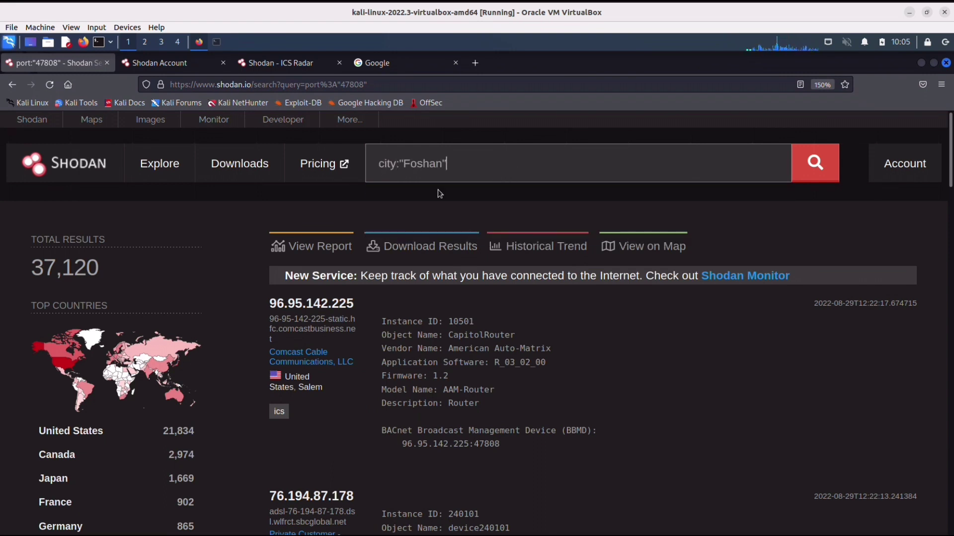
{"action": "key", "text": "Return"}
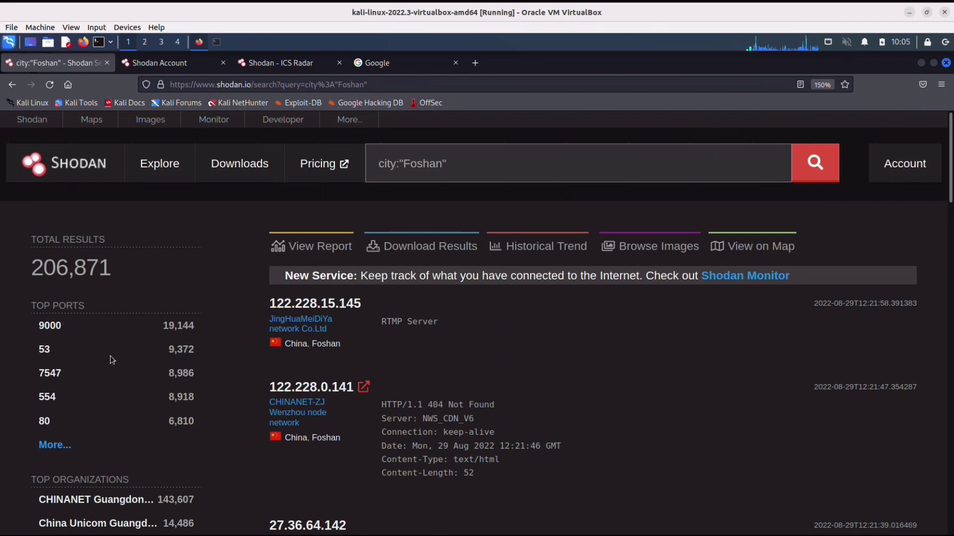
{"action": "scroll", "coordinate": [232, 466], "scroll_direction": "down", "scroll_amount": 2}
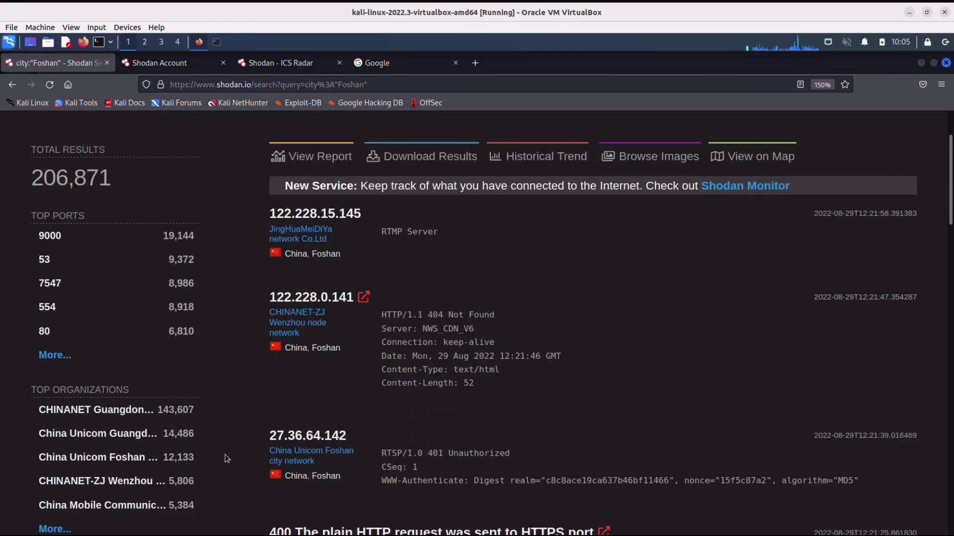
{"action": "scroll", "coordinate": [226, 458], "scroll_direction": "up", "scroll_amount": 2}
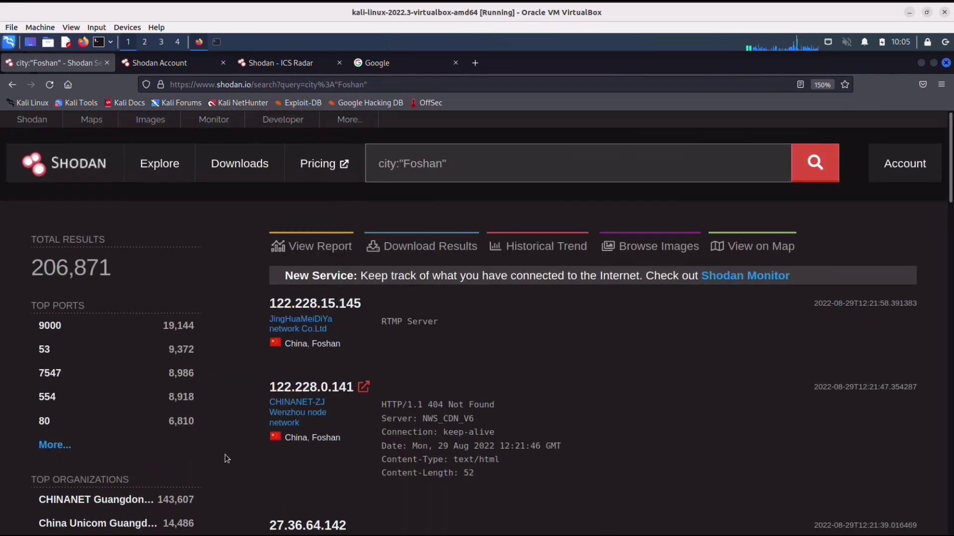
{"action": "left_click", "coordinate": [477, 167]}
- Search country:cn for 54,251,770 hosts, then clear the query for the next search
{"action": "key", "text": "BackSpace"}
{"action": "key", "text": "BackSpace"}
{"action": "key", "text": "BackSpace"}
{"action": "key", "text": "BackSpace"}
{"action": "key", "text": "BackSpace"}
{"action": "key", "text": "BackSpace"}
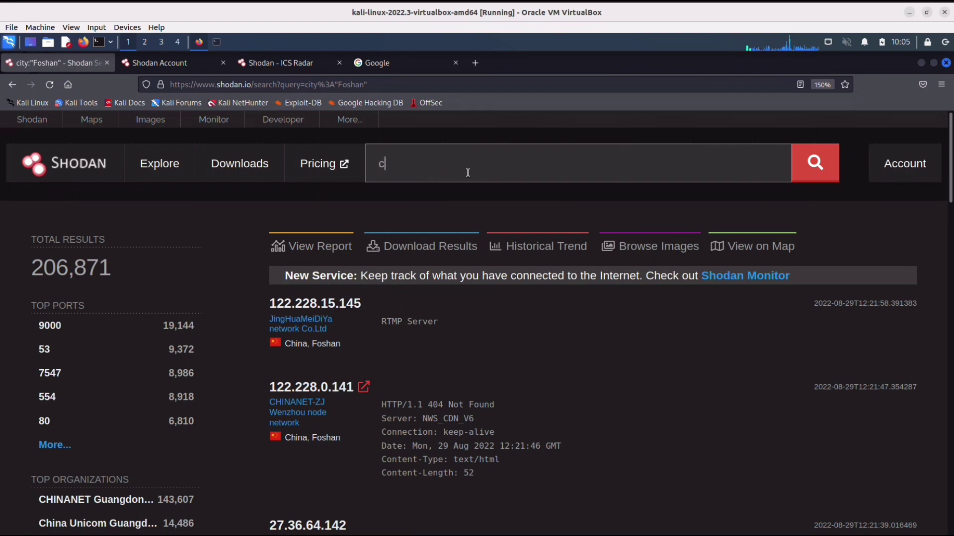
{"action": "type", "text": "oc"}
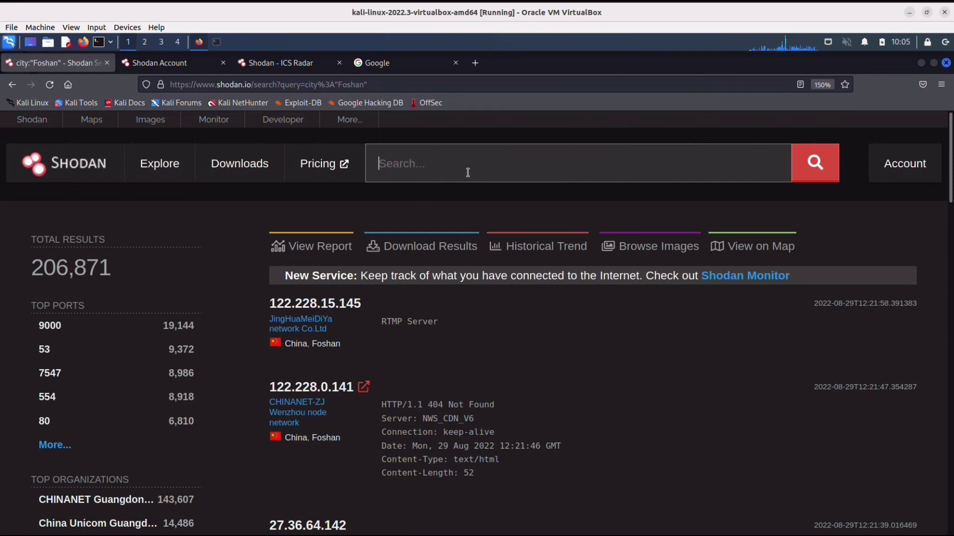
{"action": "type", "text": "ou"}
{"action": "left_click", "coordinate": [395, 190]}
{"action": "left_click", "coordinate": [802, 170]}
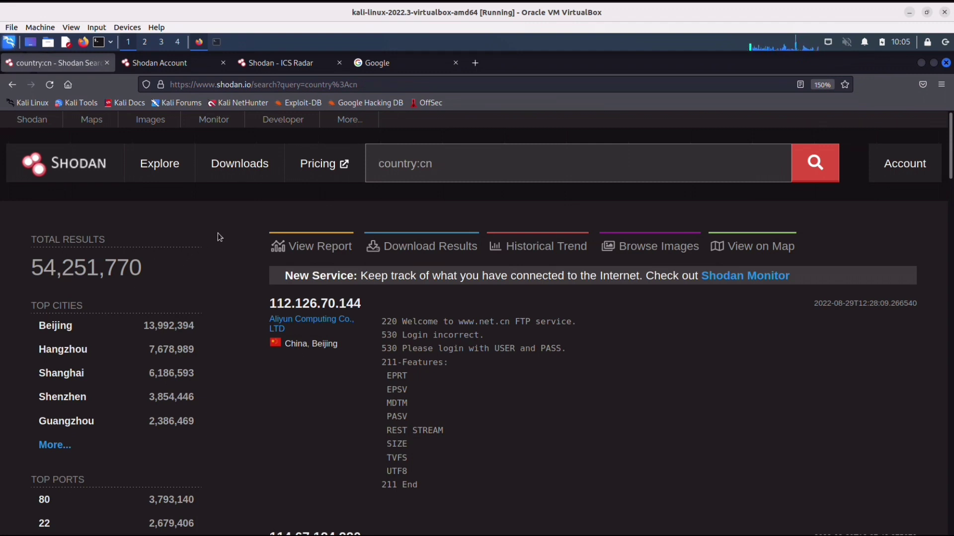
{"action": "triple_click", "coordinate": [491, 170]}
{"action": "key", "text": "BackSpace"}
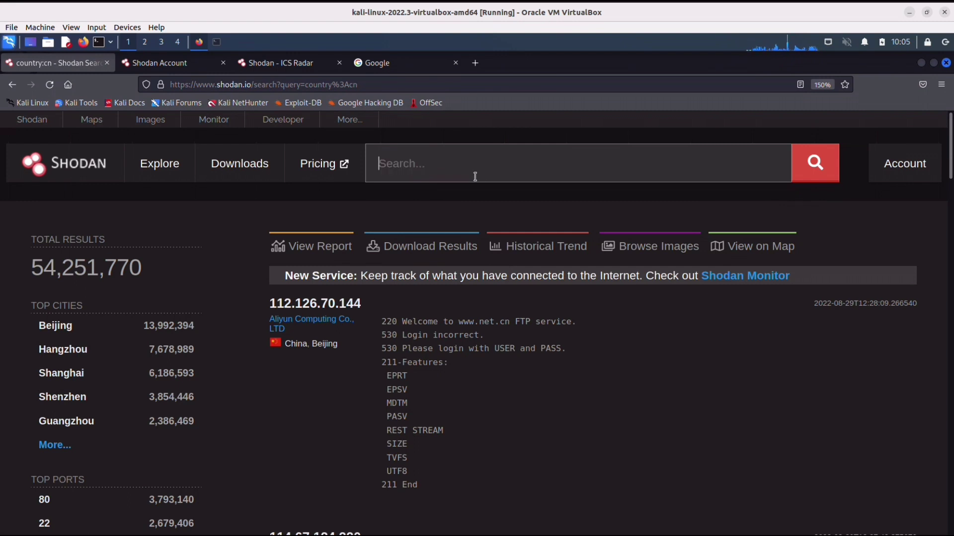
{"action": "type", "text": "\"\""}
{"action": "type", "text": "Sch"}
{"action": "type", "text": "eider"}
{"action": "type", "text": "Electric\""}
- Search "Schneider Electric", then refine to the "Schneider Electric SAS" suggestion returning 151 hosts
{"action": "key", "text": "Return"}
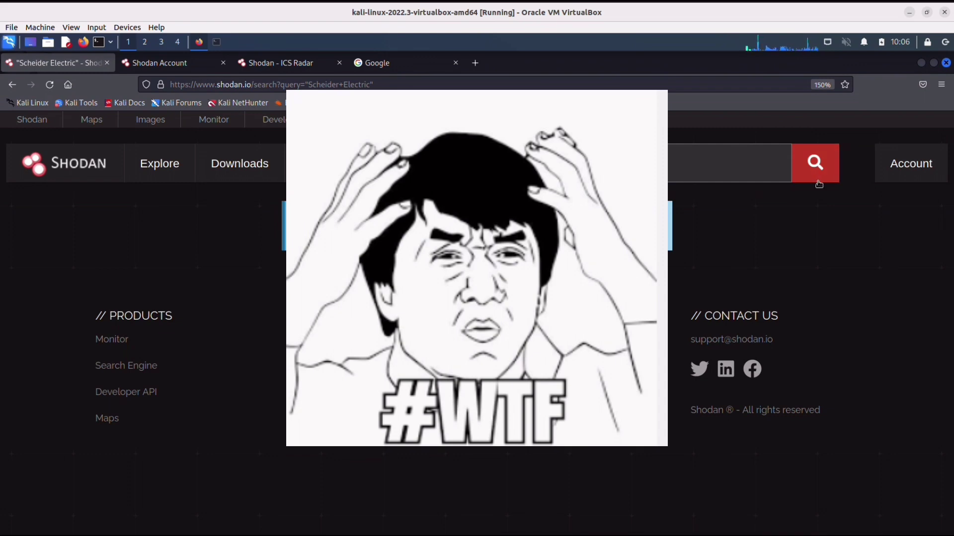
{"action": "left_click", "coordinate": [801, 178]}
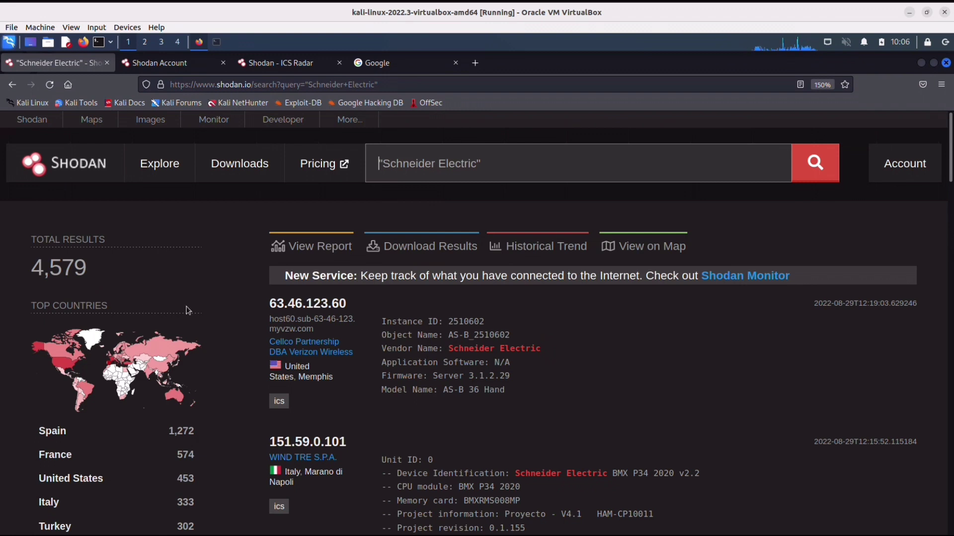
{"action": "left_click", "coordinate": [477, 165]}
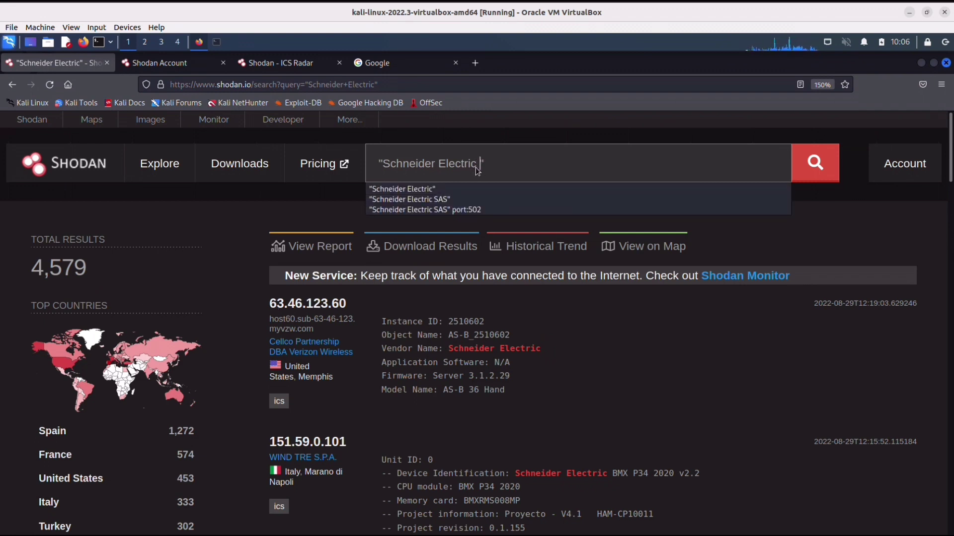
{"action": "left_click", "coordinate": [429, 200]}
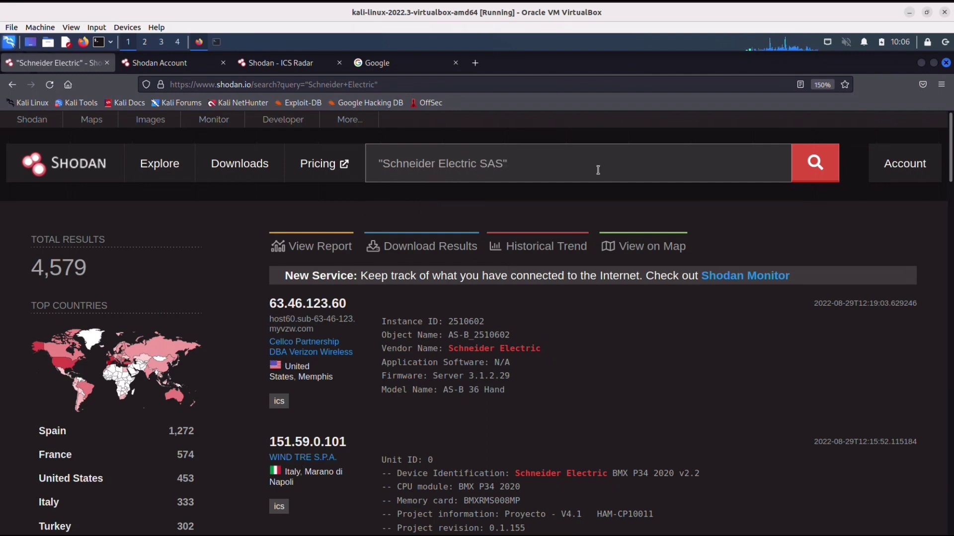
{"action": "key", "text": "Return"}
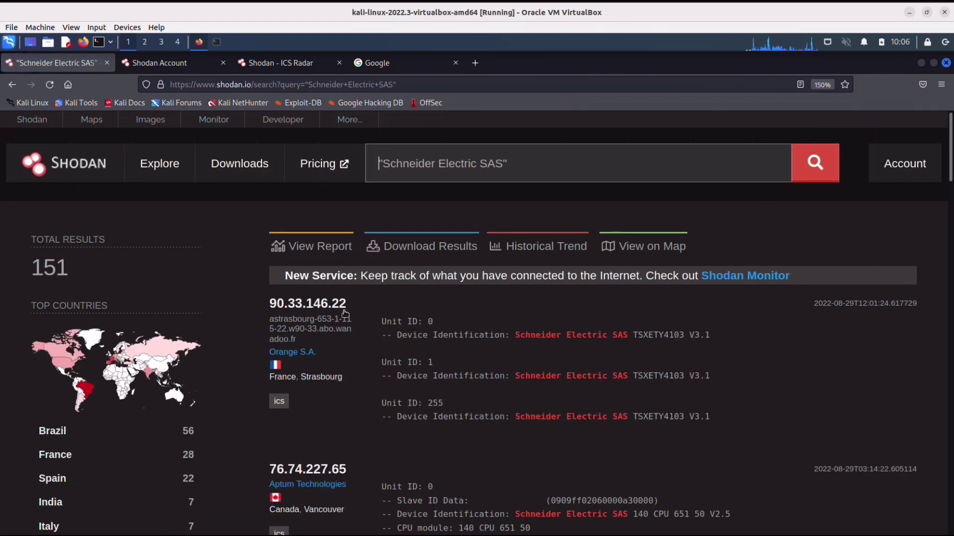
{"action": "left_click", "coordinate": [292, 308]}
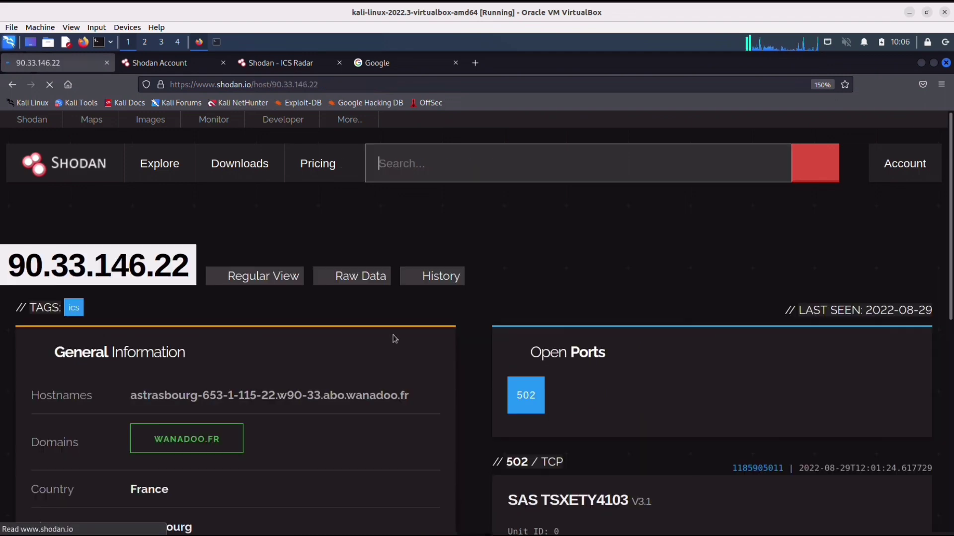
{"action": "scroll", "coordinate": [428, 356], "scroll_direction": "down", "scroll_amount": 2}
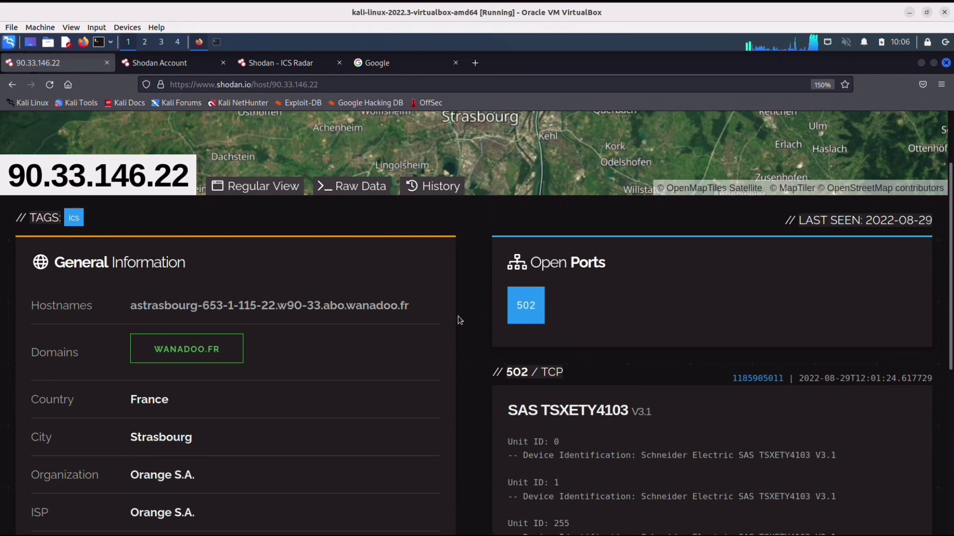
{"action": "left_click", "coordinate": [13, 84]}
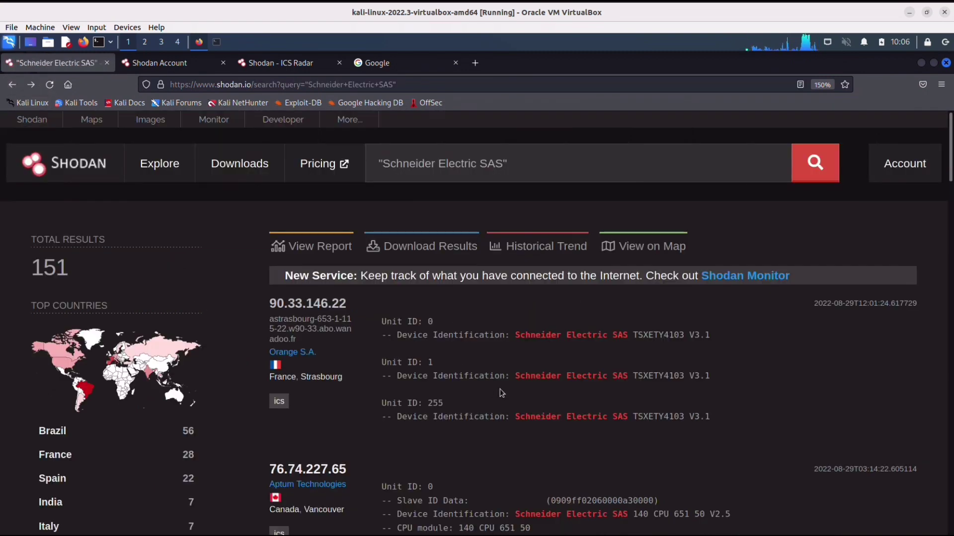
- Run the "Siemens, SIMATIC" port:161 search, returning 1,034 hosts
{"action": "left_click", "coordinate": [553, 165]}
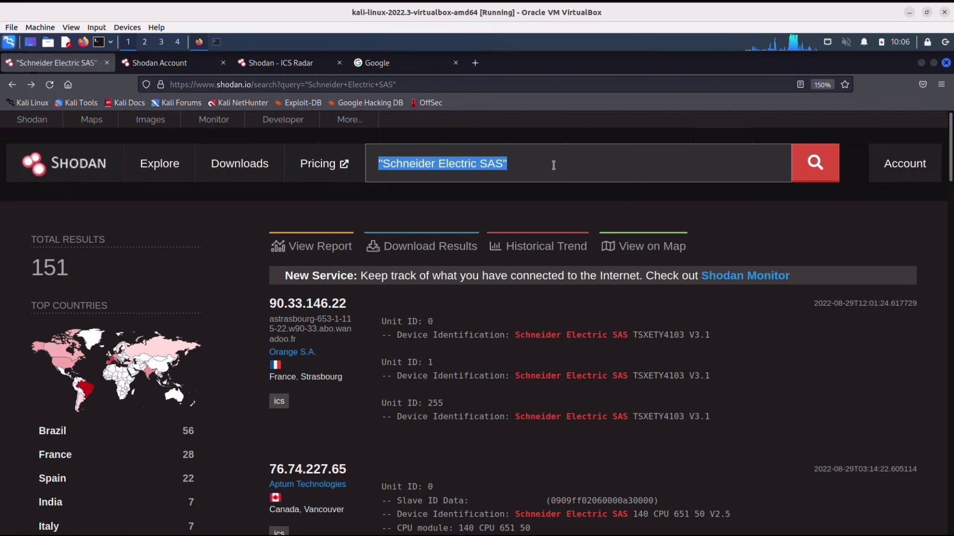
{"action": "type", "text": "\"Siemens"}
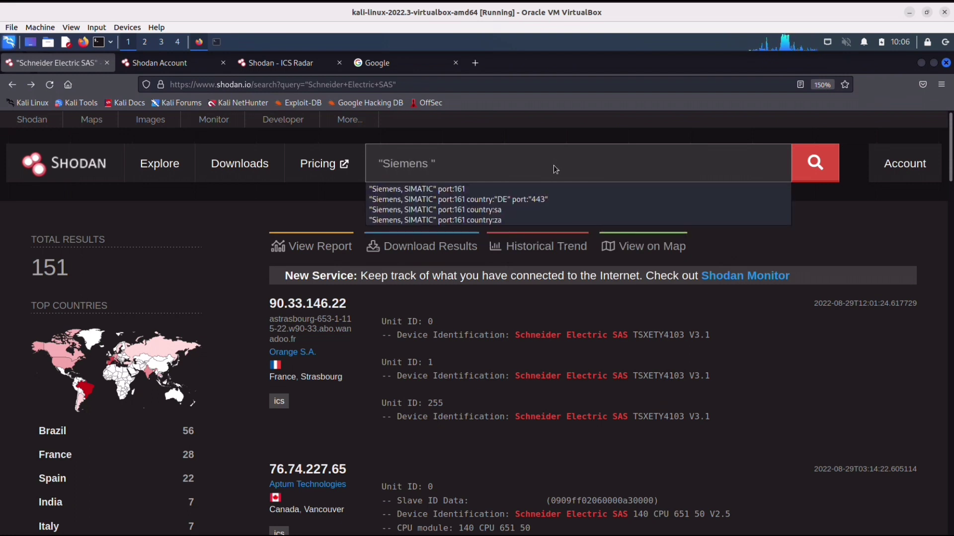
{"action": "left_click", "coordinate": [485, 190]}
{"action": "left_click", "coordinate": [814, 168]}
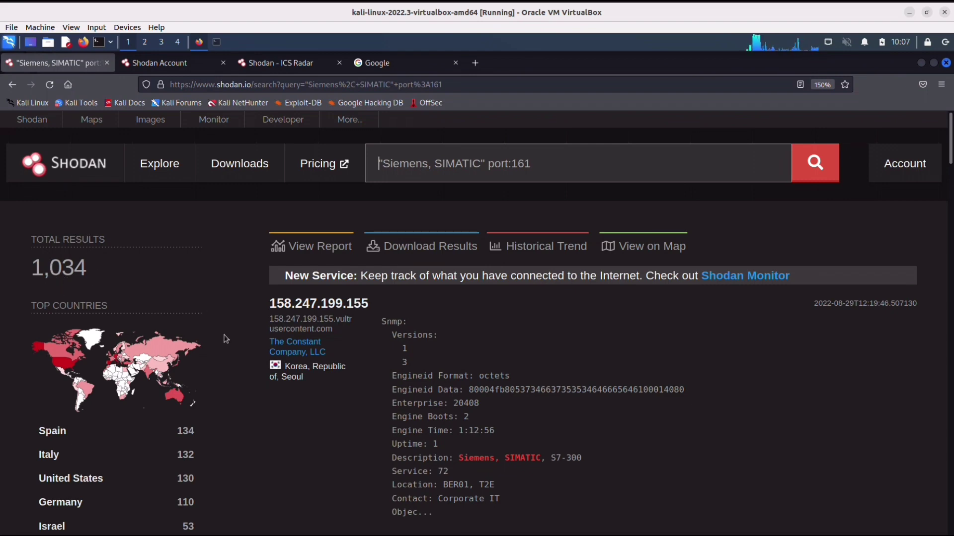
{"action": "scroll", "coordinate": [224, 339], "scroll_direction": "down", "scroll_amount": 3}
{"action": "scroll", "coordinate": [224, 339], "scroll_direction": "down", "scroll_amount": 3}
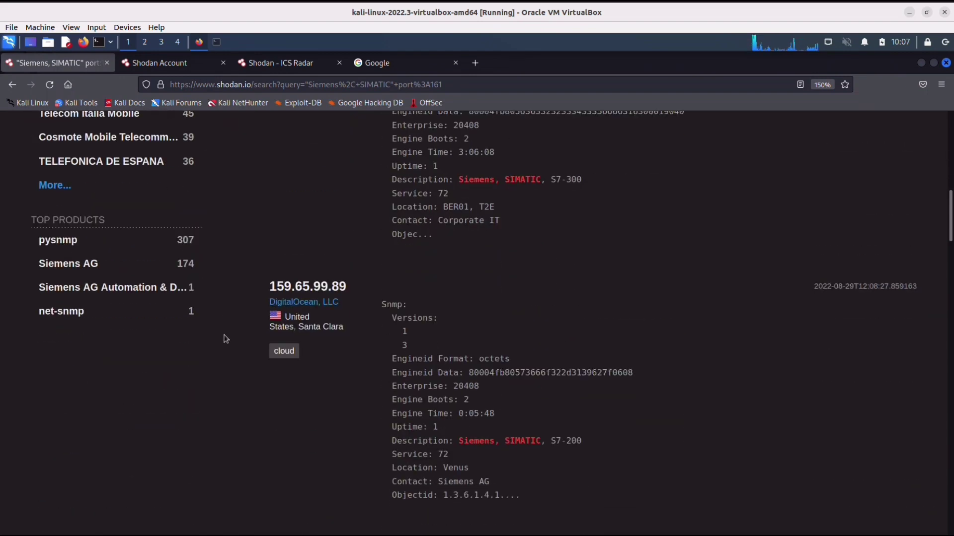
{"action": "scroll", "coordinate": [224, 339], "scroll_direction": "down", "scroll_amount": 3}
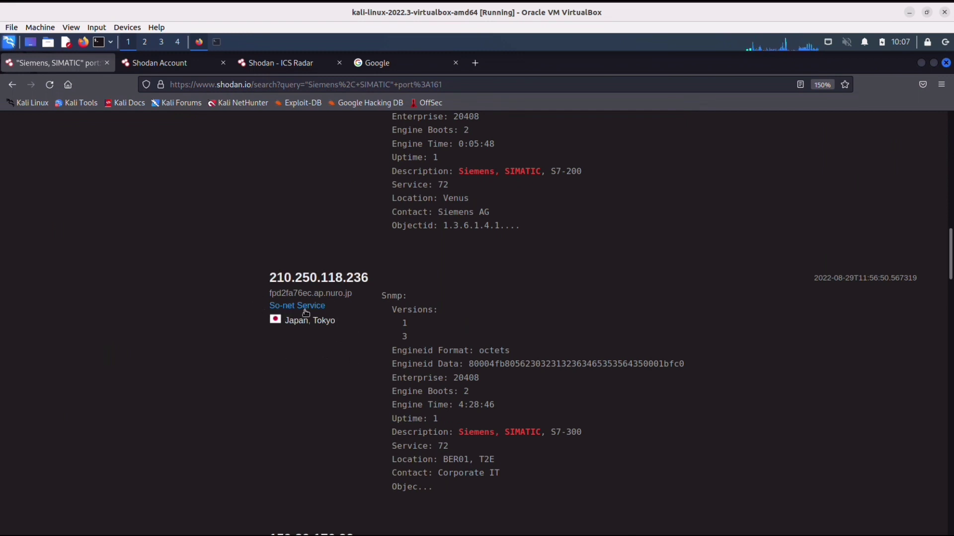
{"action": "left_click", "coordinate": [327, 283]}
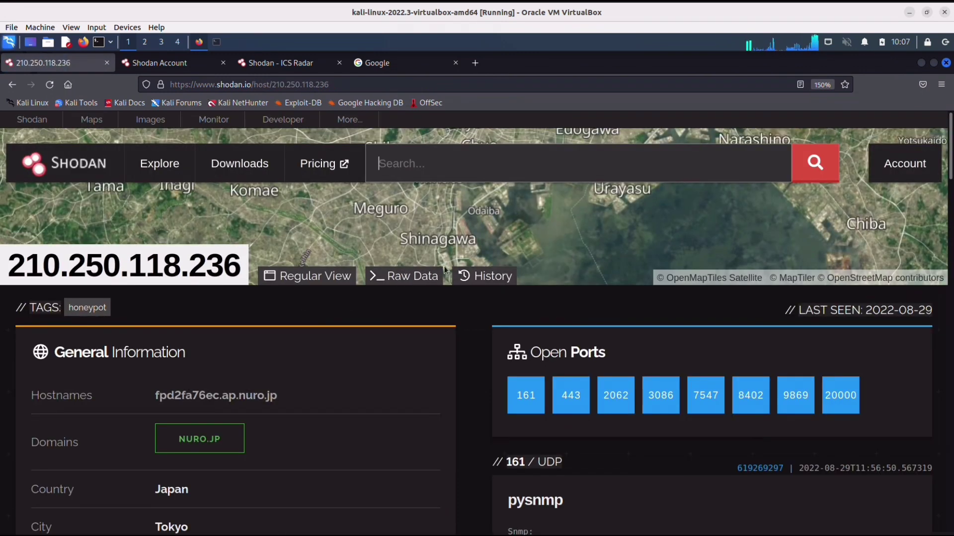
{"action": "scroll", "coordinate": [443, 438], "scroll_direction": "down", "scroll_amount": 3}
{"action": "scroll", "coordinate": [443, 438], "scroll_direction": "down", "scroll_amount": 2}
{"action": "scroll", "coordinate": [443, 438], "scroll_direction": "down", "scroll_amount": 5}
- Visit the host's port 443 web service, revealing a Citrix login page, then close it
{"action": "left_click", "coordinate": [576, 236]}
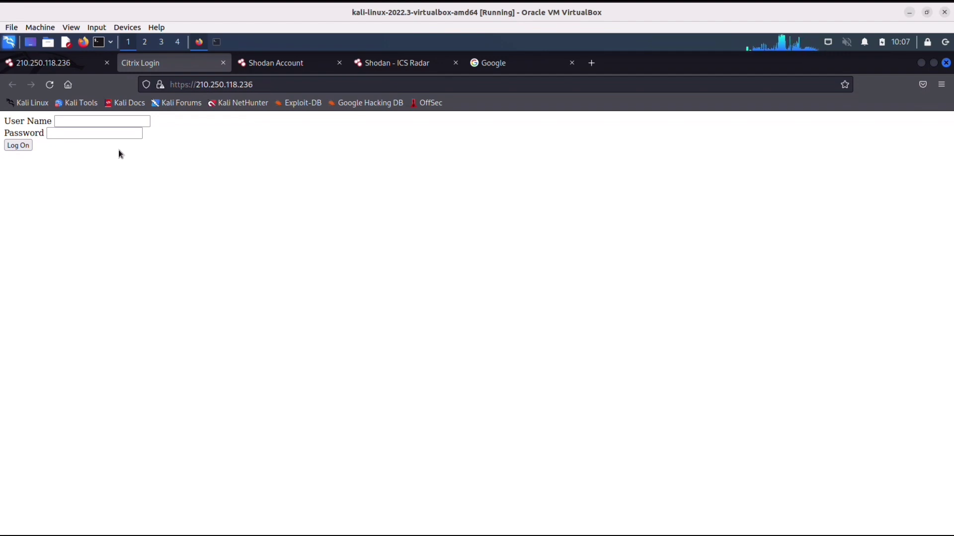
{"action": "left_click", "coordinate": [223, 64]}
- Replace the Siemens SIMATIC query with SCALANCE S615 and search, getting 56 hosts
{"action": "left_click", "coordinate": [12, 85]}
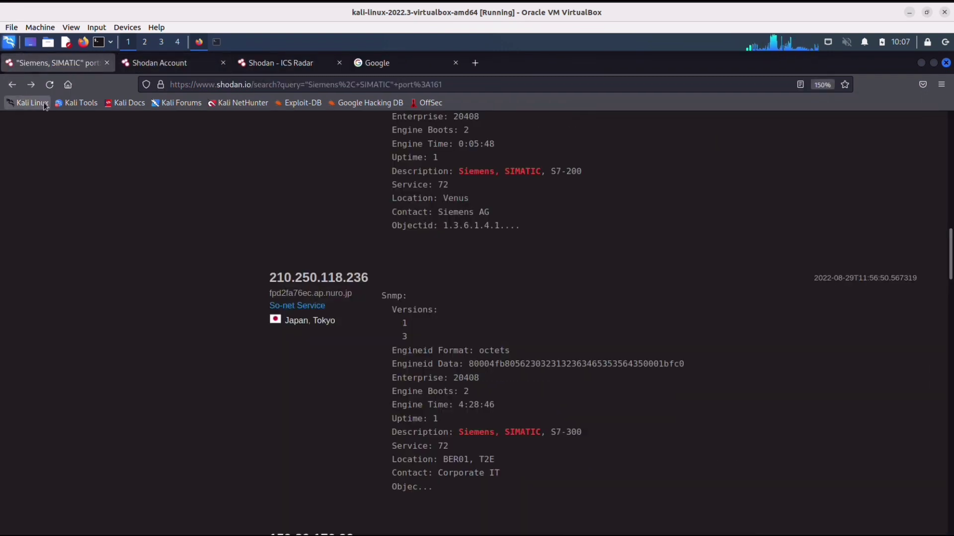
{"action": "scroll", "coordinate": [346, 369], "scroll_direction": "up", "scroll_amount": 5}
{"action": "scroll", "coordinate": [348, 379], "scroll_direction": "up", "scroll_amount": 5}
{"action": "scroll", "coordinate": [348, 379], "scroll_direction": "up", "scroll_amount": 5}
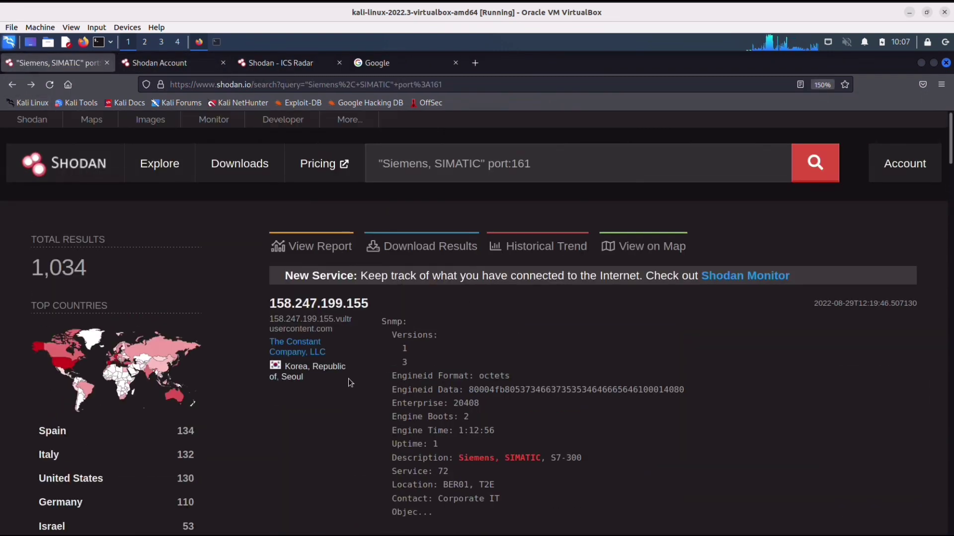
{"action": "triple_click", "coordinate": [453, 164]}
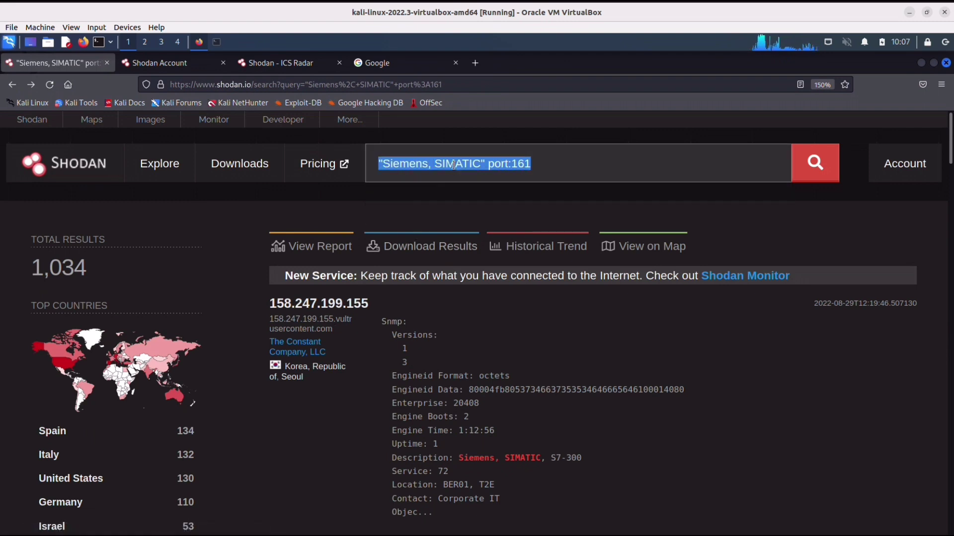
{"action": "type", "text": "SCA"}
{"action": "left_click", "coordinate": [443, 188]}
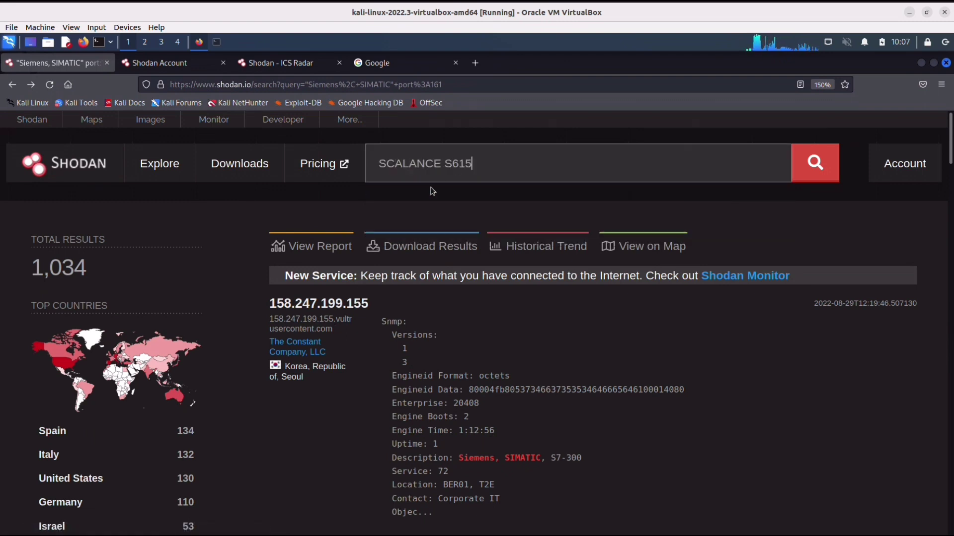
{"action": "left_click", "coordinate": [808, 173]}
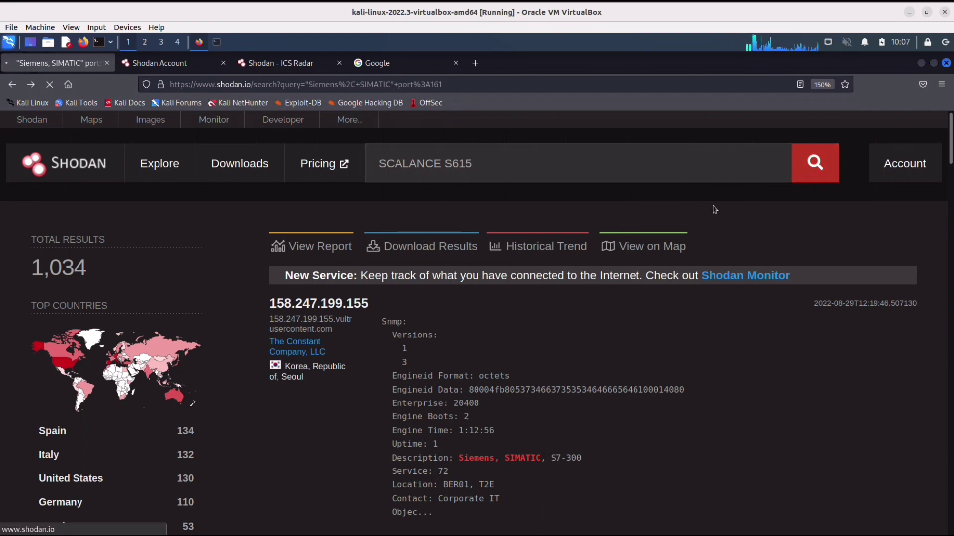
- Select the full SCALANCE S615 query and copy it to the clipboard
{"action": "triple_click", "coordinate": [457, 165]}
{"action": "right_click", "coordinate": [465, 184]}
{"action": "left_click", "coordinate": [440, 165]}
{"action": "double_click", "coordinate": [439, 165]}
{"action": "right_click", "coordinate": [439, 165]}
{"action": "triple_click", "coordinate": [438, 165]}
{"action": "right_click", "coordinate": [431, 166]}
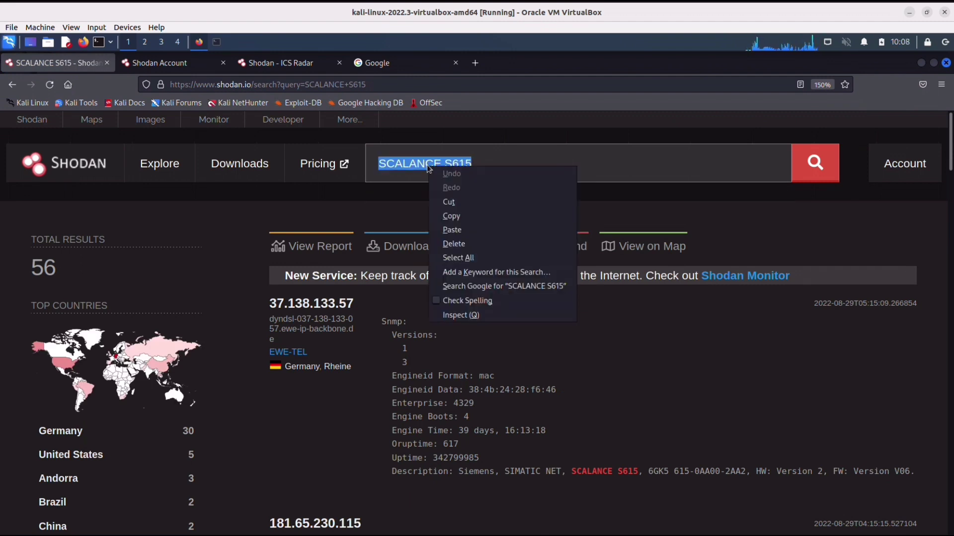
{"action": "left_click", "coordinate": [455, 216]}
- Paste SCALANCE S615 into Google and search, then return to the Shodan results
{"action": "left_click", "coordinate": [395, 66]}
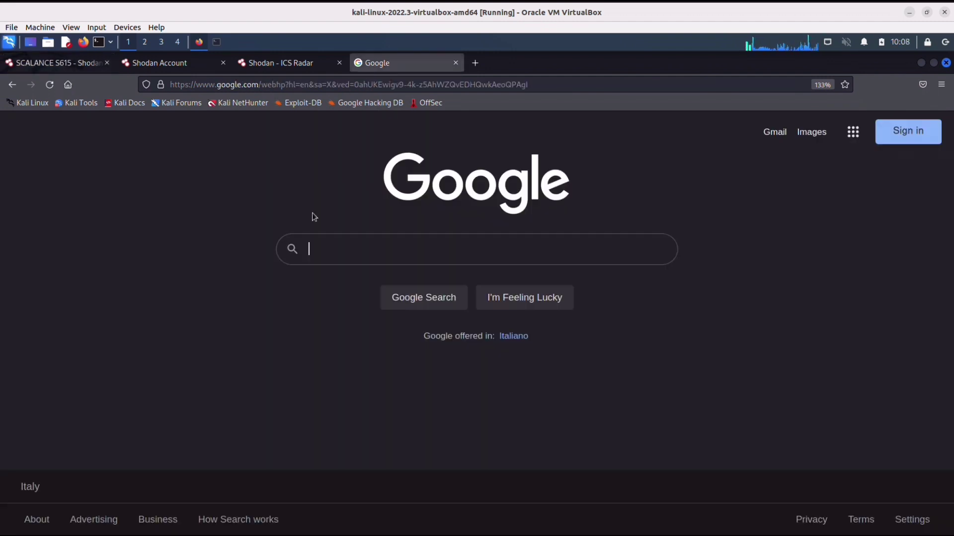
{"action": "right_click", "coordinate": [333, 245]}
{"action": "left_click", "coordinate": [362, 309]}
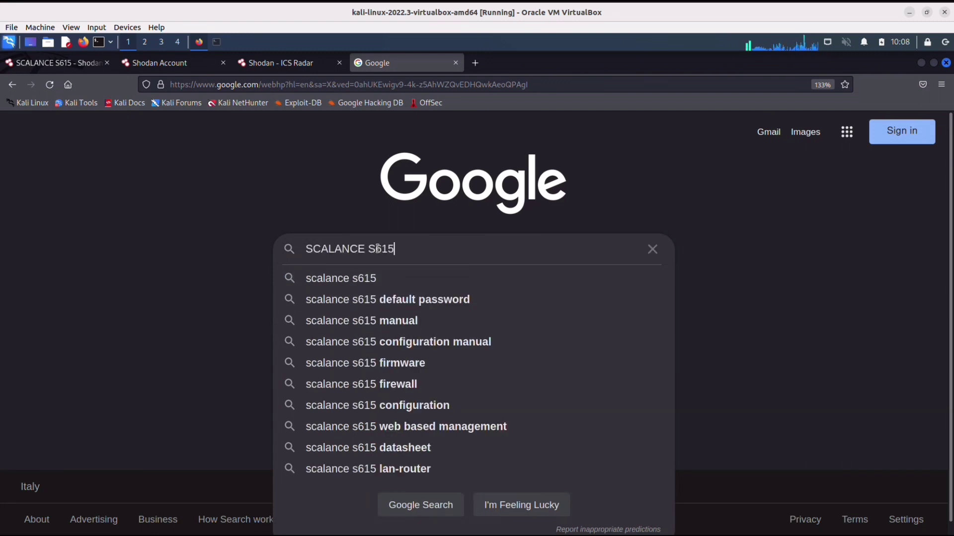
{"action": "key", "text": "Return"}
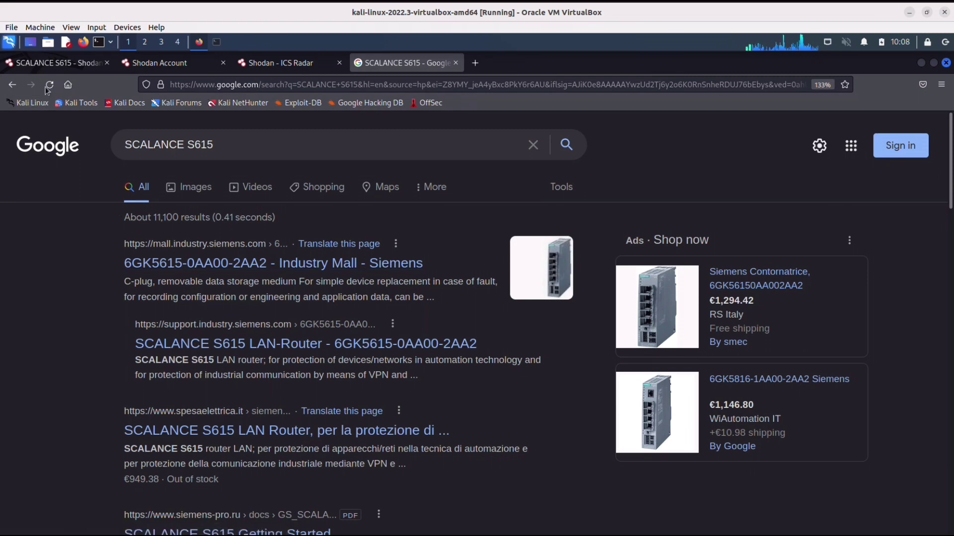
{"action": "left_click", "coordinate": [52, 63]}
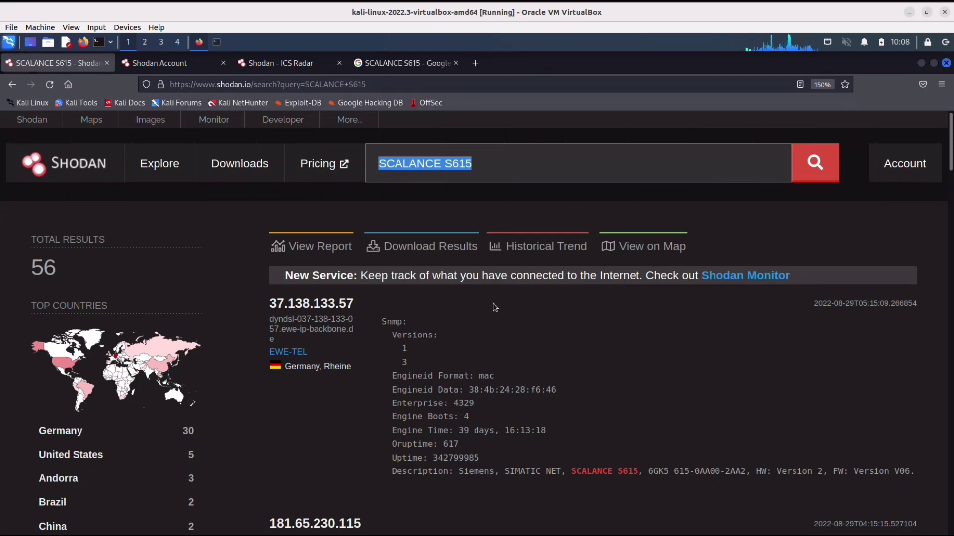
- Narrow the SCALANCE S615 search with country:"DE", leaving 30 German hosts
{"action": "left_click", "coordinate": [526, 167]}
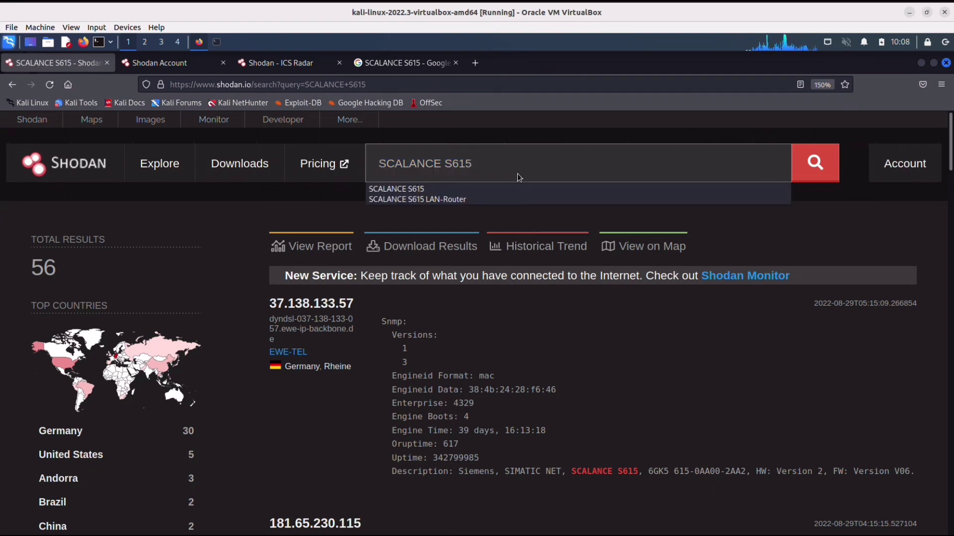
{"action": "type", "text": "country:\""}
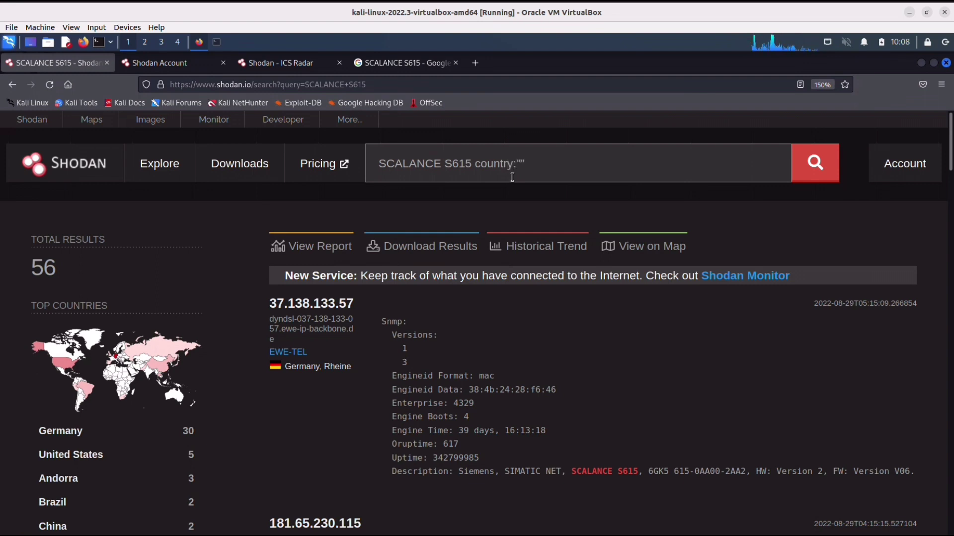
{"action": "type", "text": "DE"}
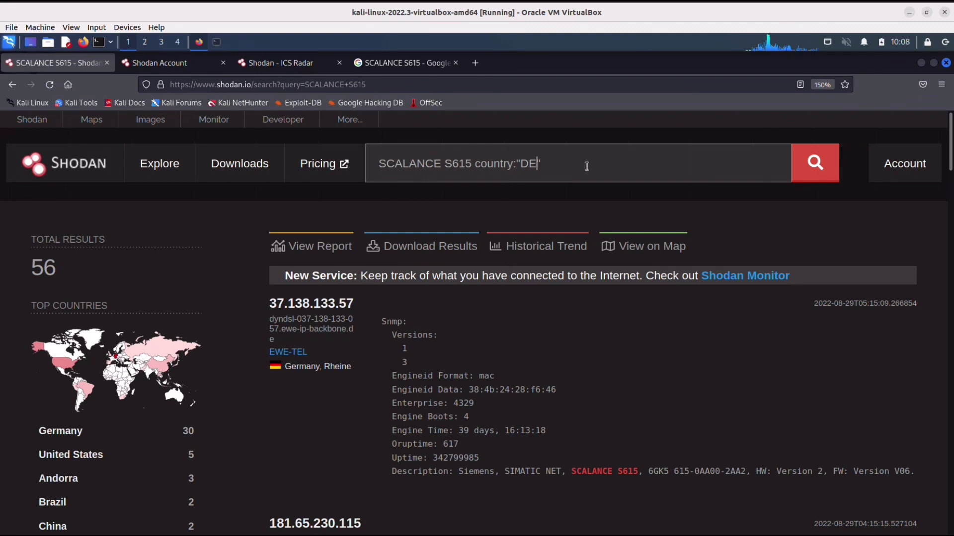
{"action": "key", "text": "Return"}
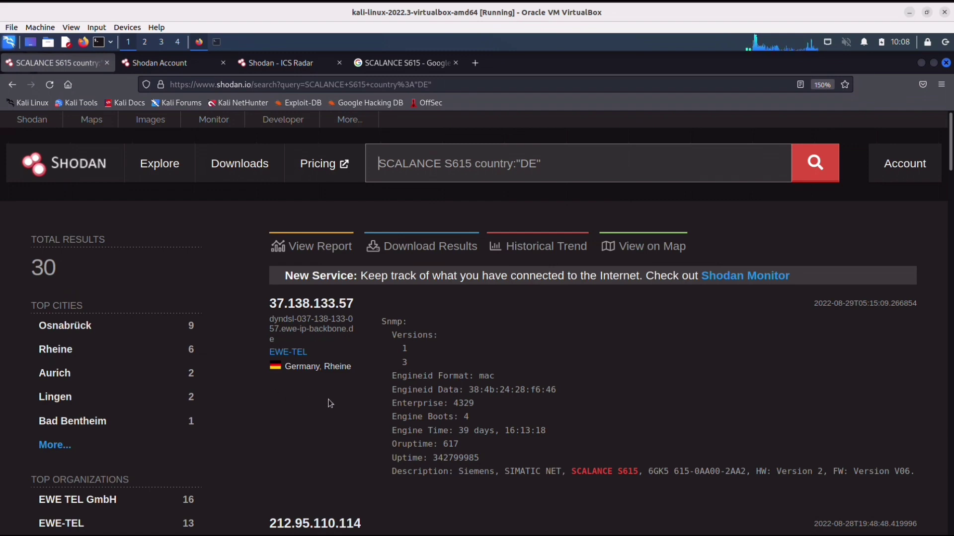
{"action": "scroll", "coordinate": [328, 404], "scroll_direction": "down", "scroll_amount": 3}
{"action": "scroll", "coordinate": [328, 403], "scroll_direction": "down", "scroll_amount": 2}
{"action": "scroll", "coordinate": [327, 403], "scroll_direction": "down", "scroll_amount": 2}
{"action": "scroll", "coordinate": [328, 405], "scroll_direction": "down", "scroll_amount": 3}
{"action": "scroll", "coordinate": [328, 405], "scroll_direction": "down", "scroll_amount": 3}
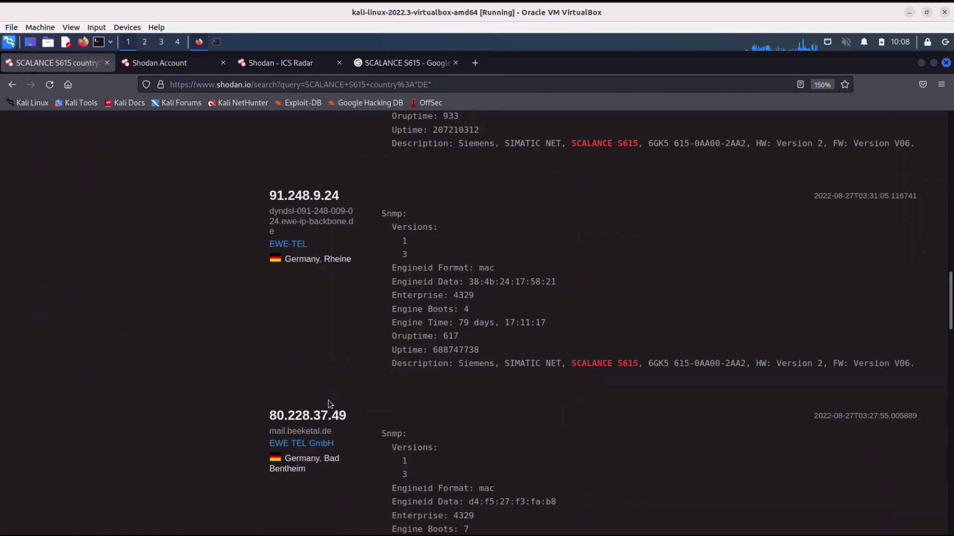
{"action": "scroll", "coordinate": [328, 404], "scroll_direction": "up", "scroll_amount": 10}
{"action": "scroll", "coordinate": [328, 404], "scroll_direction": "up", "scroll_amount": 5}
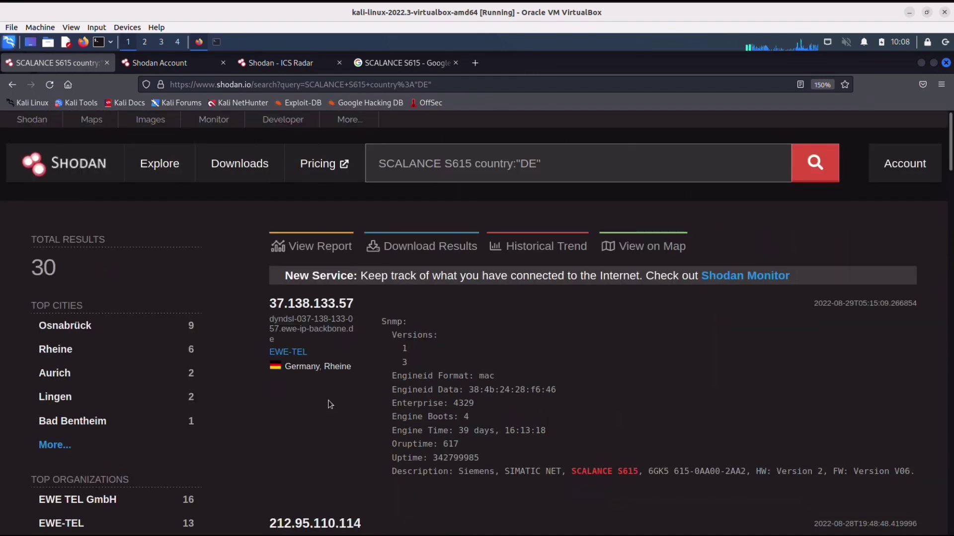
{"action": "left_click", "coordinate": [315, 305]}
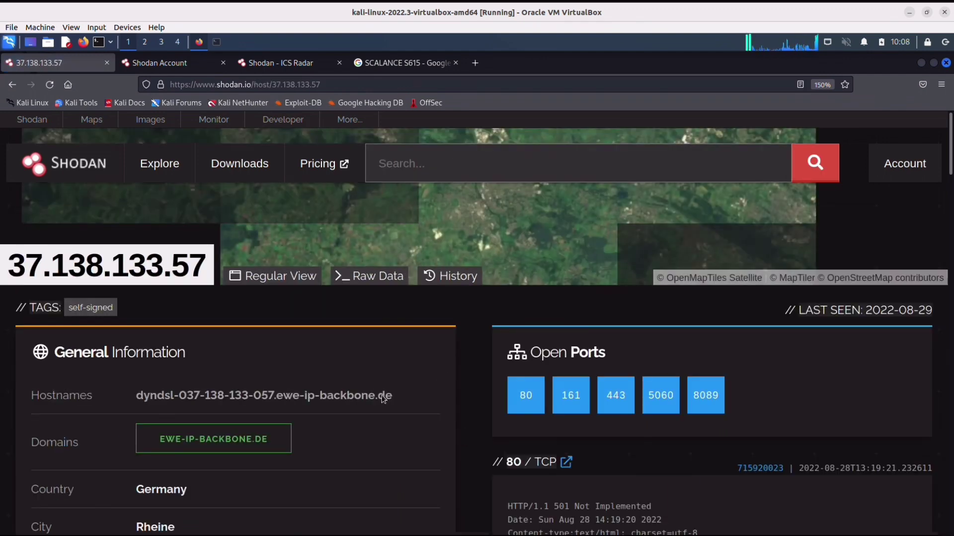
{"action": "scroll", "coordinate": [437, 399], "scroll_direction": "down", "scroll_amount": 3}
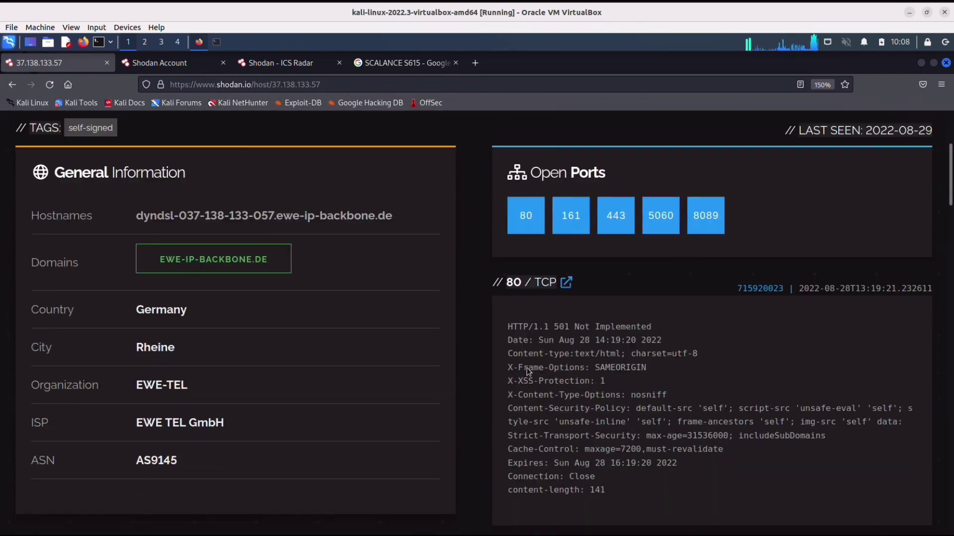
{"action": "scroll", "coordinate": [459, 424], "scroll_direction": "down", "scroll_amount": 5}
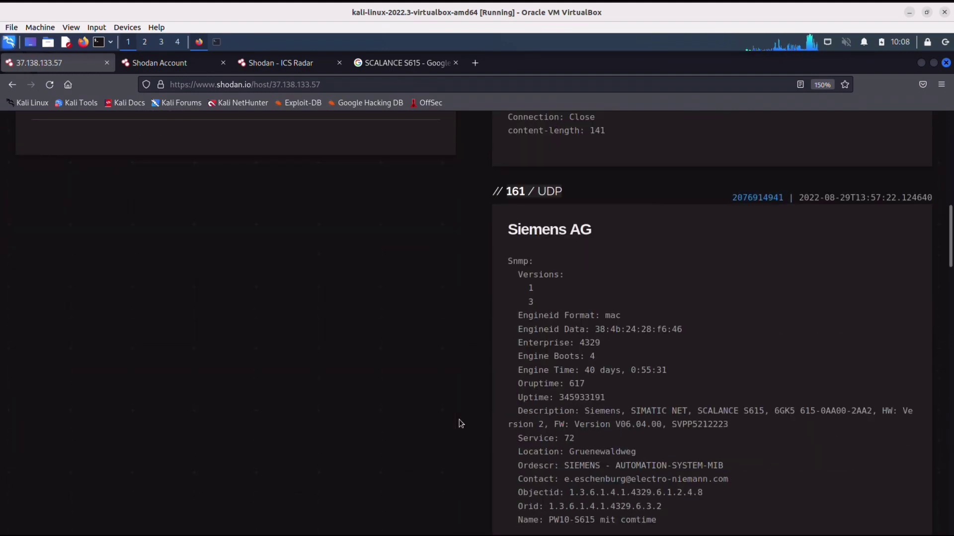
{"action": "scroll", "coordinate": [459, 423], "scroll_direction": "down", "scroll_amount": 5}
{"action": "scroll", "coordinate": [459, 423], "scroll_direction": "up", "scroll_amount": 10}
{"action": "scroll", "coordinate": [459, 423], "scroll_direction": "up", "scroll_amount": 3}
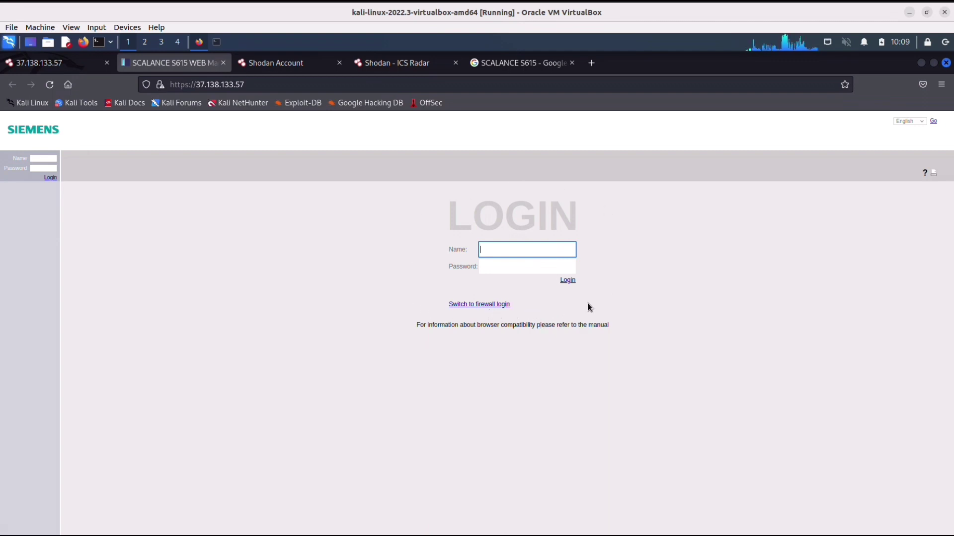
{"action": "left_click", "coordinate": [510, 66]}
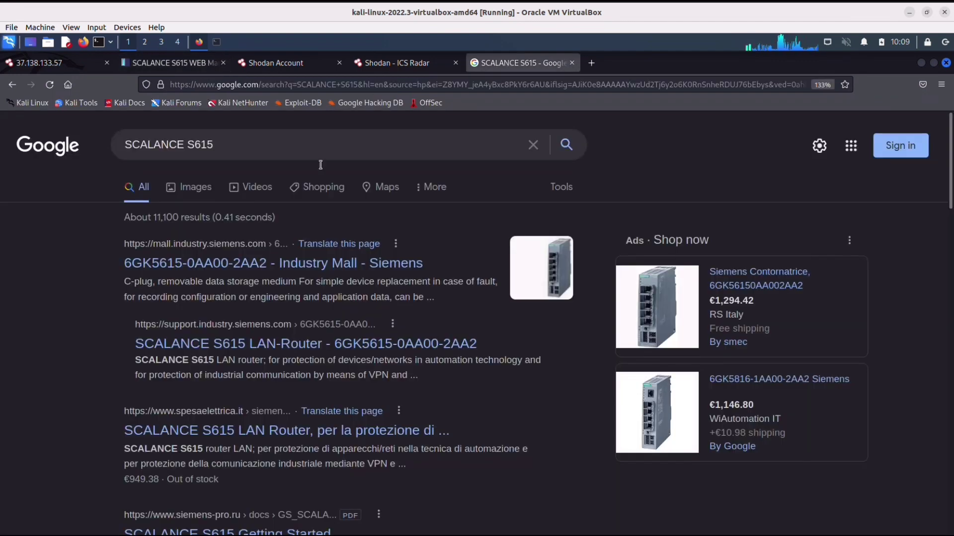
{"action": "left_click", "coordinate": [286, 149]}
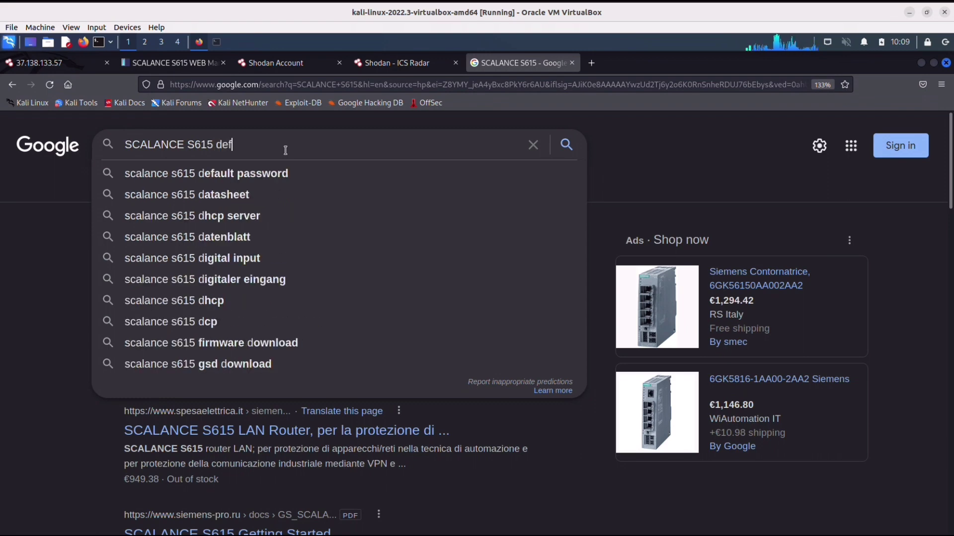
{"action": "type", "text": "def"}
{"action": "left_click", "coordinate": [294, 171]}
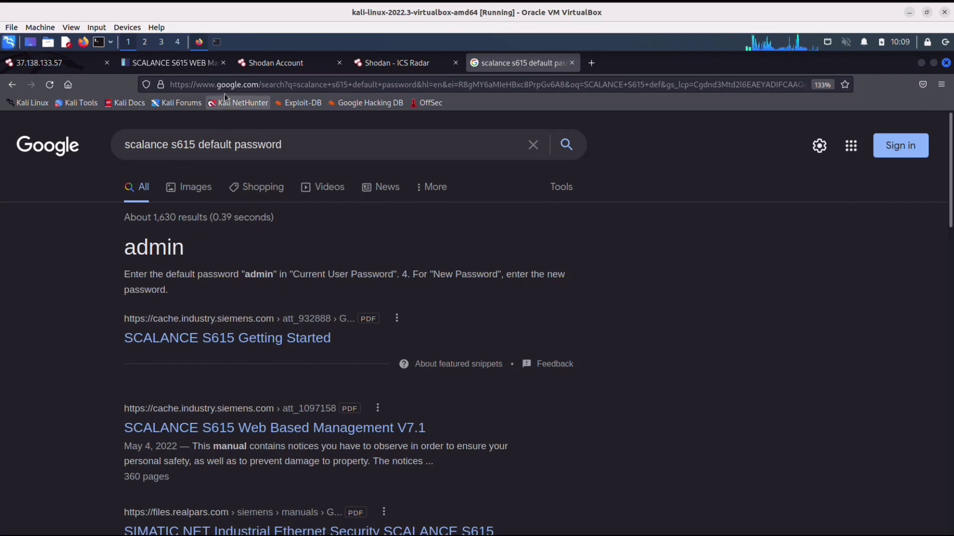
{"action": "left_click", "coordinate": [223, 63]}
- Replace the Germany query with port:3389,5900,5800 has_screenshot:true from the suggestions
{"action": "left_click", "coordinate": [75, 66]}
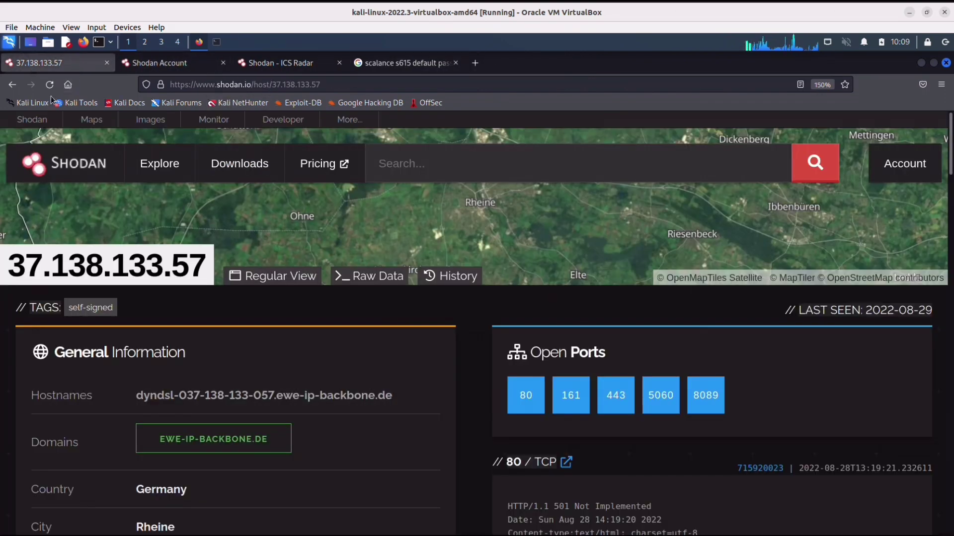
{"action": "left_click", "coordinate": [12, 84]}
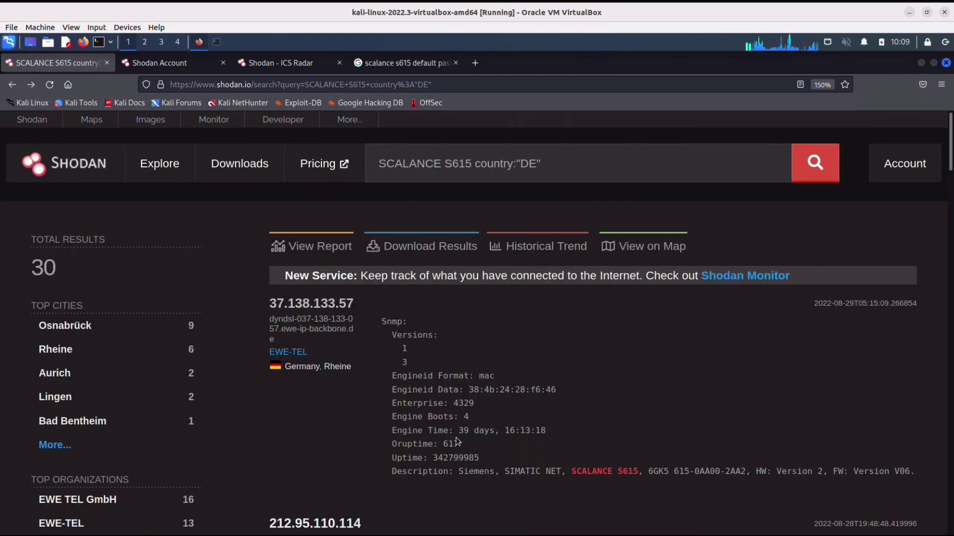
{"action": "triple_click", "coordinate": [561, 162]}
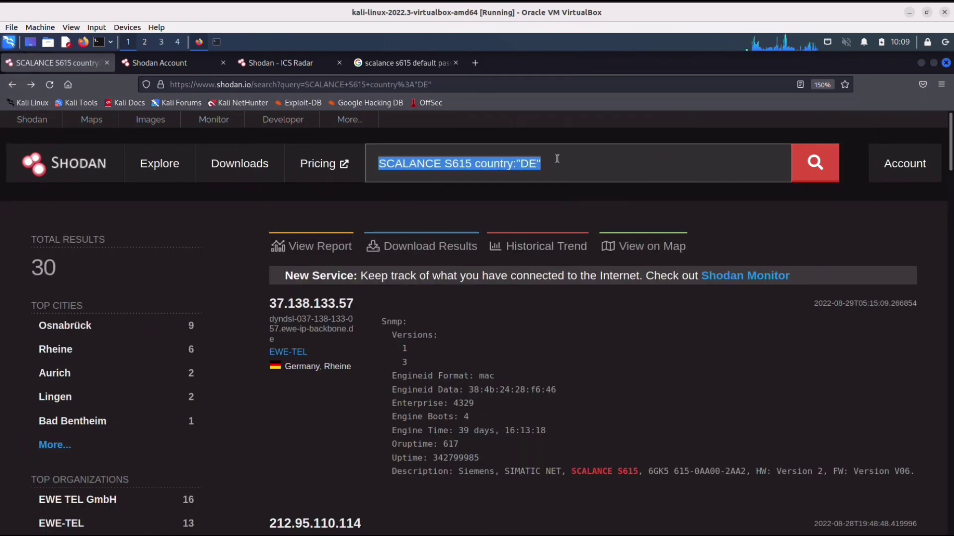
{"action": "key", "text": "BackSpace"}
{"action": "type", "text": "port"}
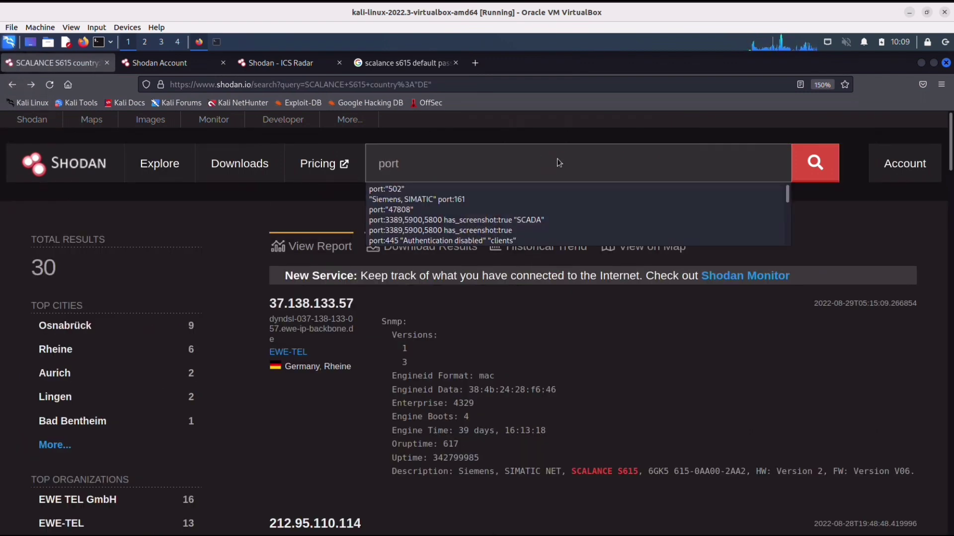
{"action": "type", "text": ":33"}
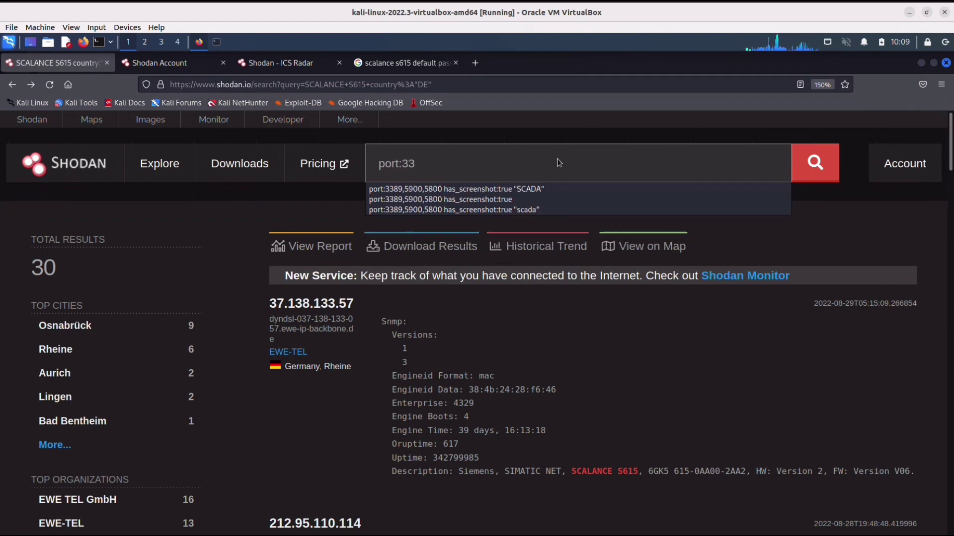
{"action": "left_click", "coordinate": [502, 200]}
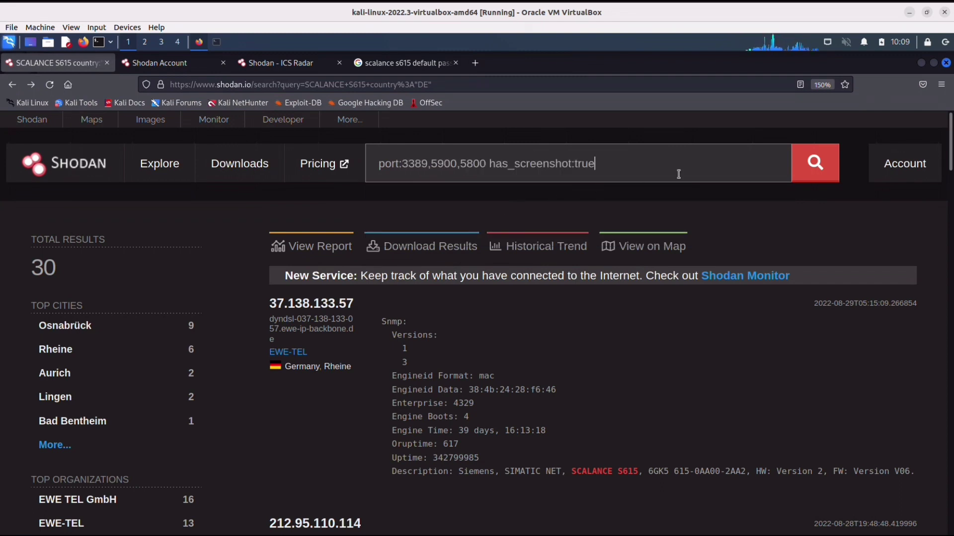
- Run the remote-desktop screenshot search, returning 1,179,987 results
{"action": "key", "text": "Return"}
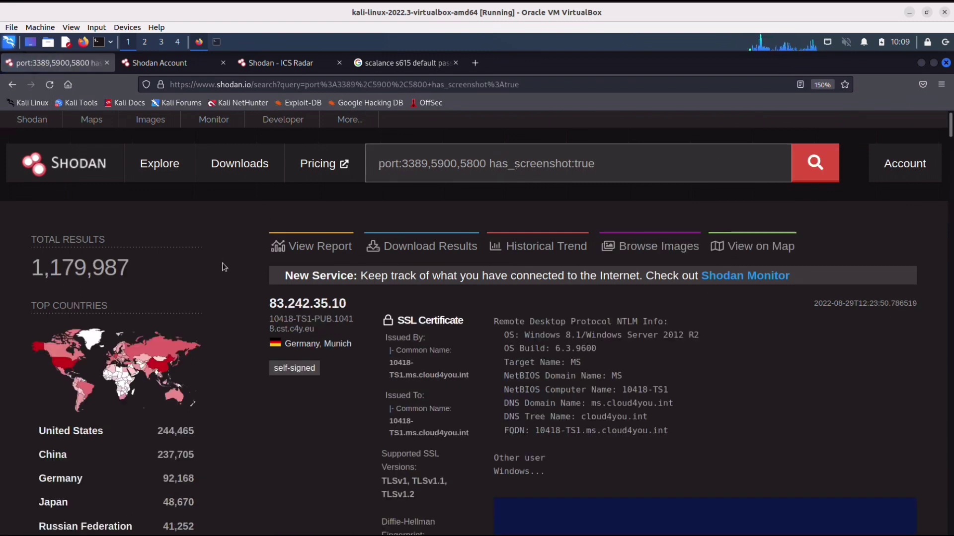
{"action": "scroll", "coordinate": [242, 305], "scroll_direction": "down", "scroll_amount": 4}
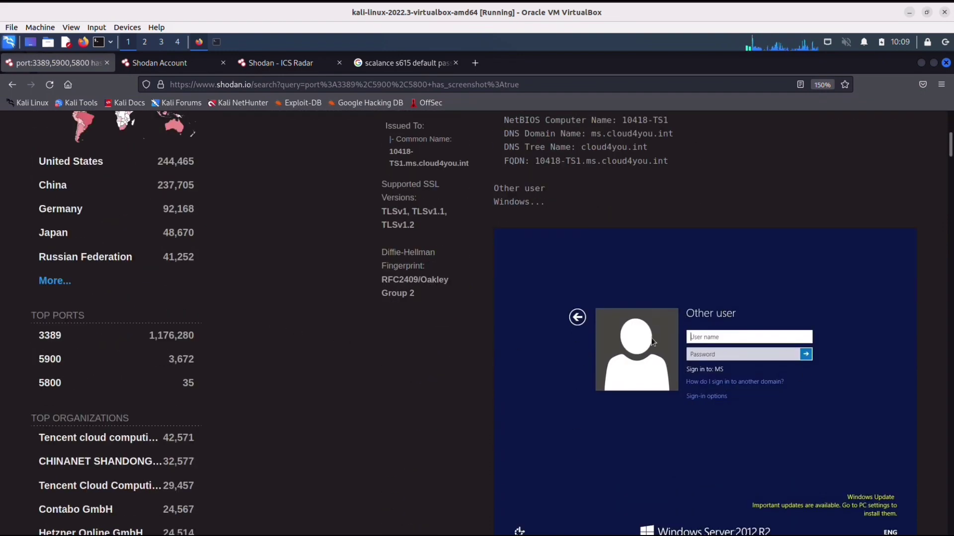
{"action": "scroll", "coordinate": [380, 414], "scroll_direction": "down", "scroll_amount": 4}
{"action": "scroll", "coordinate": [380, 415], "scroll_direction": "down", "scroll_amount": 4}
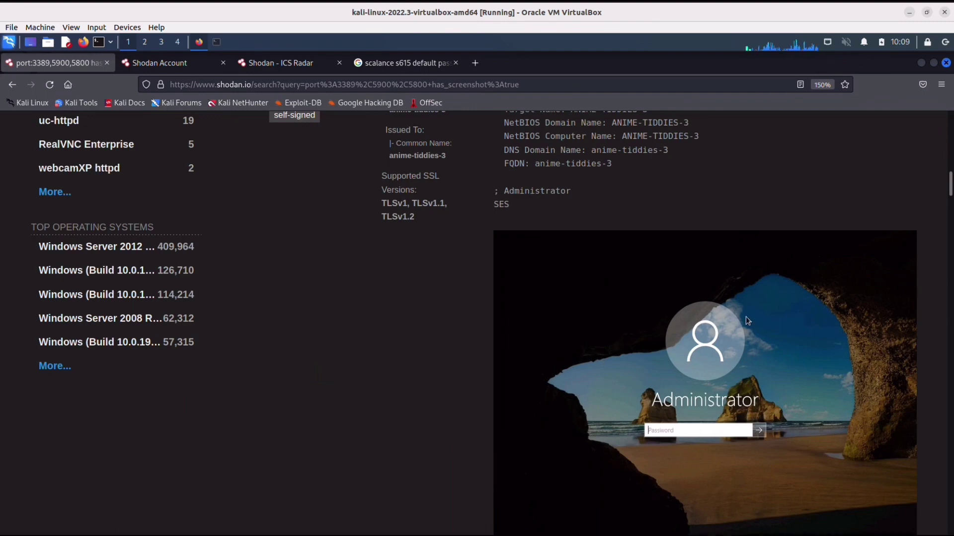
{"action": "scroll", "coordinate": [404, 401], "scroll_direction": "down", "scroll_amount": 3}
{"action": "scroll", "coordinate": [404, 408], "scroll_direction": "down", "scroll_amount": 2}
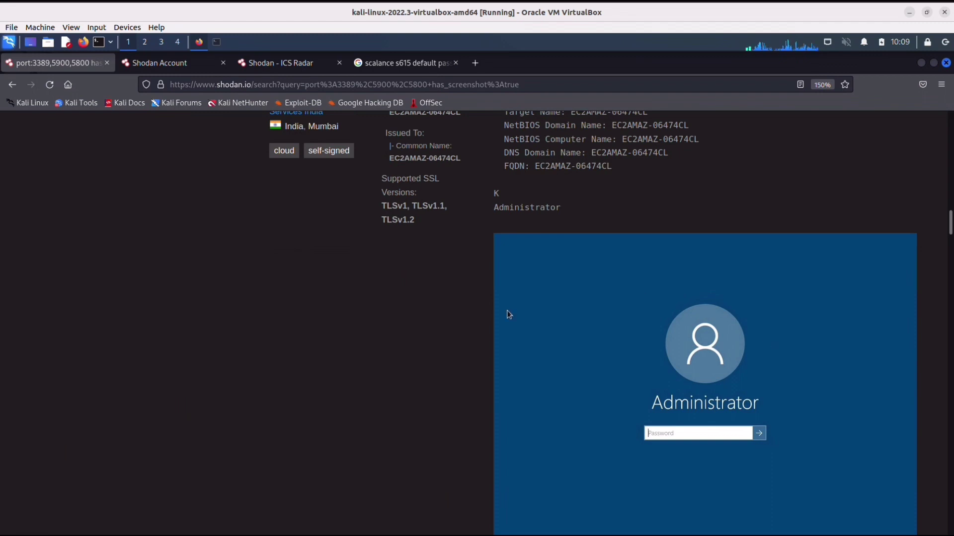
{"action": "scroll", "coordinate": [387, 387], "scroll_direction": "up", "scroll_amount": 3}
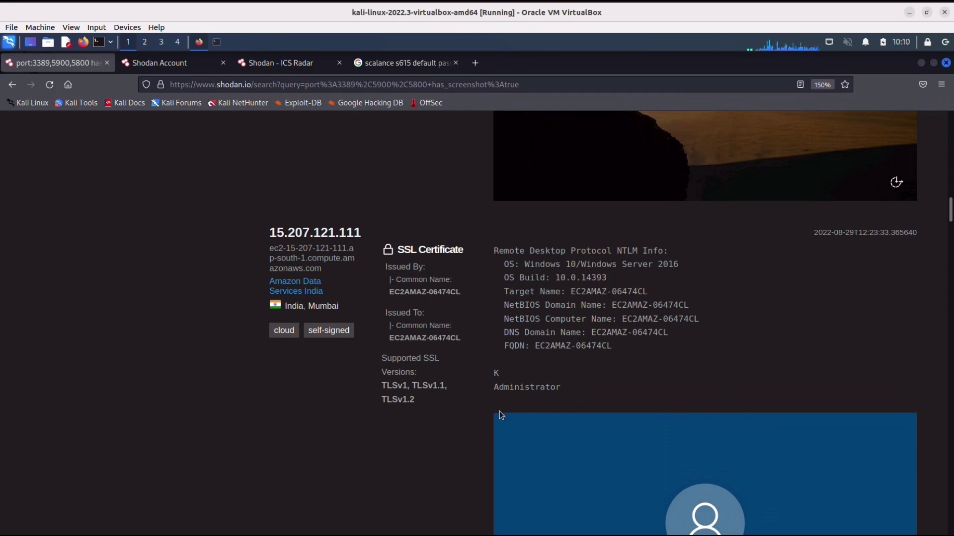
{"action": "scroll", "coordinate": [498, 413], "scroll_direction": "up", "scroll_amount": 5}
{"action": "scroll", "coordinate": [493, 422], "scroll_direction": "up", "scroll_amount": 5}
{"action": "scroll", "coordinate": [492, 423], "scroll_direction": "up", "scroll_amount": 1}
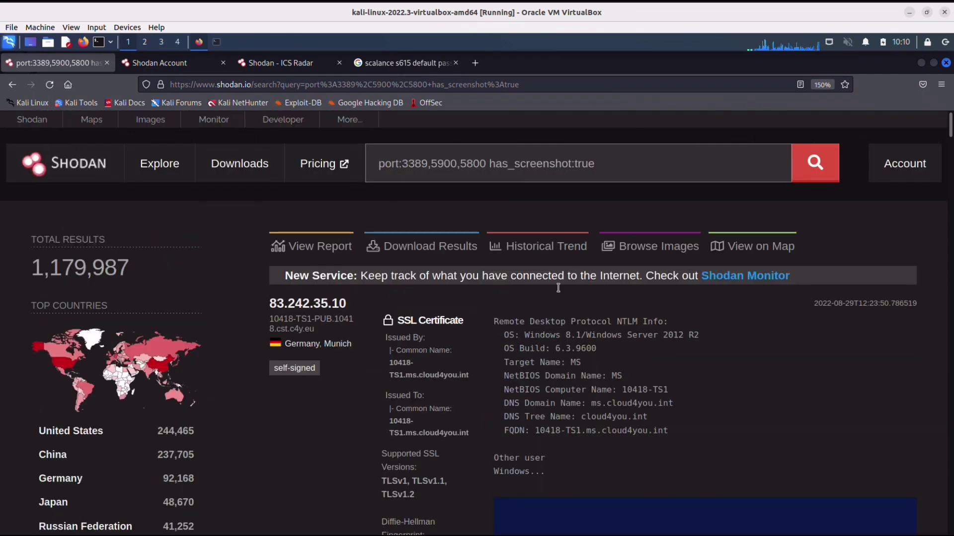
- Append SCADA to the screenshot query and search, cutting results to 48 hosts
{"action": "left_click", "coordinate": [641, 164]}
{"action": "left_click", "coordinate": [523, 205]}
{"action": "type", "text": "\"SCADA\""}
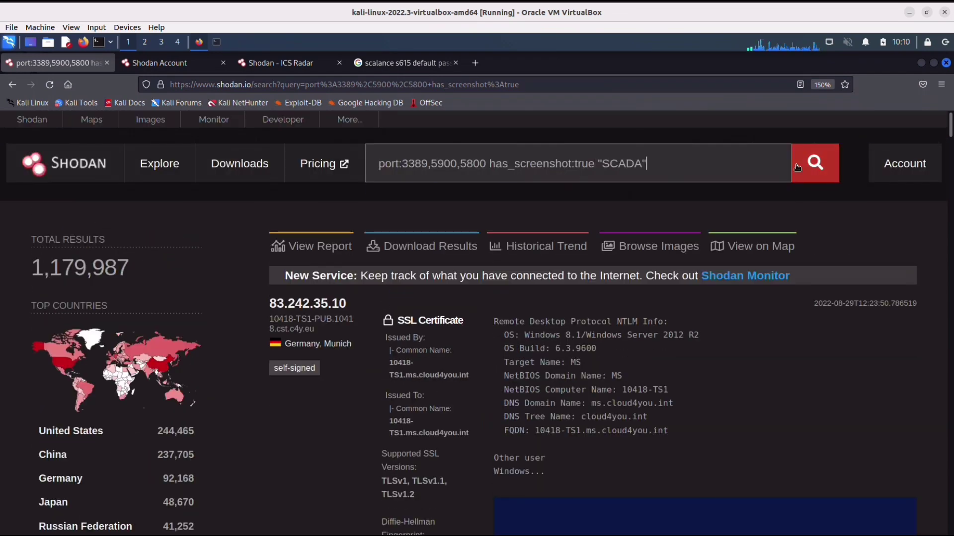
{"action": "left_click", "coordinate": [795, 167]}
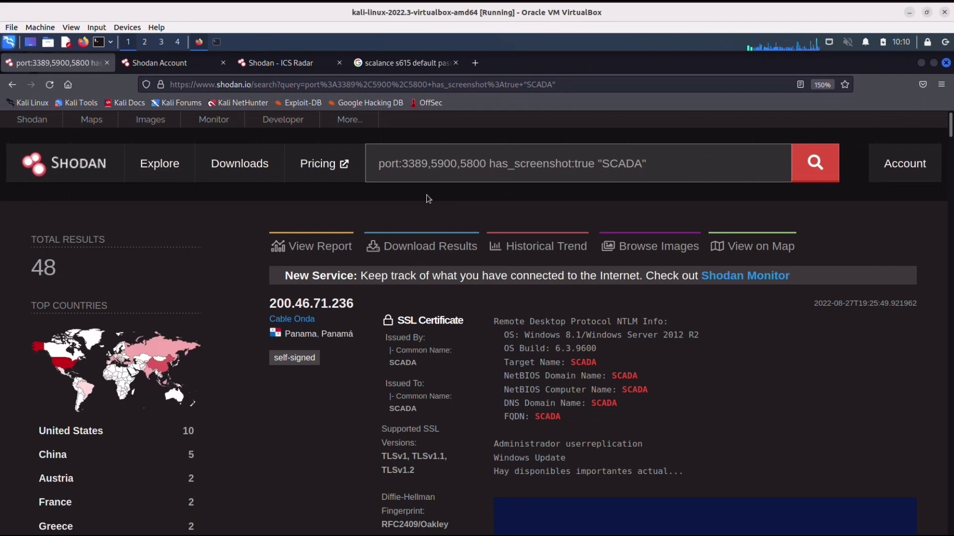
{"action": "scroll", "coordinate": [229, 363], "scroll_direction": "down", "scroll_amount": 5}
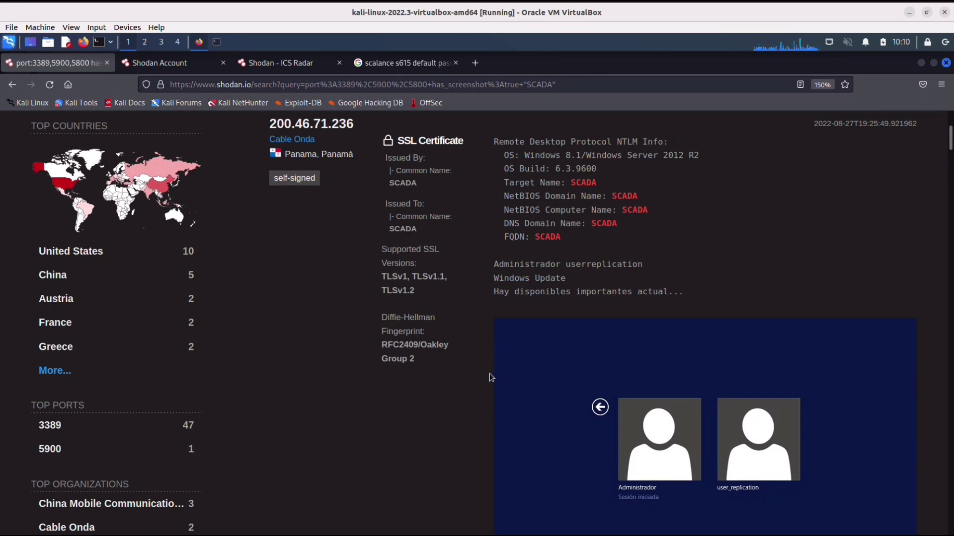
{"action": "scroll", "coordinate": [489, 377], "scroll_direction": "up", "scroll_amount": 5}
{"action": "left_click", "coordinate": [666, 158]}
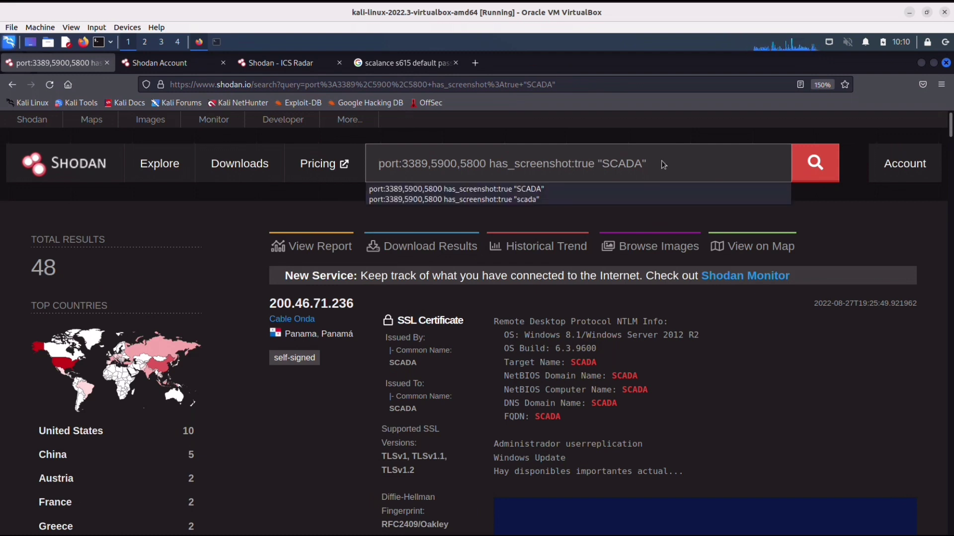
- Search "authentication disabled" "RFB 003.008", listing 9,111 open VNC hosts
{"action": "triple_click", "coordinate": [479, 167]}
{"action": "key", "text": "BackSpace"}
{"action": "type", "text": "\"\""}
{"action": "type", "text": "au"}
{"action": "type", "text": "thenticatio"}
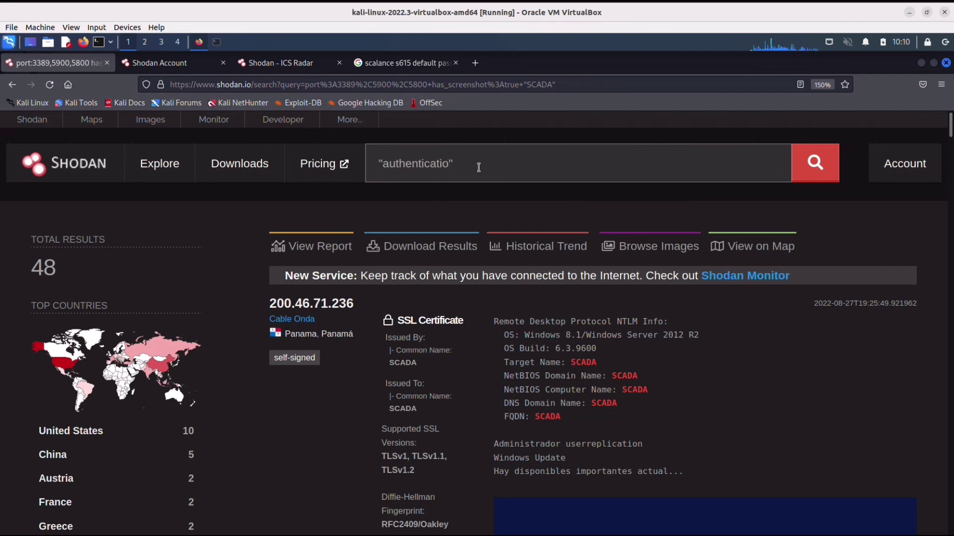
{"action": "type", "text": "n d"}
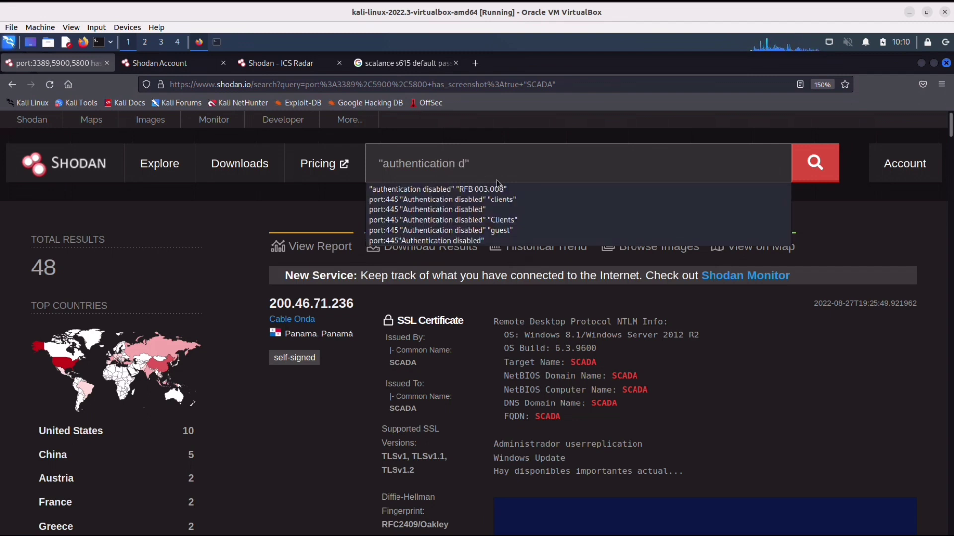
{"action": "left_click", "coordinate": [500, 188]}
{"action": "left_click", "coordinate": [827, 177]}
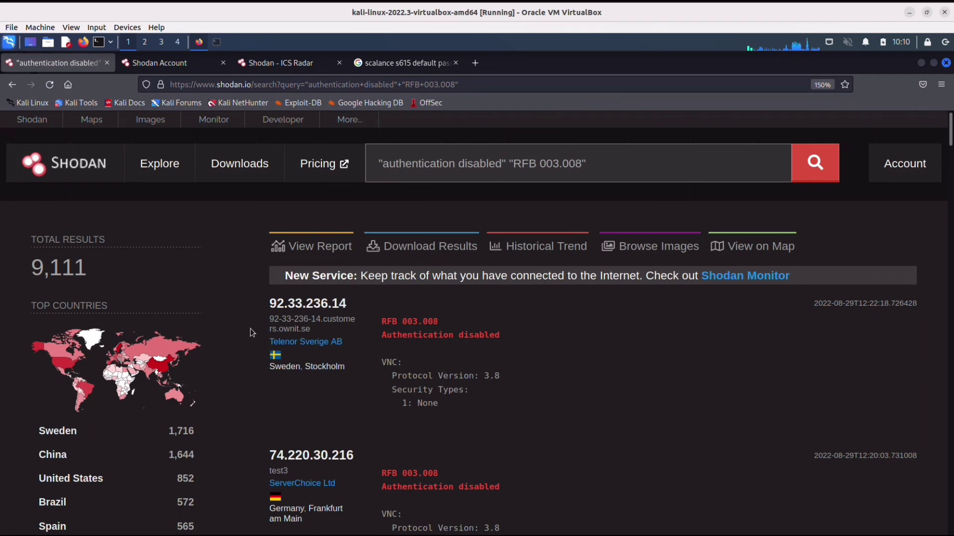
{"action": "scroll", "coordinate": [253, 417], "scroll_direction": "down", "scroll_amount": 1}
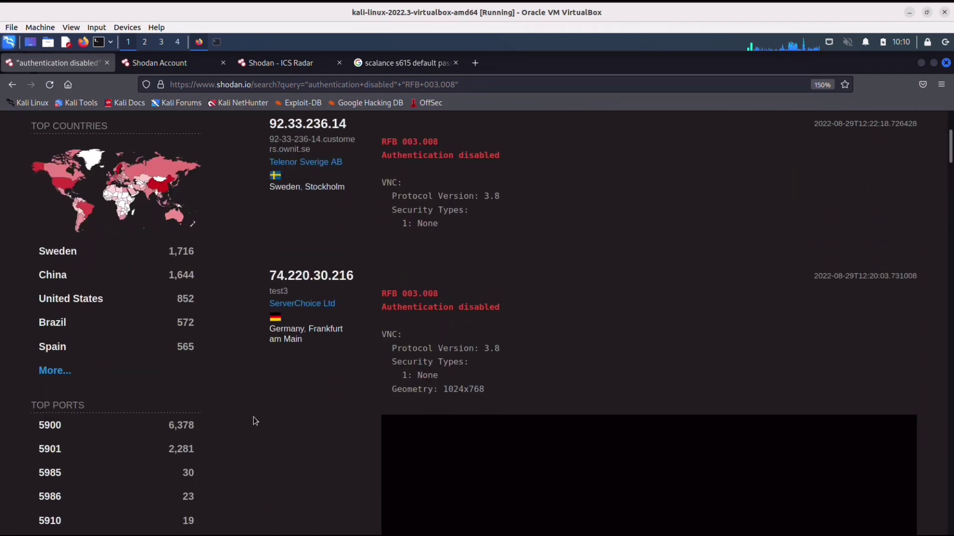
{"action": "scroll", "coordinate": [253, 417], "scroll_direction": "down", "scroll_amount": 2}
{"action": "scroll", "coordinate": [254, 417], "scroll_direction": "down", "scroll_amount": 2}
{"action": "scroll", "coordinate": [256, 417], "scroll_direction": "down", "scroll_amount": 2}
{"action": "scroll", "coordinate": [257, 418], "scroll_direction": "down", "scroll_amount": 3}
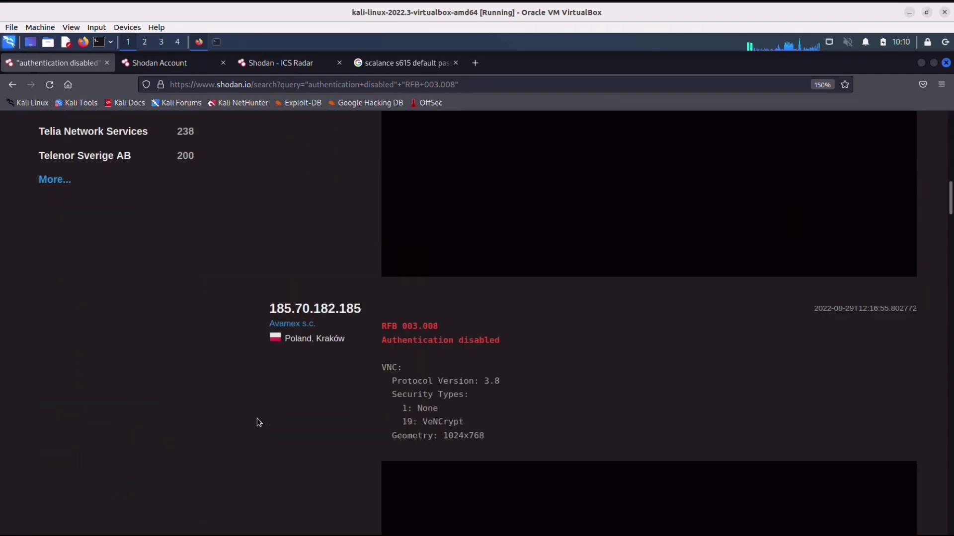
{"action": "scroll", "coordinate": [258, 418], "scroll_direction": "down", "scroll_amount": 2}
{"action": "scroll", "coordinate": [258, 418], "scroll_direction": "up", "scroll_amount": 2}
{"action": "scroll", "coordinate": [257, 419], "scroll_direction": "up", "scroll_amount": 5}
{"action": "scroll", "coordinate": [256, 418], "scroll_direction": "up", "scroll_amount": 5}
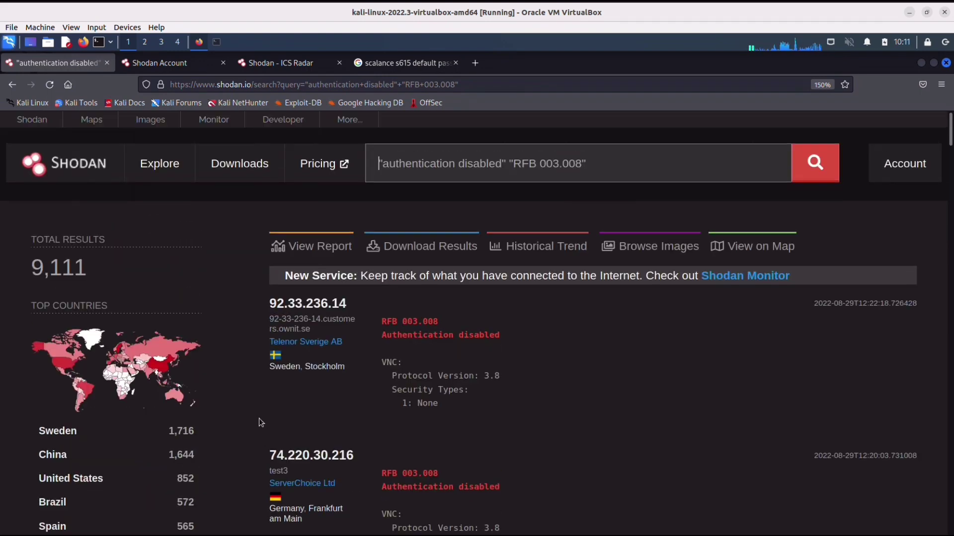
{"action": "left_click", "coordinate": [217, 42]}
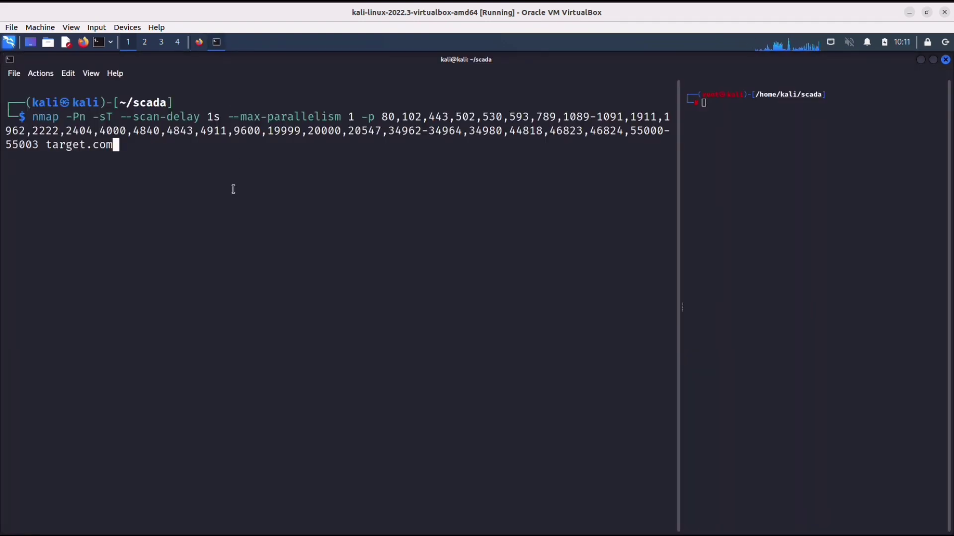
{"action": "key", "text": "Up"}
{"action": "key", "text": "BackSpace"}
{"action": "key", "text": "BackSpace"}
{"action": "key", "text": "BackSpace"}
{"action": "key", "text": "BackSpace"}
{"action": "key", "text": "BackSpace"}
{"action": "type", "text": "msf"}
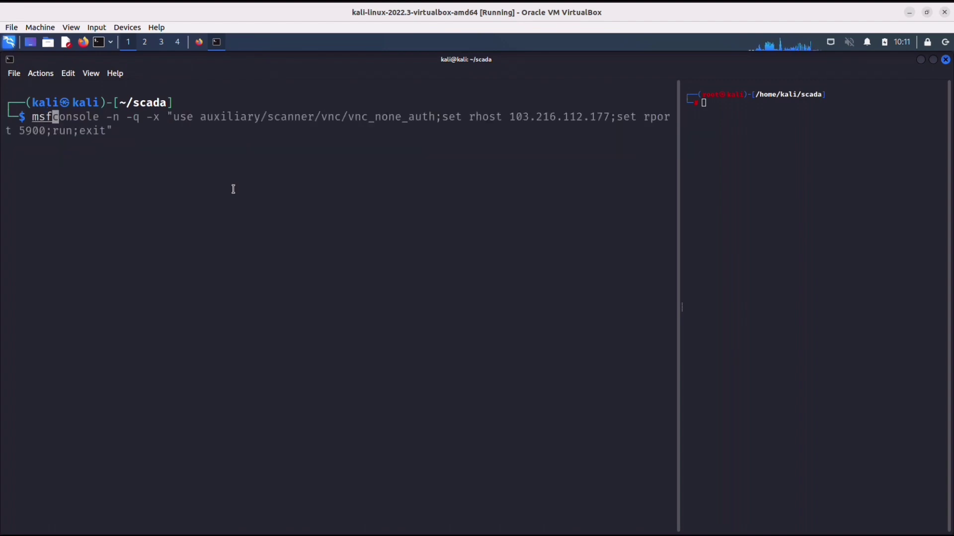
{"action": "key", "text": "Right"}
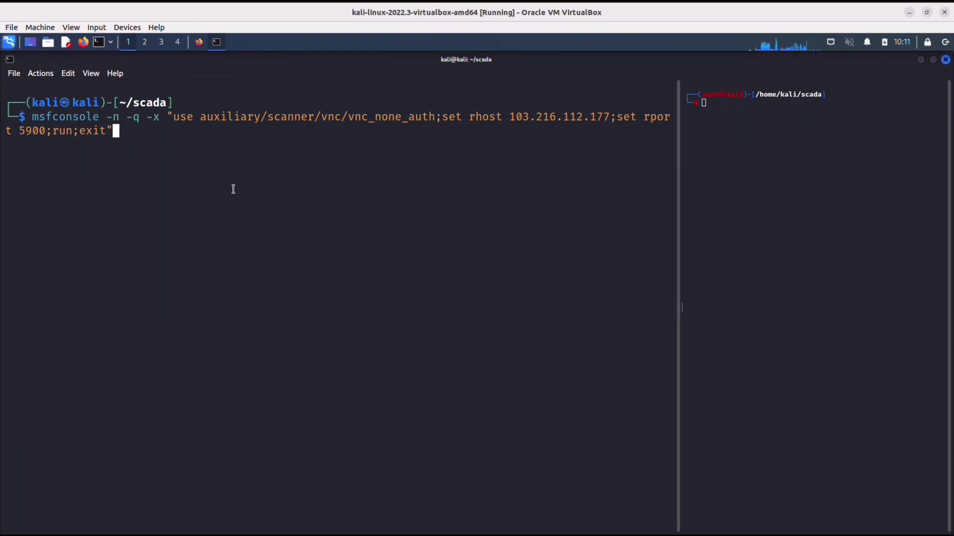
{"action": "key", "text": "Return"}
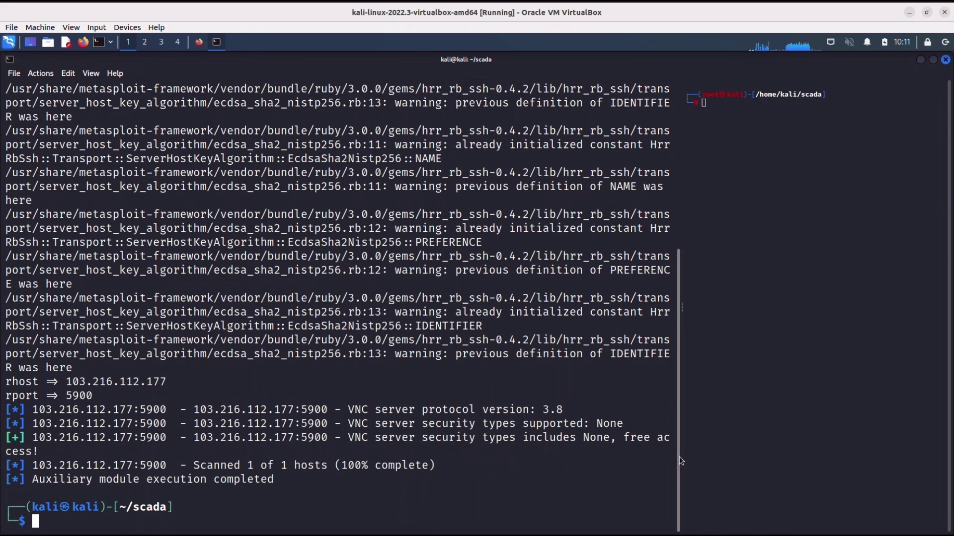
- Widen the left terminal pane and clear the scan output
{"action": "left_click_drag", "start_coordinate": [686, 456], "coordinate": [764, 457]}
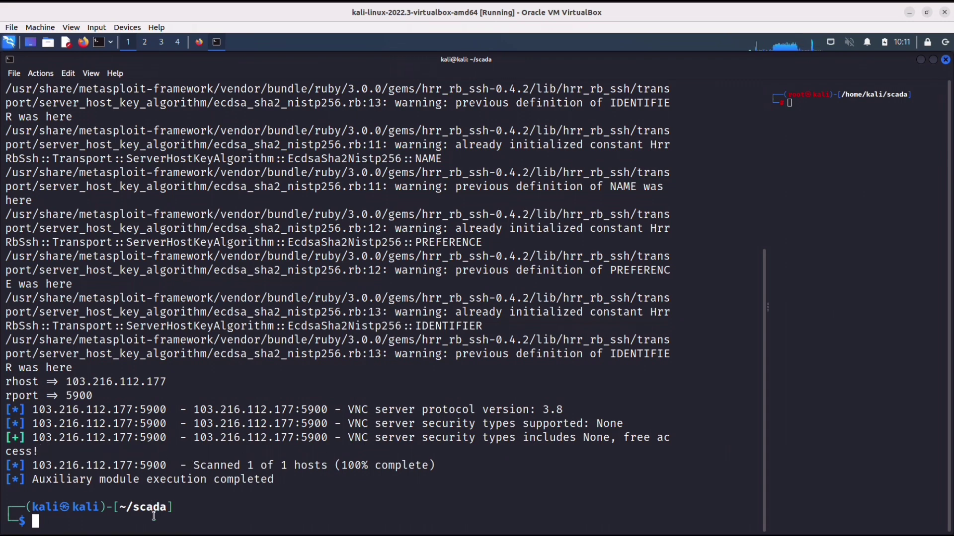
{"action": "type", "text": "clear"}
{"action": "key", "text": "Return"}
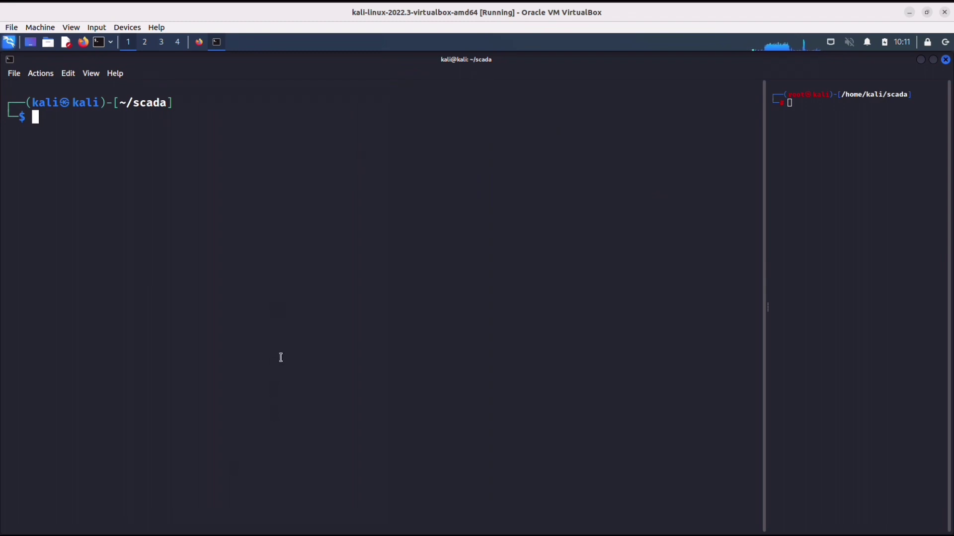
- Replace the Shodan query with port:"3389" and run the RDP search
{"action": "left_click", "coordinate": [199, 42]}
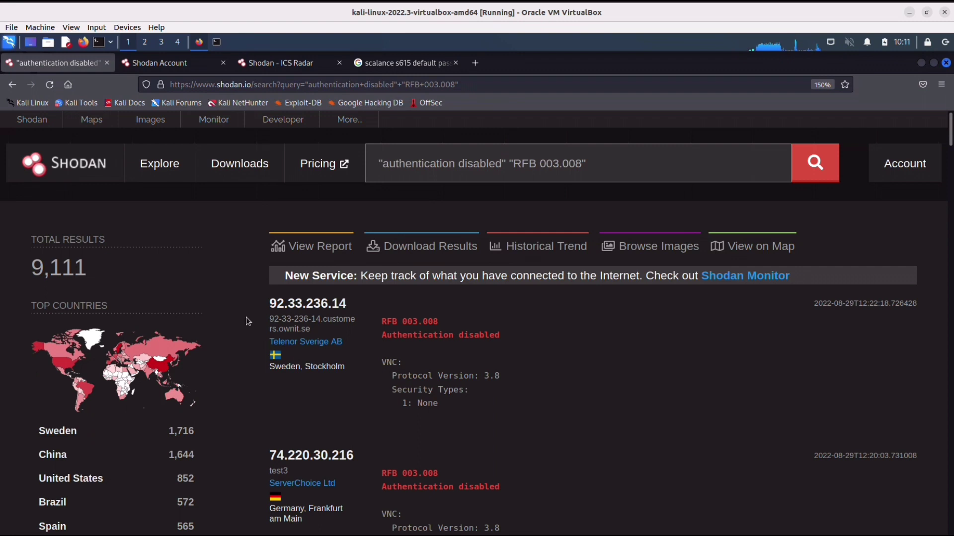
{"action": "triple_click", "coordinate": [525, 162]}
{"action": "type", "text": "port:"}
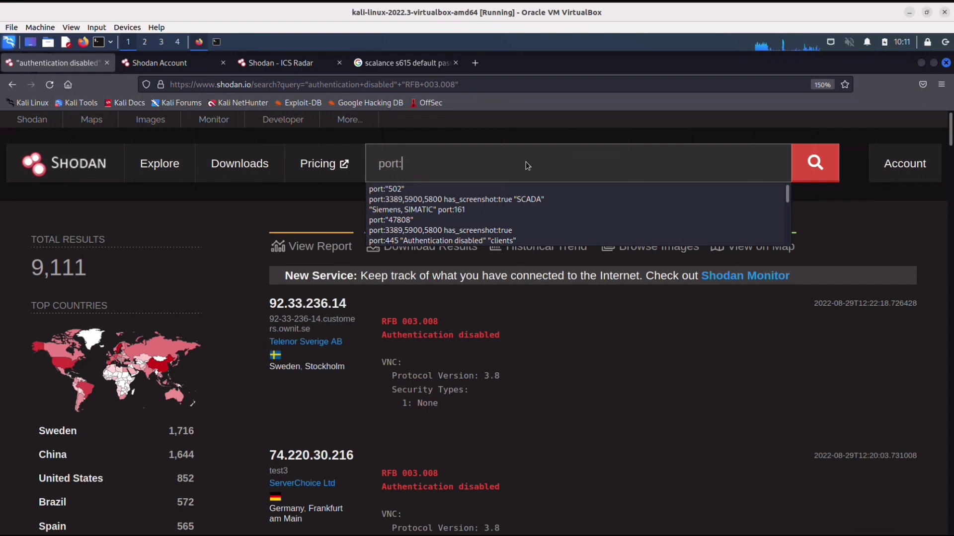
{"action": "type", "text": "\""}
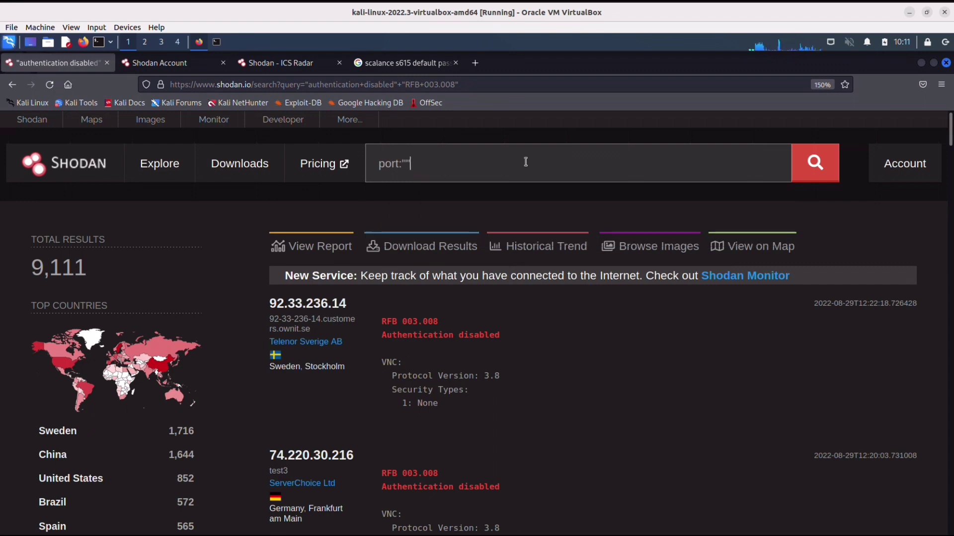
{"action": "type", "text": "3389"}
{"action": "key", "text": "Return"}
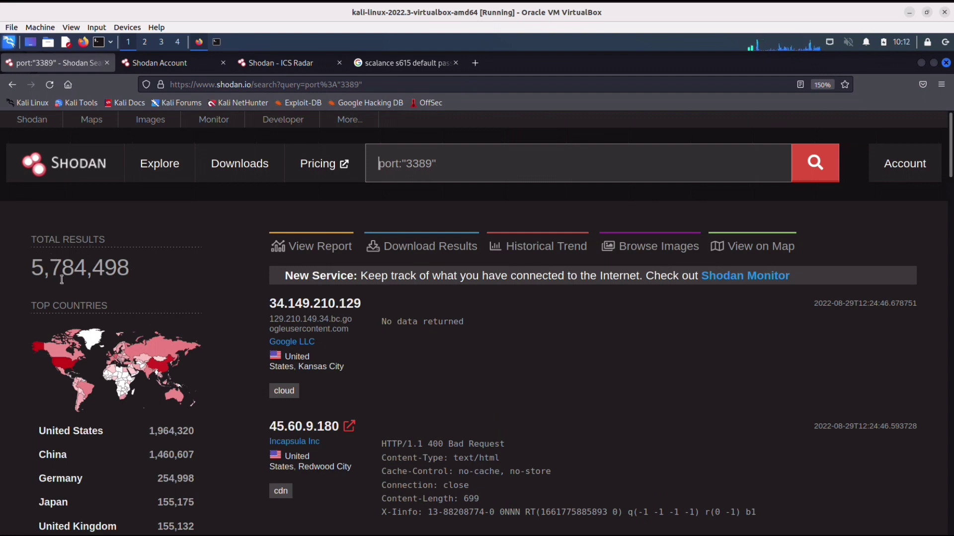
- Narrow to the suggested port:"3389" "SCADA" query, returning 161 hosts
{"action": "left_click", "coordinate": [494, 172]}
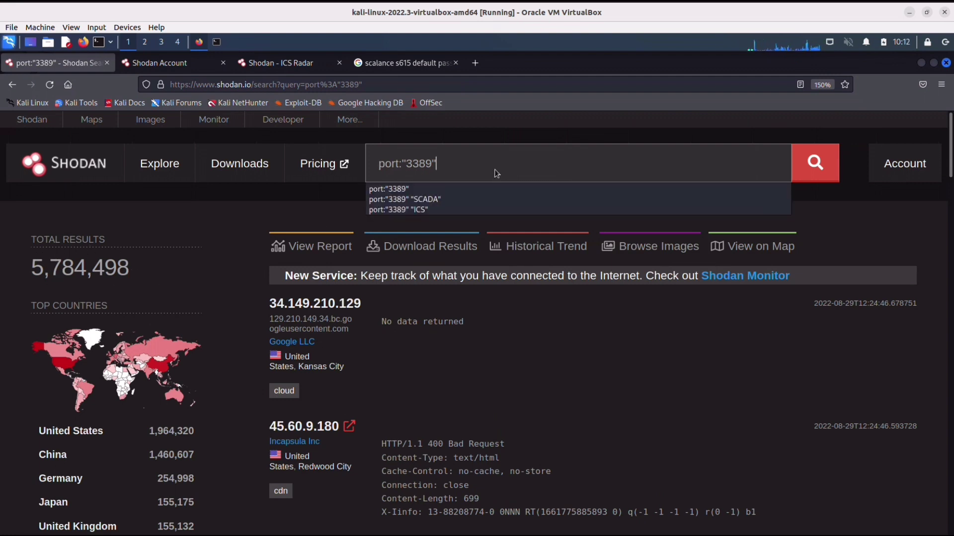
{"action": "left_click", "coordinate": [451, 200]}
{"action": "left_click", "coordinate": [815, 163]}
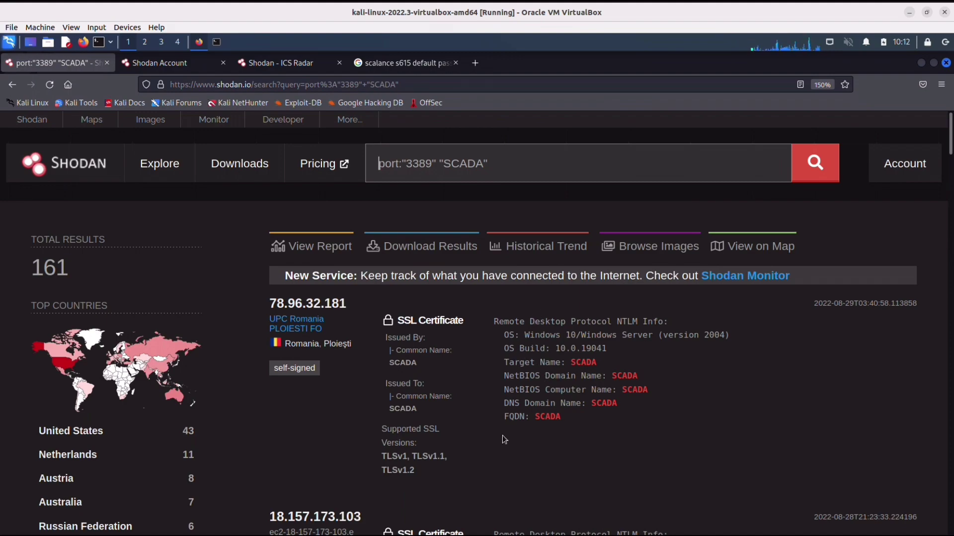
{"action": "scroll", "coordinate": [500, 438], "scroll_direction": "down", "scroll_amount": 5}
{"action": "scroll", "coordinate": [502, 434], "scroll_direction": "up", "scroll_amount": 1}
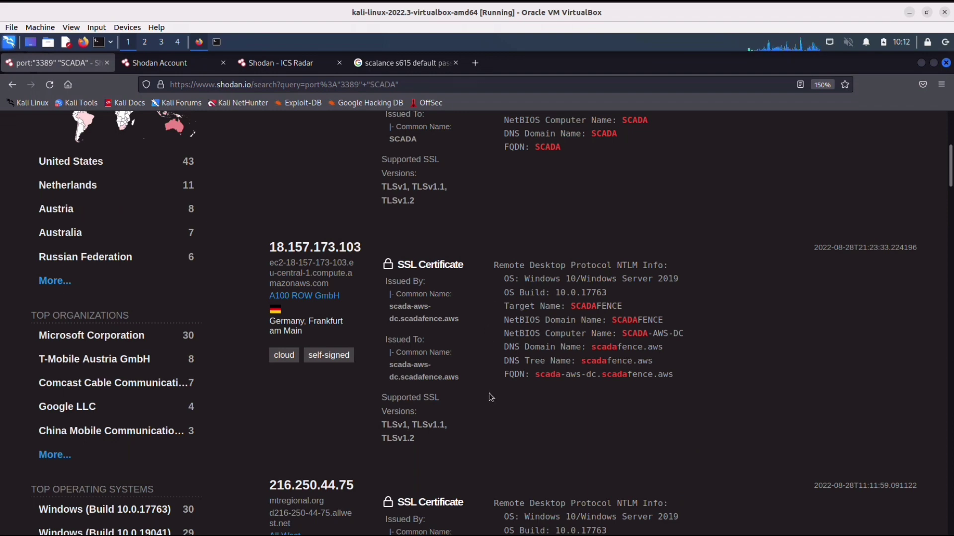
{"action": "scroll", "coordinate": [490, 408], "scroll_direction": "up", "scroll_amount": 2}
{"action": "scroll", "coordinate": [490, 417], "scroll_direction": "up", "scroll_amount": 3}
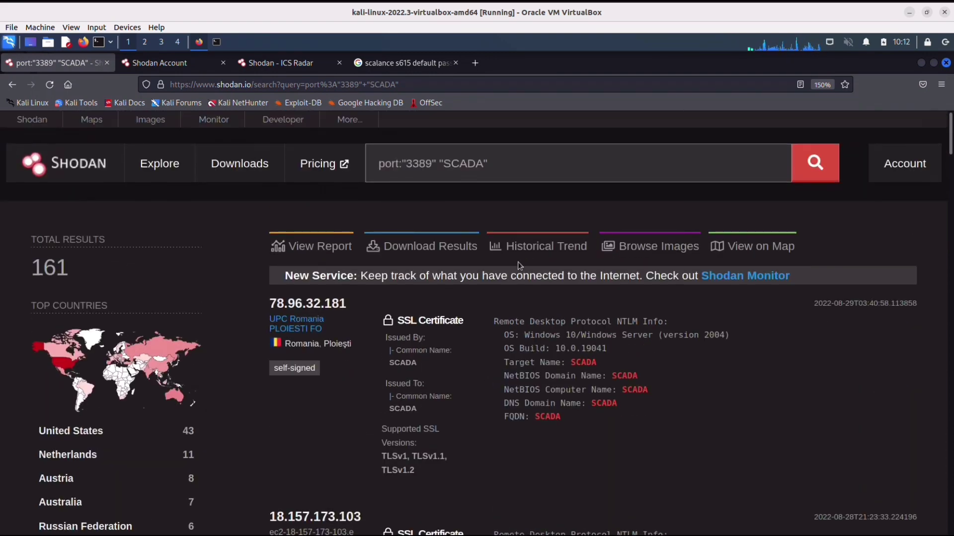
{"action": "left_click", "coordinate": [543, 161]}
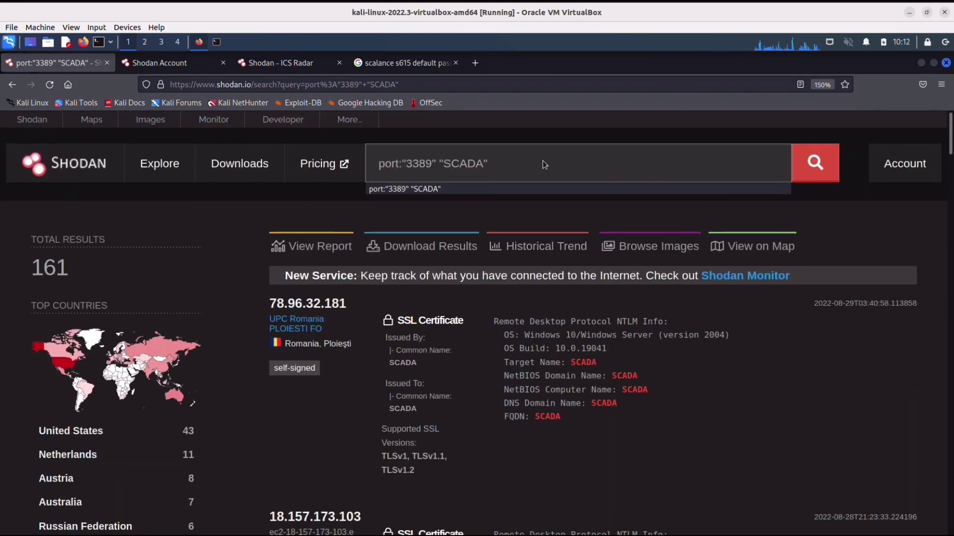
{"action": "key", "text": "BackSpace"}
{"action": "key", "text": "BackSpace"}
{"action": "key", "text": "BackSpace"}
{"action": "key", "text": "BackSpace"}
{"action": "key", "text": "BackSpace"}
{"action": "key", "text": "BackSpace"}
{"action": "key", "text": "BackSpace"}
{"action": "key", "text": "BackSpace"}
{"action": "key", "text": "BackSpace"}
{"action": "type", "text": "scr"}
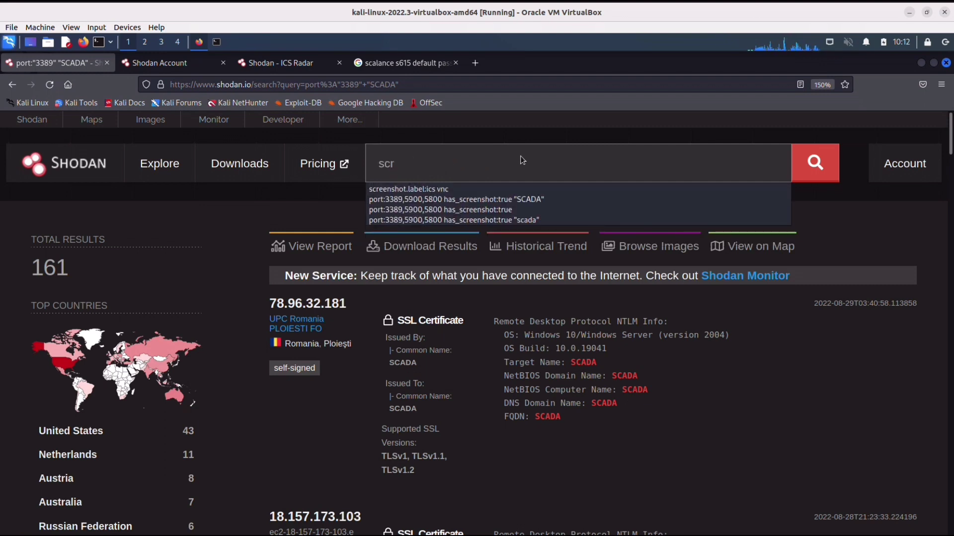
{"action": "left_click", "coordinate": [461, 189]}
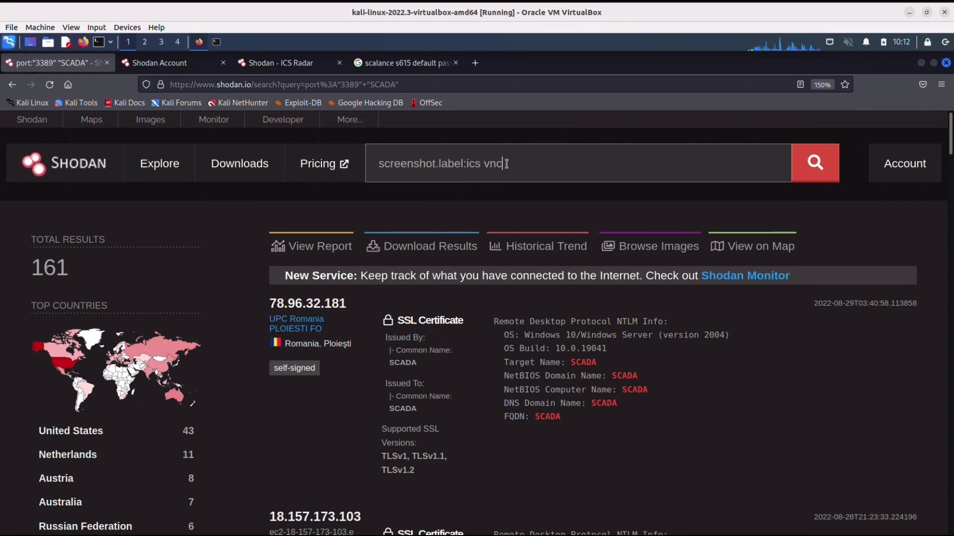
{"action": "key", "text": "BackSpace"}
{"action": "key", "text": "BackSpace"}
{"action": "key", "text": "BackSpace"}
{"action": "key", "text": "Return"}
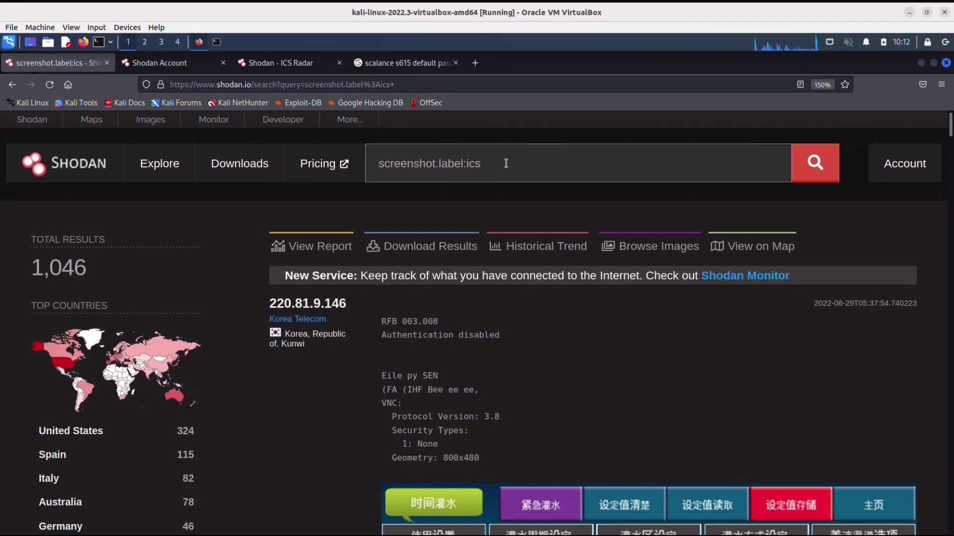
{"action": "scroll", "coordinate": [449, 419], "scroll_direction": "down", "scroll_amount": 1}
{"action": "scroll", "coordinate": [449, 429], "scroll_direction": "down", "scroll_amount": 2}
{"action": "scroll", "coordinate": [492, 477], "scroll_direction": "down", "scroll_amount": 4}
{"action": "scroll", "coordinate": [493, 475], "scroll_direction": "down", "scroll_amount": 1}
{"action": "scroll", "coordinate": [492, 474], "scroll_direction": "down", "scroll_amount": 2}
{"action": "scroll", "coordinate": [492, 475], "scroll_direction": "down", "scroll_amount": 1}
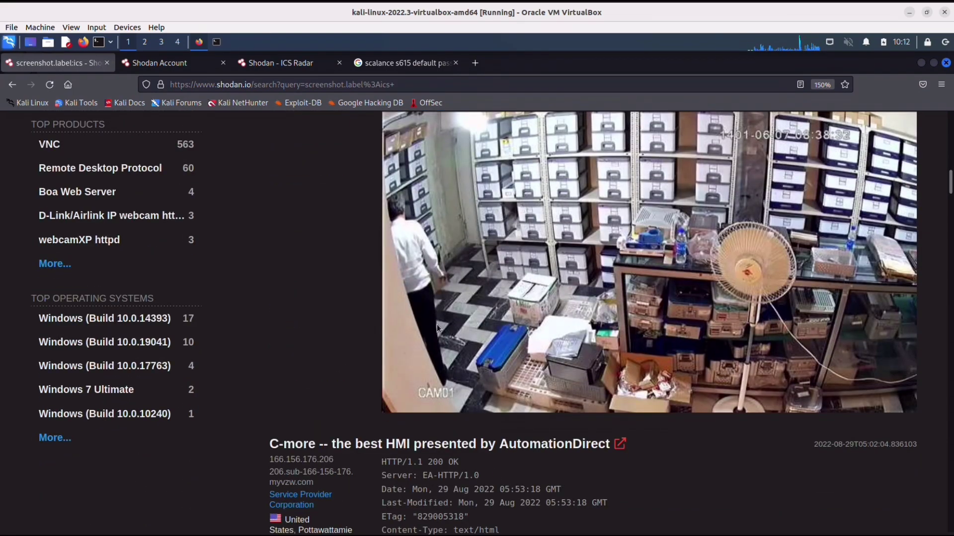
{"action": "scroll", "coordinate": [437, 324], "scroll_direction": "down", "scroll_amount": 1}
{"action": "scroll", "coordinate": [437, 324], "scroll_direction": "down", "scroll_amount": 3}
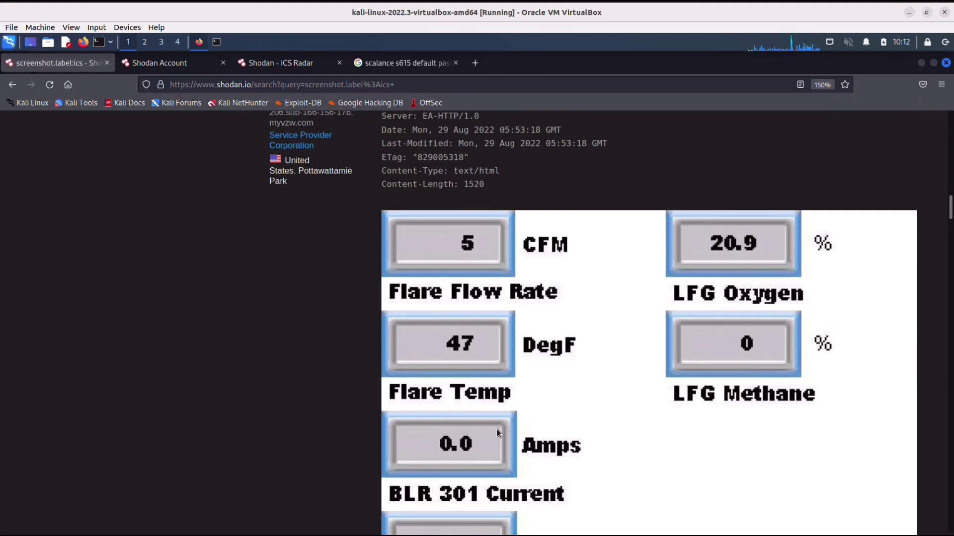
{"action": "scroll", "coordinate": [497, 432], "scroll_direction": "up", "scroll_amount": 2}
{"action": "scroll", "coordinate": [497, 430], "scroll_direction": "up", "scroll_amount": 1}
{"action": "scroll", "coordinate": [496, 429], "scroll_direction": "up", "scroll_amount": 2}
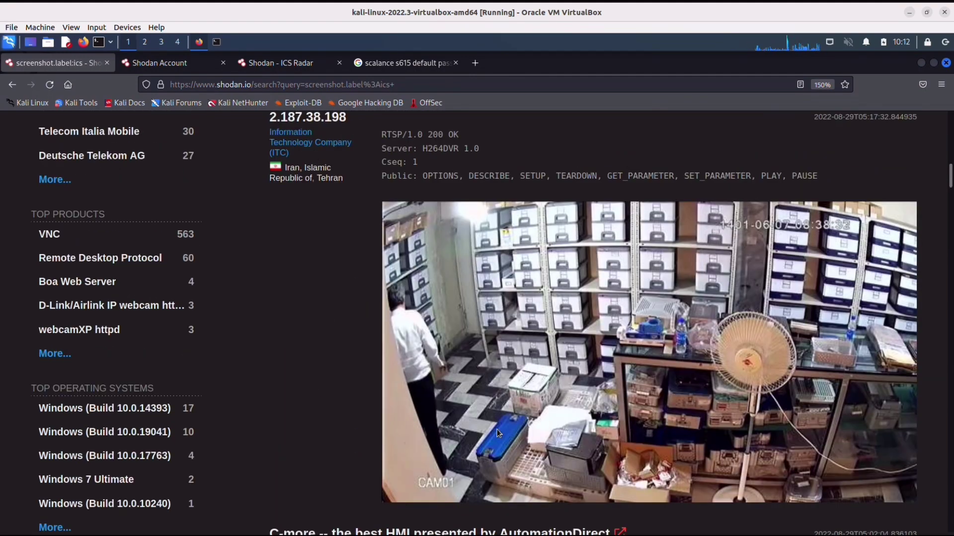
{"action": "scroll", "coordinate": [496, 429], "scroll_direction": "up", "scroll_amount": 6}
{"action": "scroll", "coordinate": [497, 429], "scroll_direction": "up", "scroll_amount": 3}
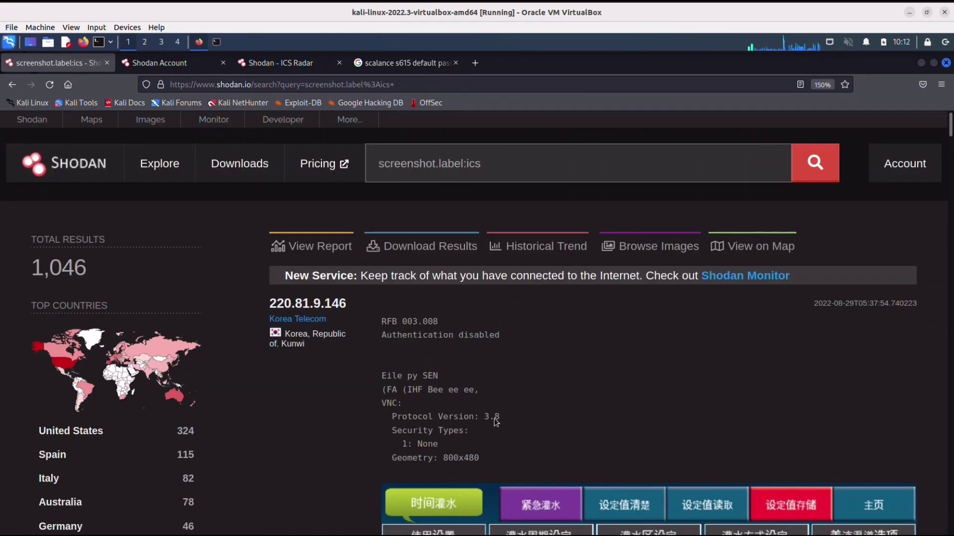
- Append ' vnc' to the screenshot.label:ics query and run it, returning 564 VNC hosts
{"action": "left_click", "coordinate": [524, 165]}
{"action": "type", "text": "vnc"}
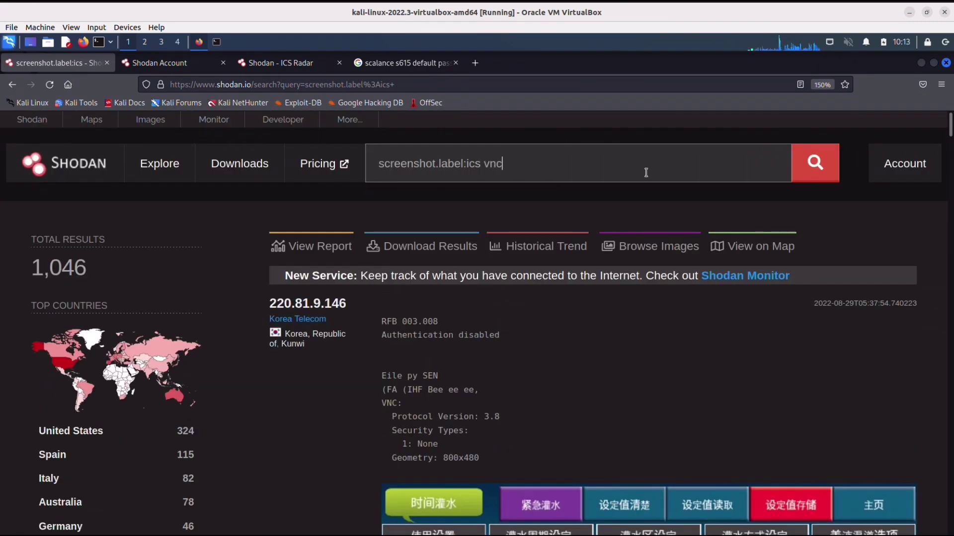
{"action": "left_click", "coordinate": [805, 165]}
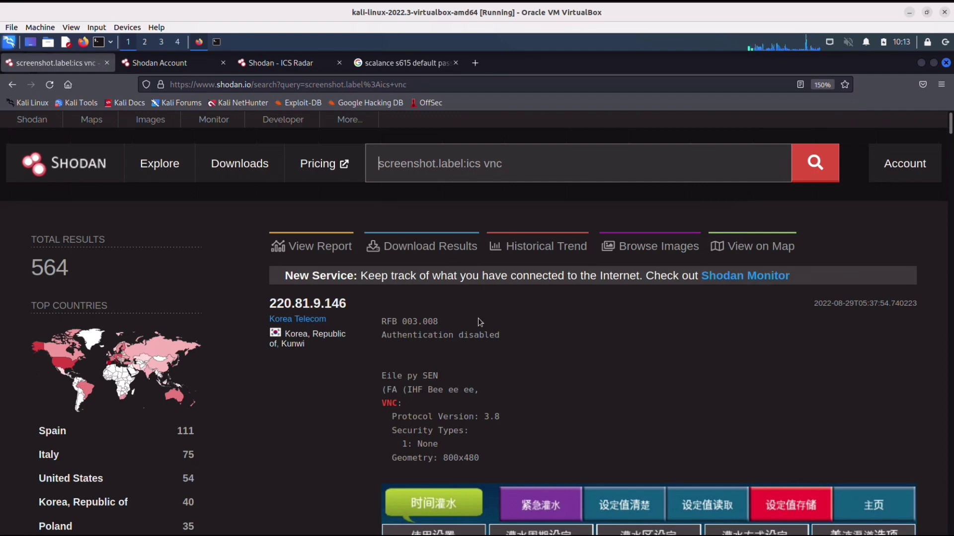
{"action": "scroll", "coordinate": [369, 379], "scroll_direction": "down", "scroll_amount": 3}
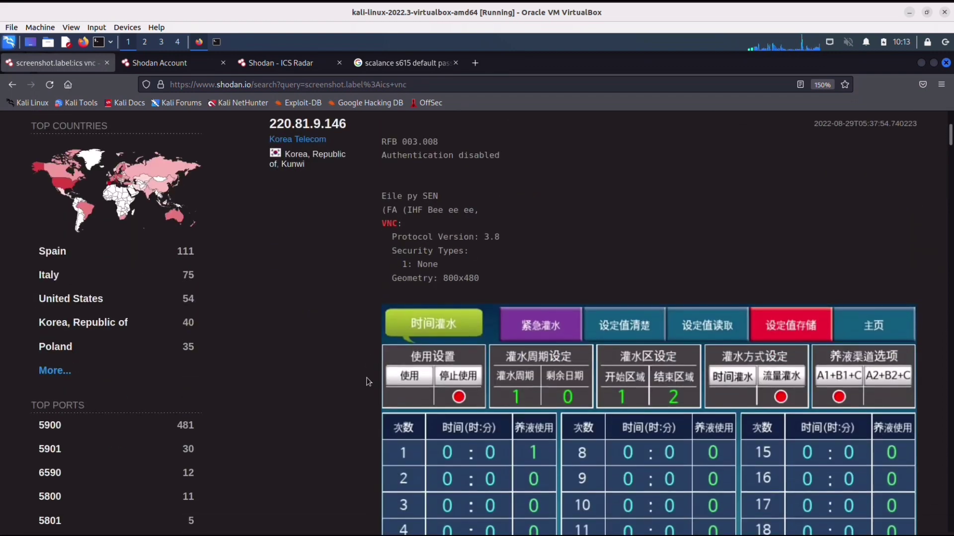
{"action": "scroll", "coordinate": [366, 382], "scroll_direction": "down", "scroll_amount": 3}
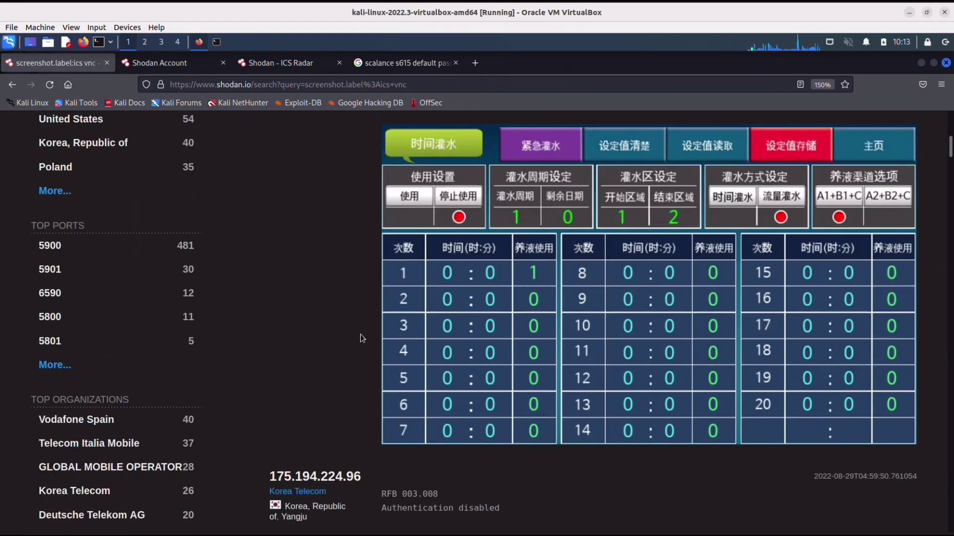
{"action": "scroll", "coordinate": [360, 336], "scroll_direction": "up", "scroll_amount": 2}
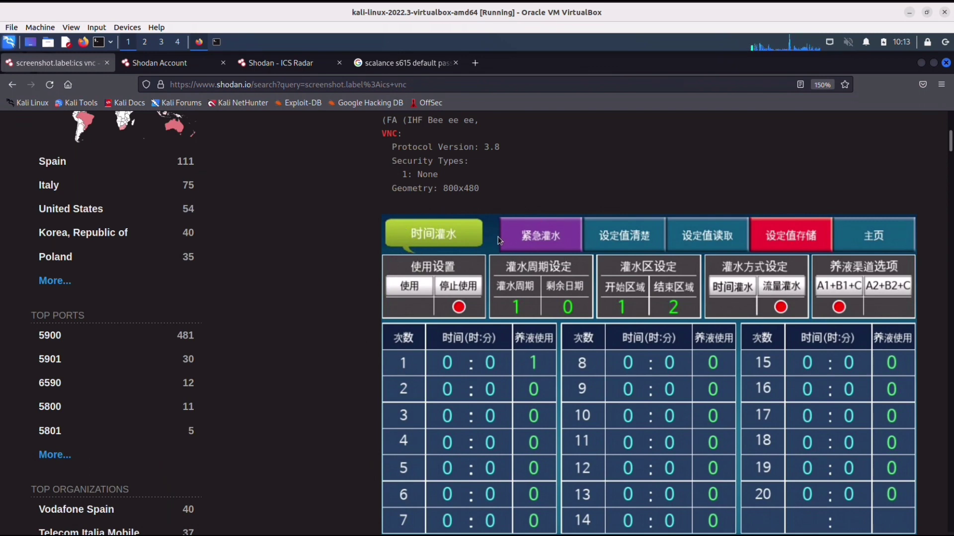
{"action": "scroll", "coordinate": [401, 363], "scroll_direction": "down", "scroll_amount": 3}
{"action": "scroll", "coordinate": [400, 361], "scroll_direction": "down", "scroll_amount": 2}
{"action": "scroll", "coordinate": [399, 360], "scroll_direction": "down", "scroll_amount": 3}
{"action": "scroll", "coordinate": [397, 361], "scroll_direction": "down", "scroll_amount": 1}
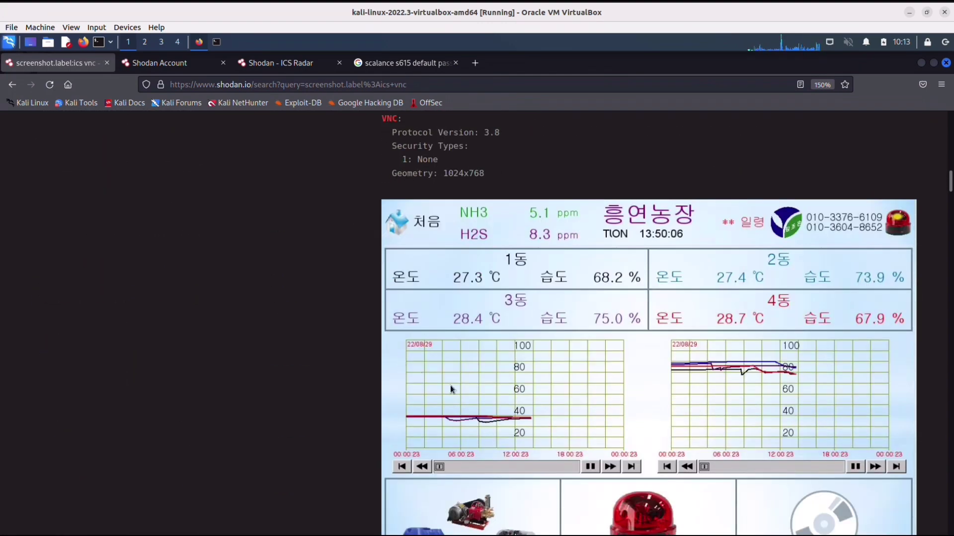
{"action": "scroll", "coordinate": [577, 443], "scroll_direction": "down", "scroll_amount": 2}
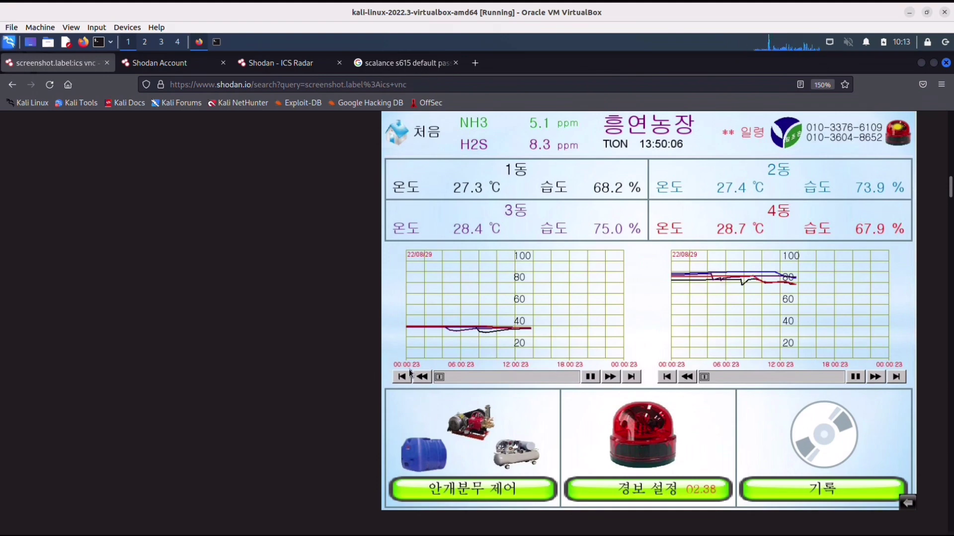
{"action": "scroll", "coordinate": [409, 373], "scroll_direction": "up", "scroll_amount": 2}
{"action": "scroll", "coordinate": [408, 369], "scroll_direction": "up", "scroll_amount": 5}
{"action": "scroll", "coordinate": [409, 369], "scroll_direction": "up", "scroll_amount": 1}
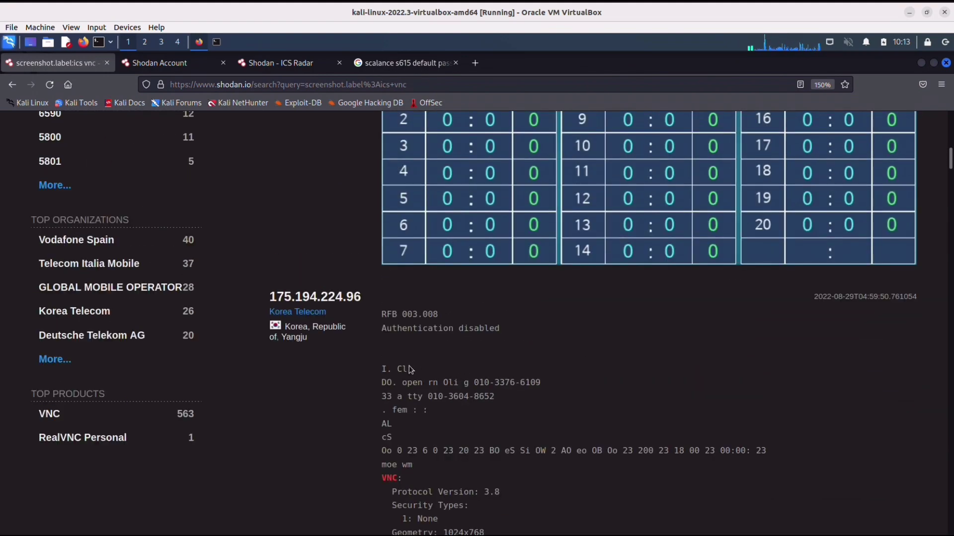
{"action": "scroll", "coordinate": [409, 366], "scroll_direction": "up", "scroll_amount": 2}
{"action": "scroll", "coordinate": [409, 366], "scroll_direction": "up", "scroll_amount": 5}
{"action": "scroll", "coordinate": [423, 291], "scroll_direction": "up", "scroll_amount": 3}
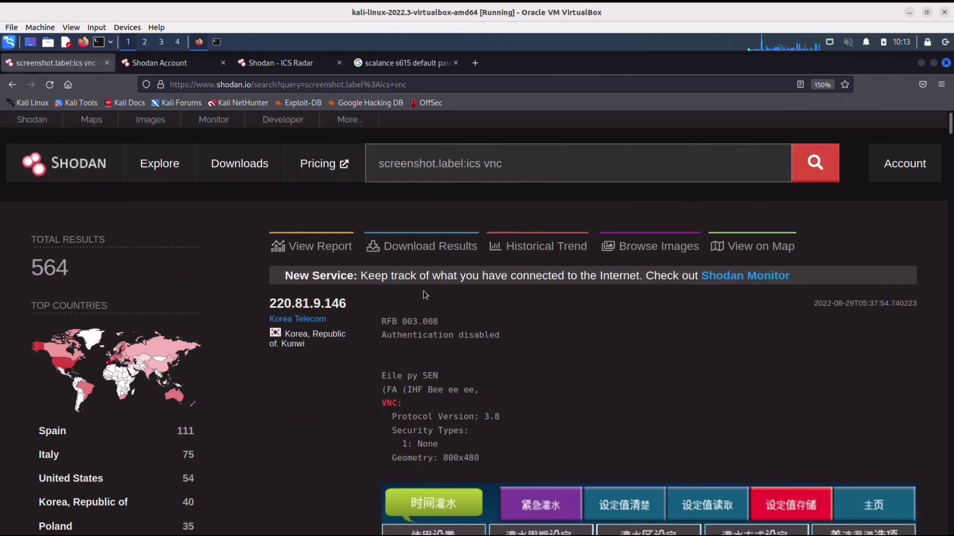
- Search hostname:countrygarden.com.cn, returning 54 hosts in China and Hong Kong
{"action": "triple_click", "coordinate": [525, 163]}
{"action": "key", "text": "BackSpace"}
{"action": "type", "text": "hostnam"}
{"action": "key", "text": "BackSpace"}
{"action": "key", "text": "BackSpace"}
{"action": "key", "text": "BackSpace"}
{"action": "type", "text": "name"}
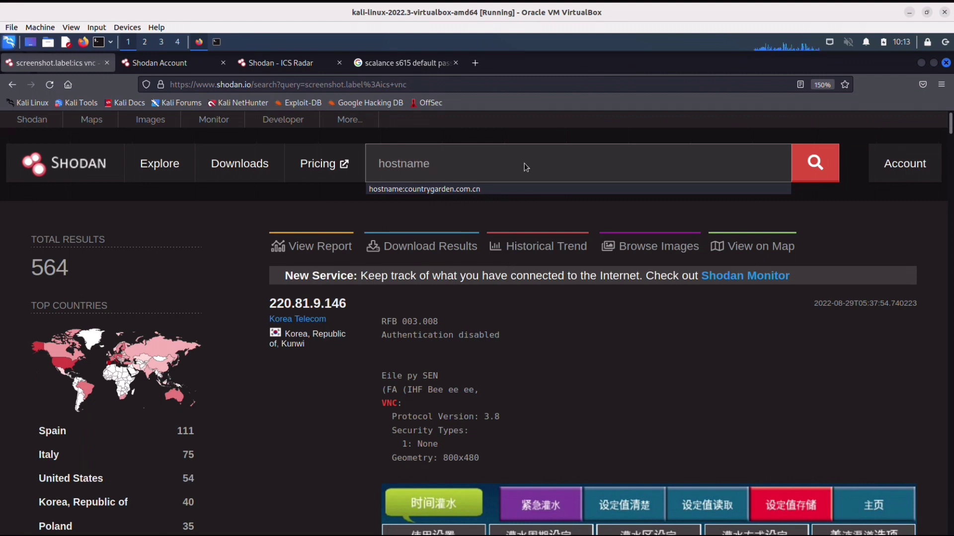
{"action": "type", "text": ":countrygarden.com.cn"}
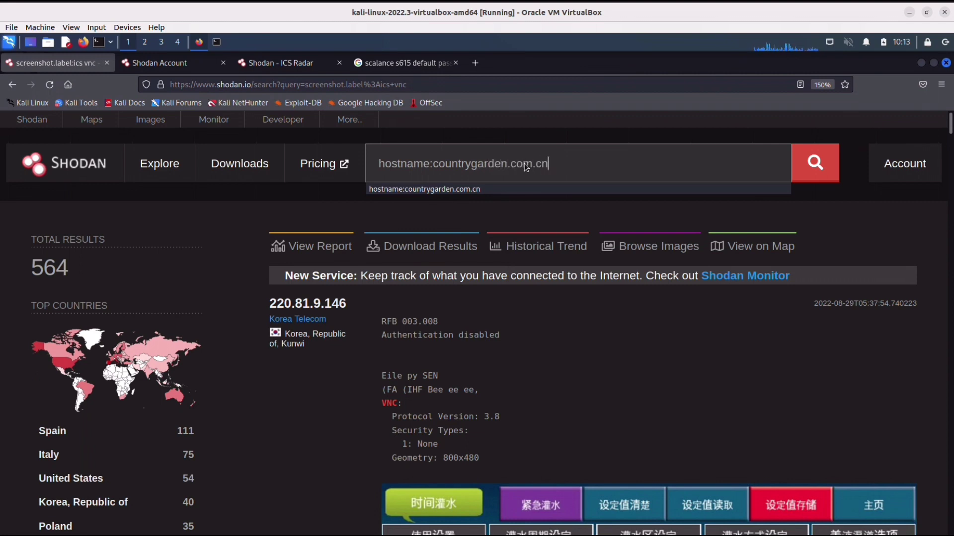
{"action": "key", "text": "Return"}
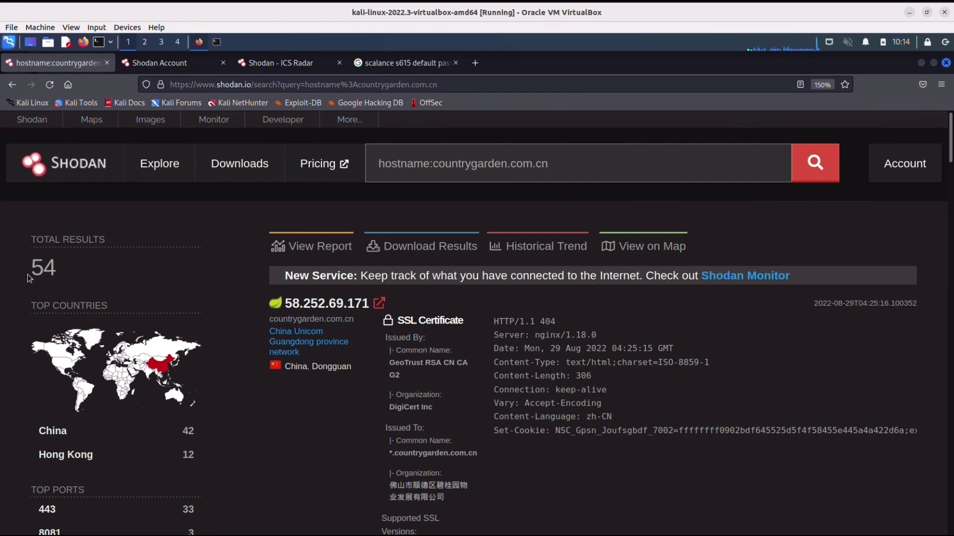
{"action": "scroll", "coordinate": [227, 288], "scroll_direction": "down", "scroll_amount": 2}
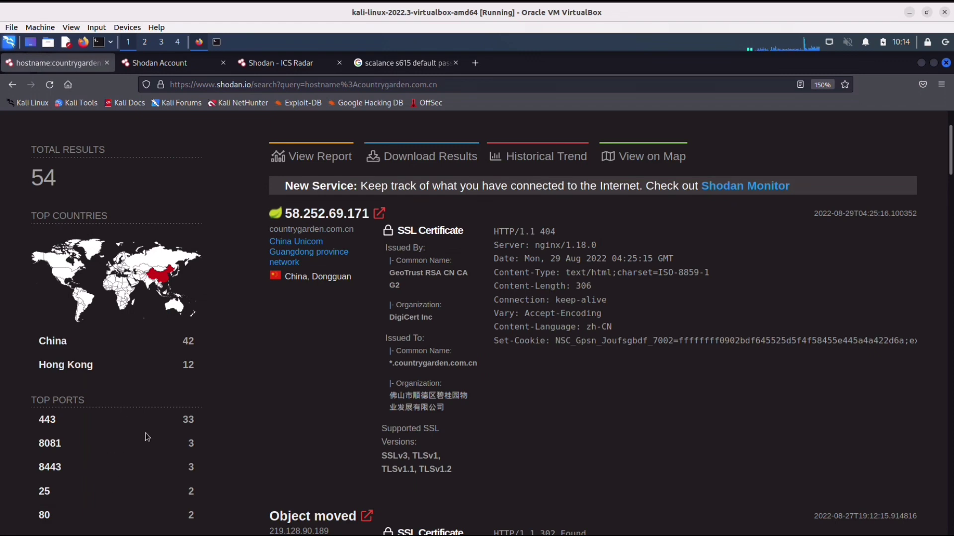
{"action": "scroll", "coordinate": [268, 402], "scroll_direction": "up", "scroll_amount": 2}
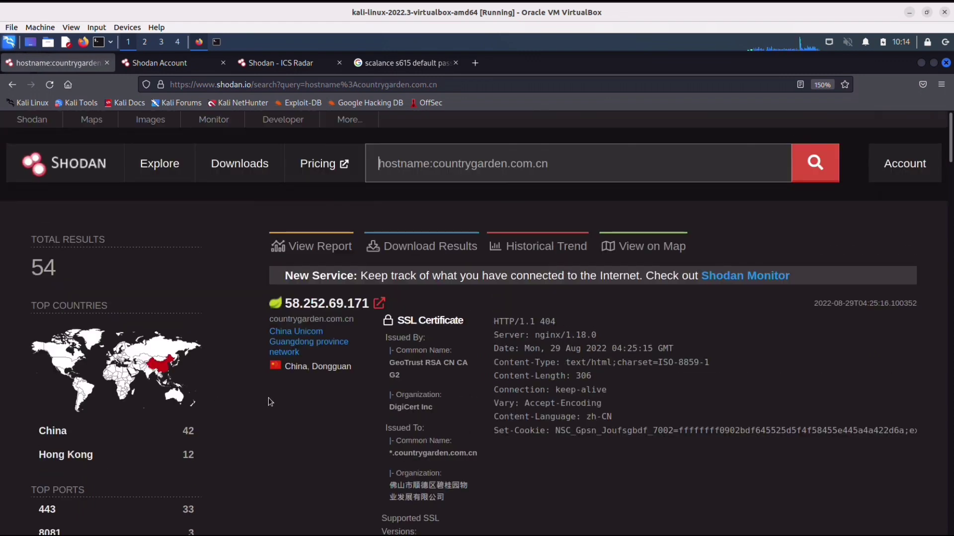
- Search the suggested port:21 230 query, listing 381,225 FTP hosts with successful logins
{"action": "triple_click", "coordinate": [562, 161]}
{"action": "type", "text": "po"}
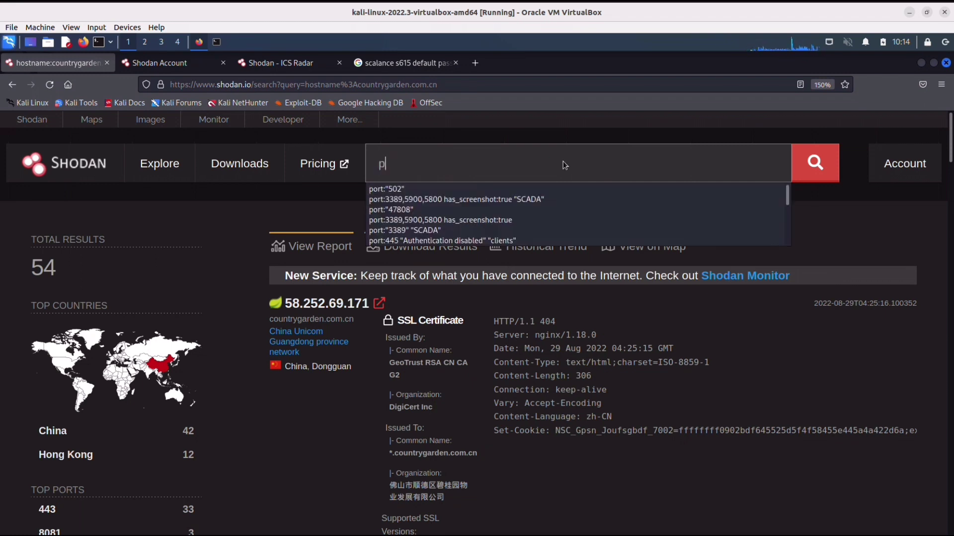
{"action": "type", "text": "rt"}
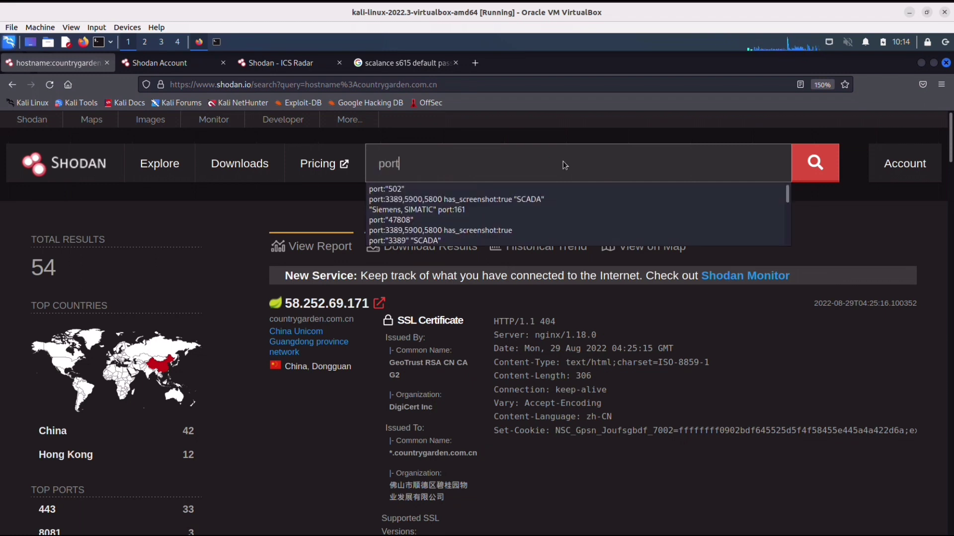
{"action": "type", "text": ":21"}
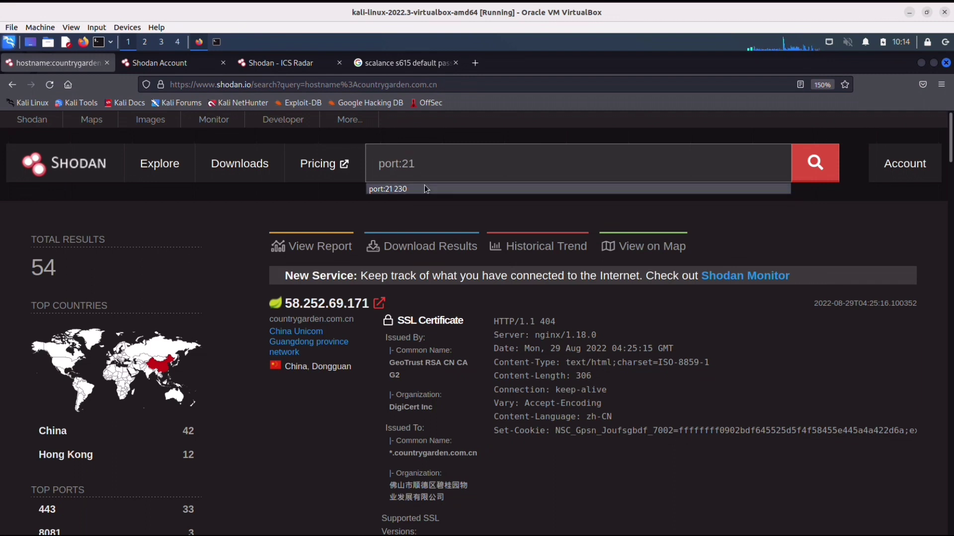
{"action": "left_click", "coordinate": [424, 187]}
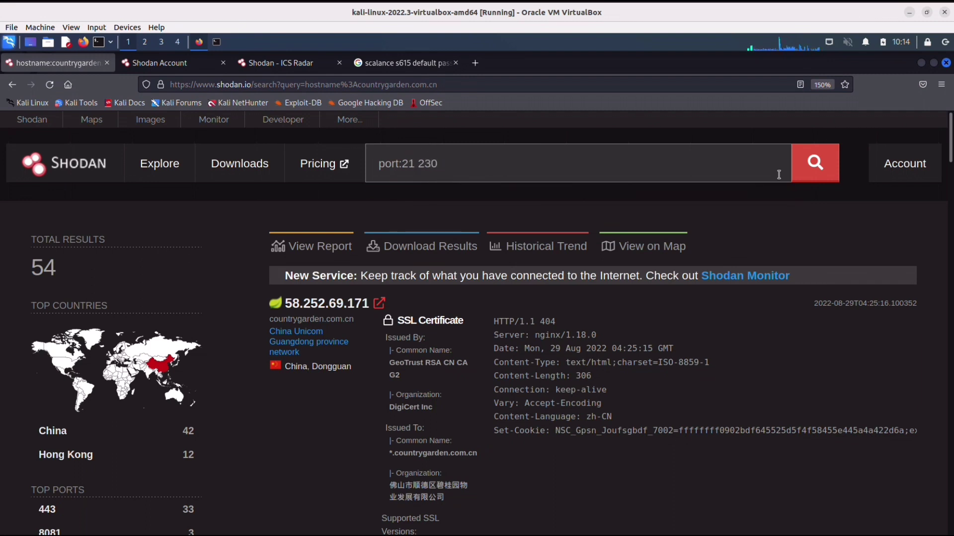
{"action": "left_click", "coordinate": [814, 173]}
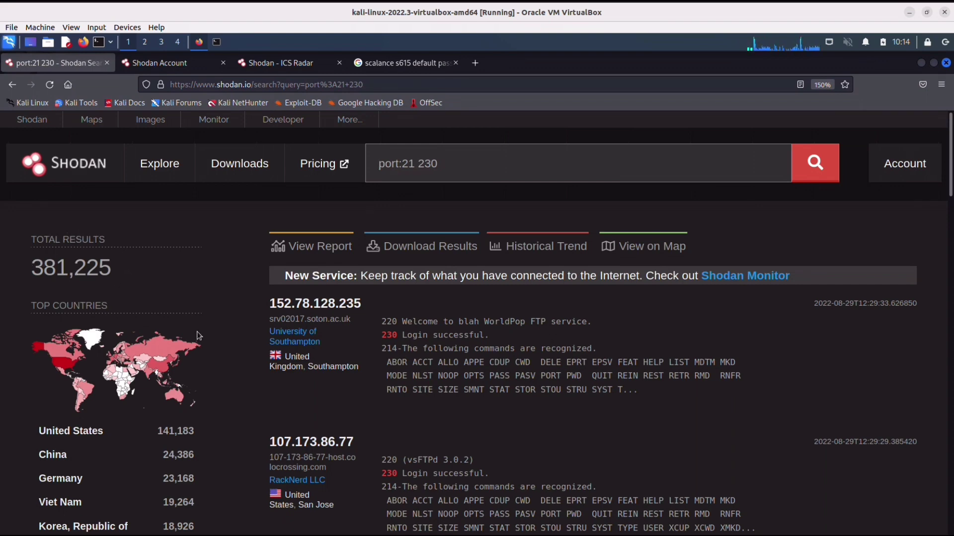
{"action": "scroll", "coordinate": [203, 330], "scroll_direction": "down", "scroll_amount": 2}
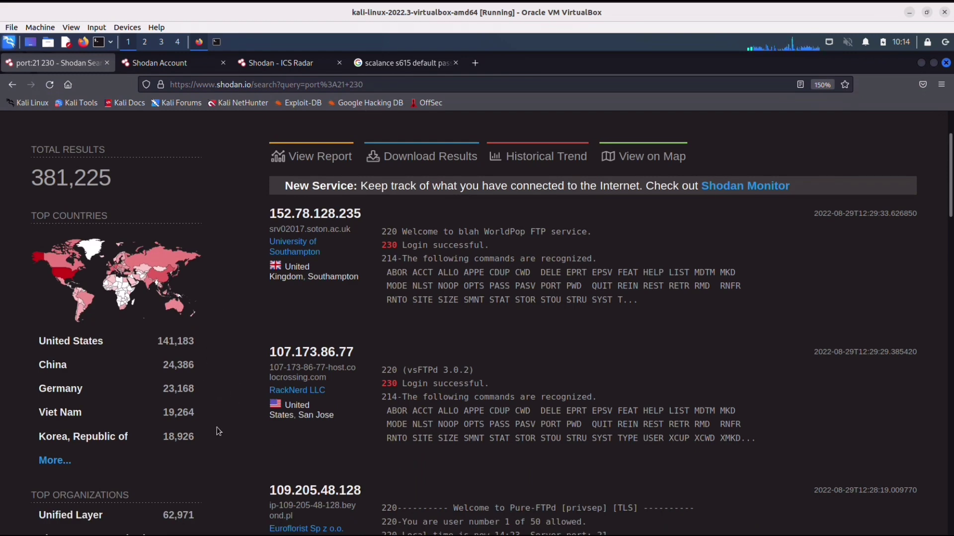
{"action": "scroll", "coordinate": [216, 428], "scroll_direction": "down", "scroll_amount": 2}
{"action": "scroll", "coordinate": [216, 430], "scroll_direction": "down", "scroll_amount": 2}
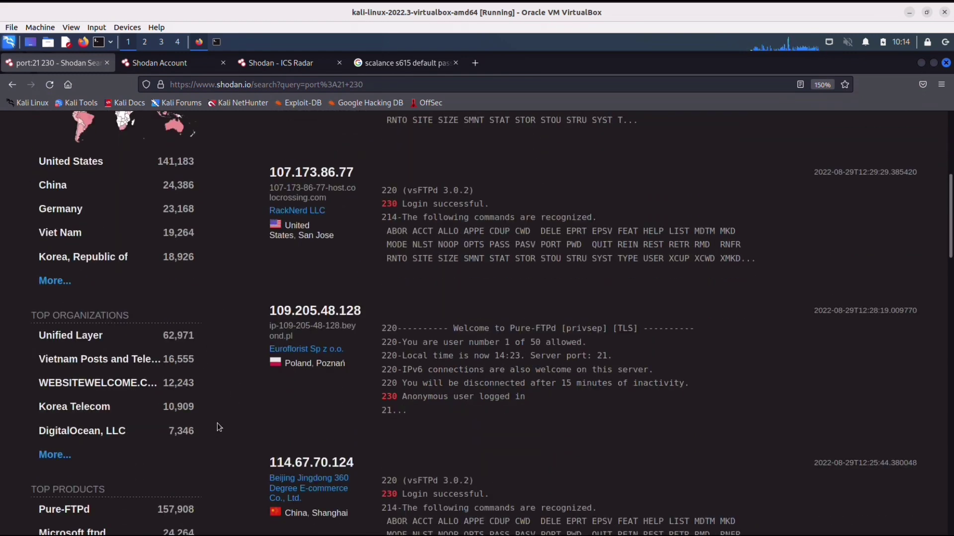
{"action": "scroll", "coordinate": [219, 420], "scroll_direction": "up", "scroll_amount": 5}
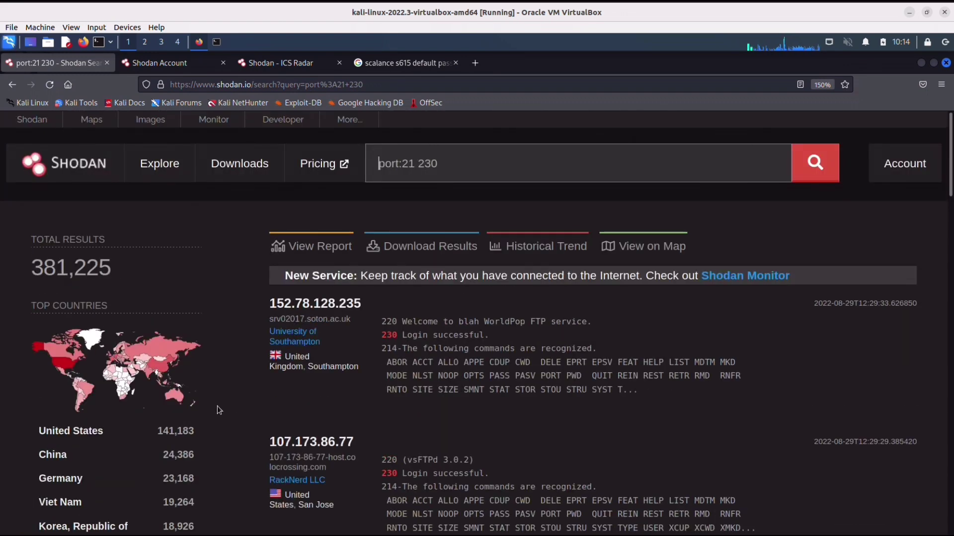
- Log in to the FTP host anonymously and list its directory, showing 'incoming'
{"action": "left_click", "coordinate": [216, 42]}
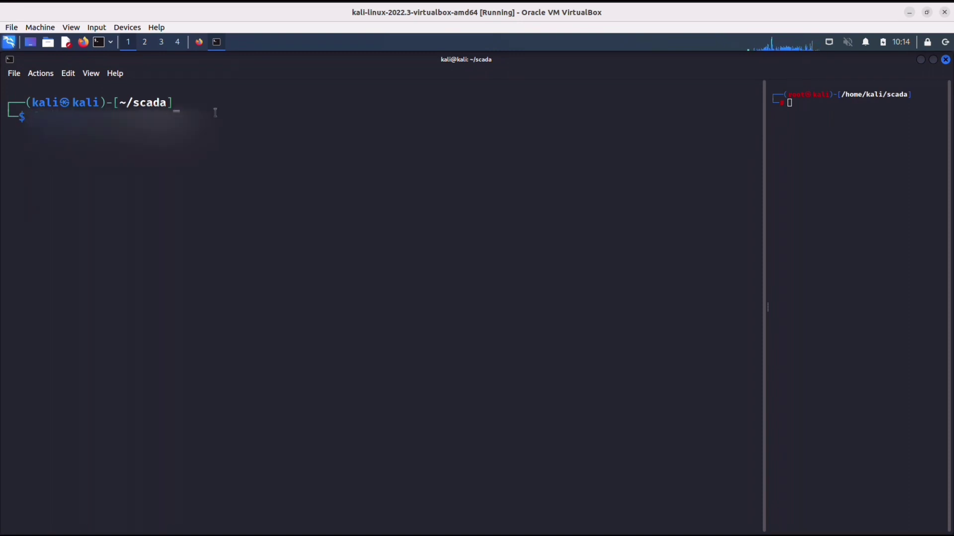
{"action": "key", "text": "Return"}
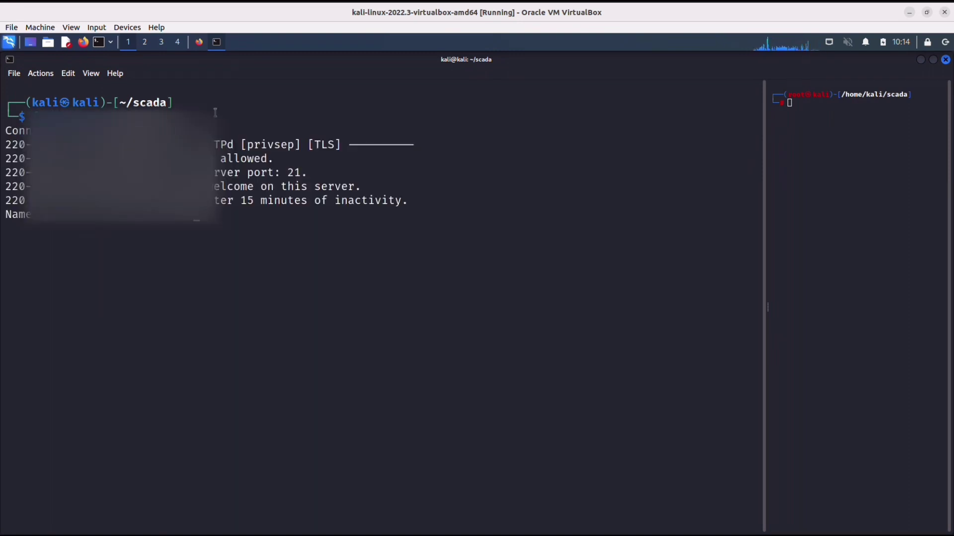
{"action": "type", "text": "anonymous"}
{"action": "key", "text": "Return"}
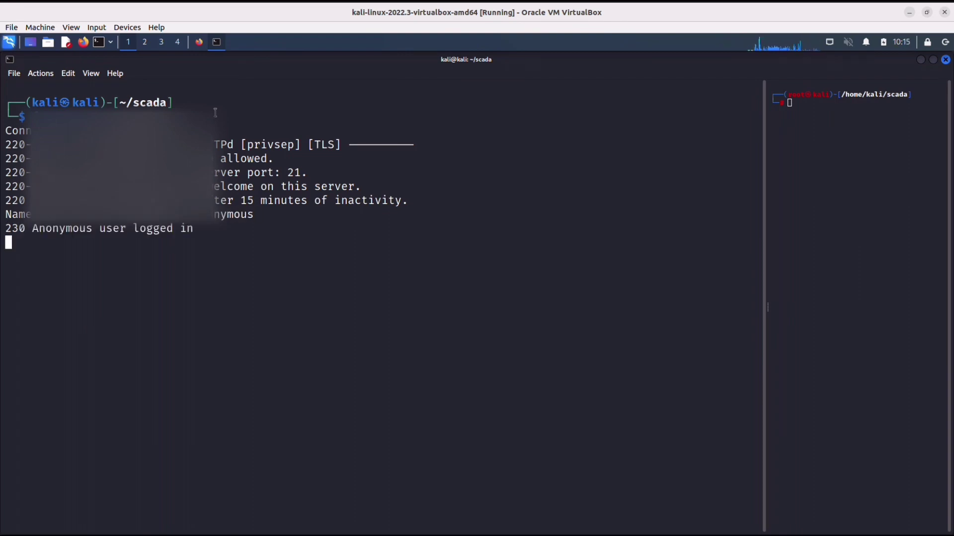
{"action": "type", "text": "ls -la"}
{"action": "key", "text": "Return"}
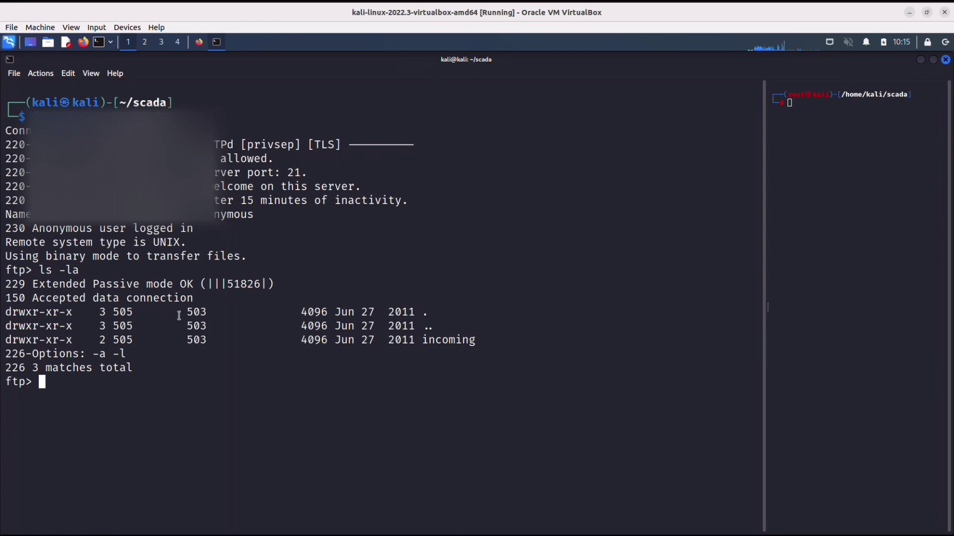
{"action": "type", "text": "exit"}
- Quit the FTP session and clear the terminal output
{"action": "key", "text": "Return"}
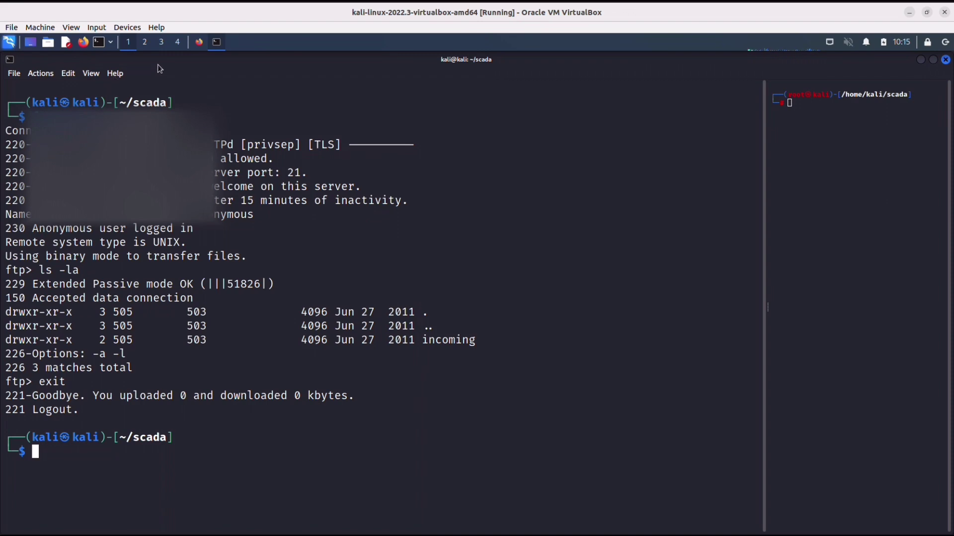
{"action": "type", "text": "clear"}
{"action": "key", "text": "Return"}
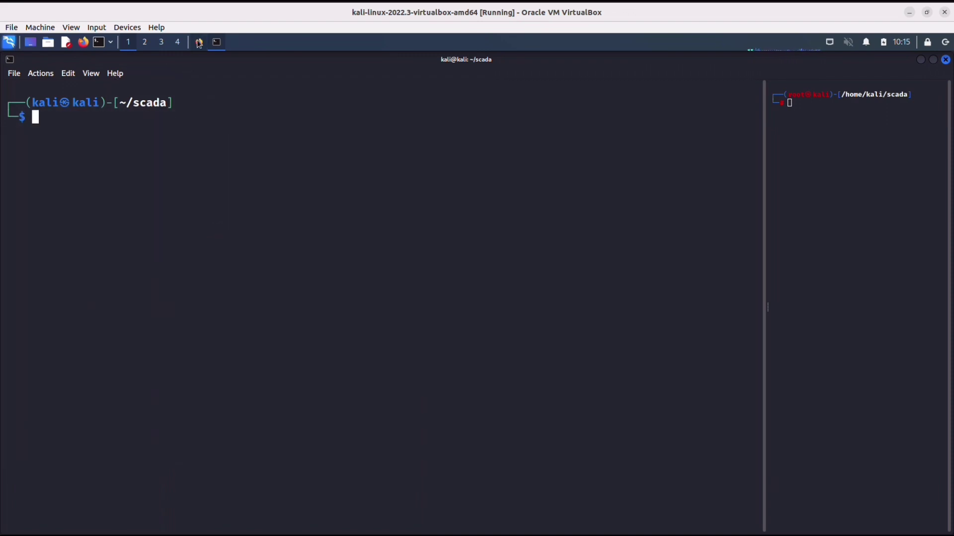
- Search port:445 "Authentication disabled", returning 587,706 open SMB hosts
{"action": "left_click", "coordinate": [200, 43]}
{"action": "triple_click", "coordinate": [449, 168]}
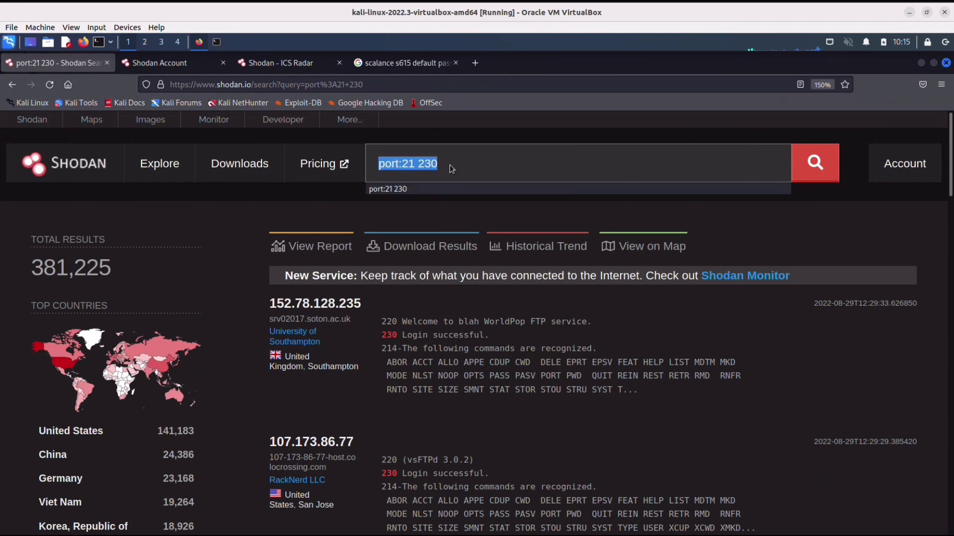
{"action": "key", "text": "BackSpace"}
{"action": "type", "text": "por"}
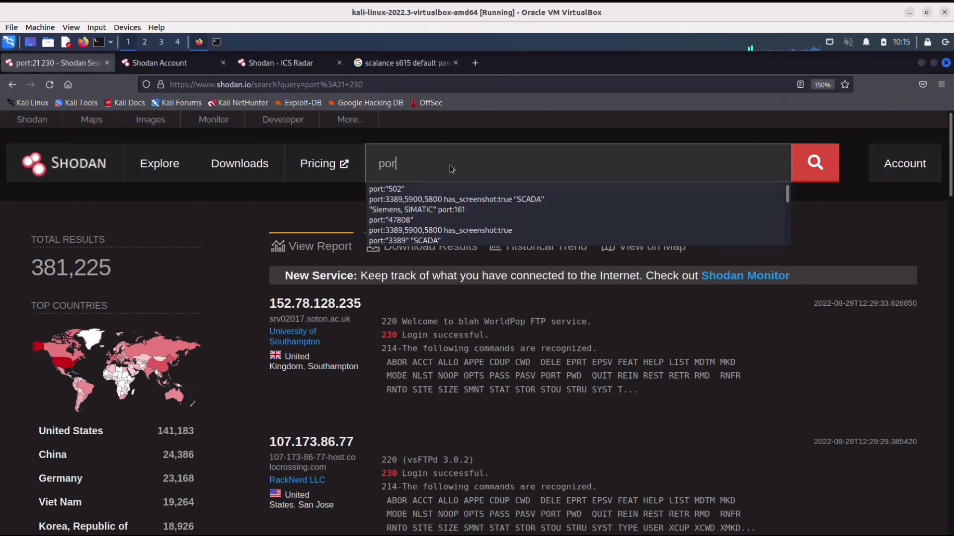
{"action": "type", "text": "t:44"}
{"action": "left_click", "coordinate": [462, 198]}
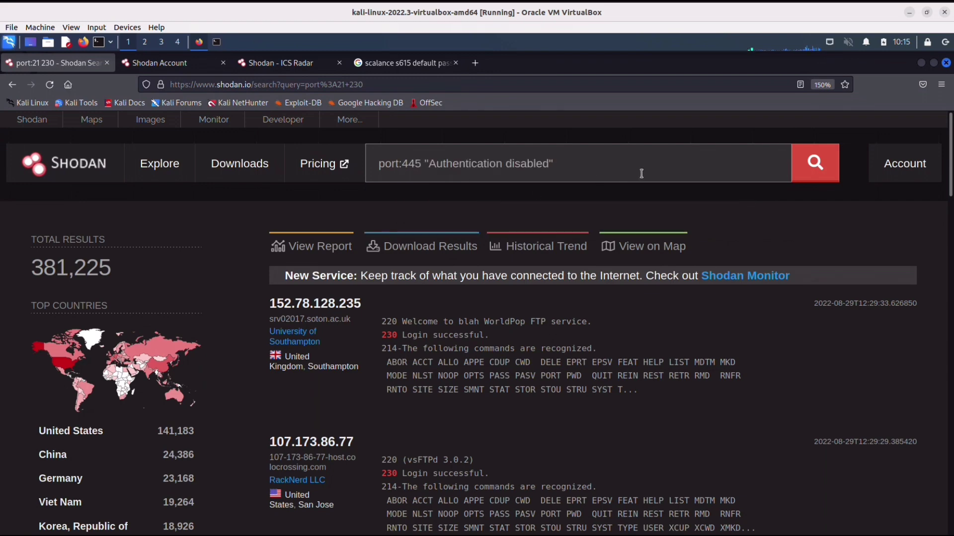
{"action": "left_click", "coordinate": [813, 167]}
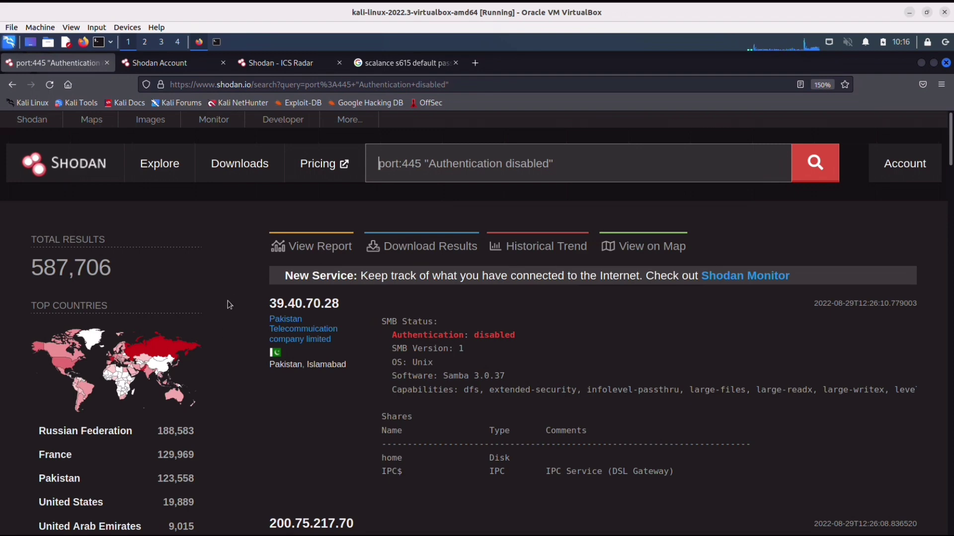
{"action": "scroll", "coordinate": [260, 415], "scroll_direction": "down", "scroll_amount": 1}
{"action": "scroll", "coordinate": [260, 416], "scroll_direction": "down", "scroll_amount": 5}
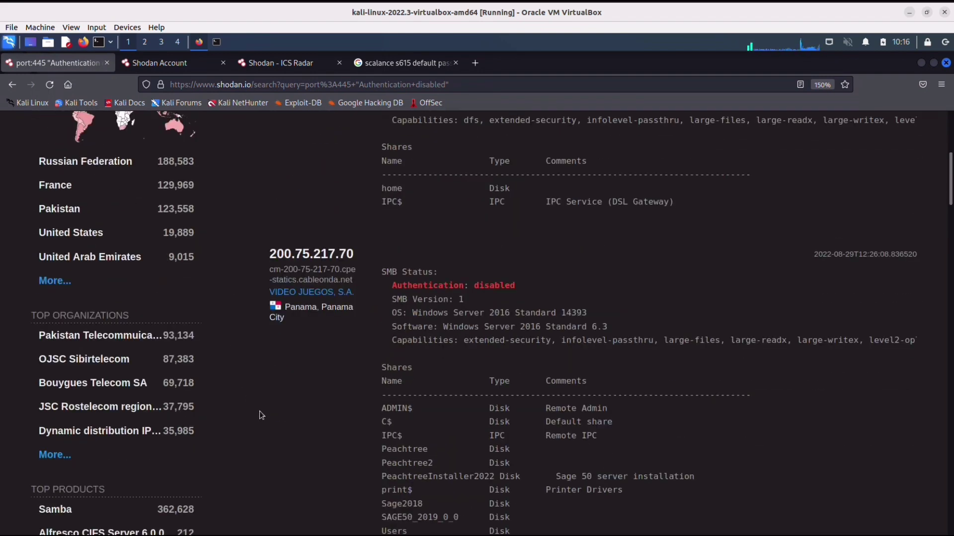
{"action": "scroll", "coordinate": [261, 416], "scroll_direction": "down", "scroll_amount": 1}
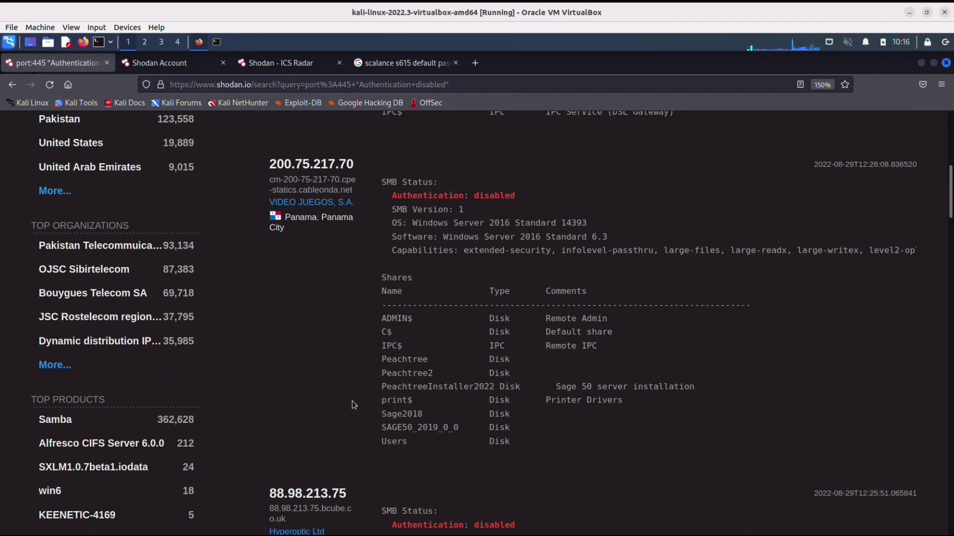
{"action": "scroll", "coordinate": [353, 405], "scroll_direction": "down", "scroll_amount": 3}
{"action": "scroll", "coordinate": [352, 405], "scroll_direction": "down", "scroll_amount": 3}
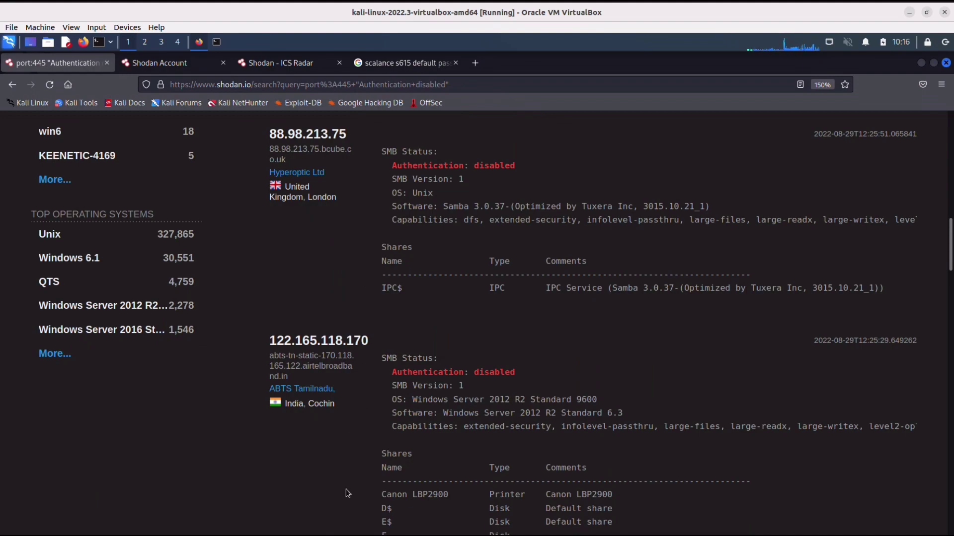
{"action": "scroll", "coordinate": [345, 324], "scroll_direction": "up", "scroll_amount": 1}
{"action": "scroll", "coordinate": [345, 324], "scroll_direction": "up", "scroll_amount": 5}
{"action": "scroll", "coordinate": [345, 325], "scroll_direction": "up", "scroll_amount": 5}
- Append "clients" to the SMB query and run it, narrowing to 68 hosts with client shares
{"action": "left_click", "coordinate": [572, 165]}
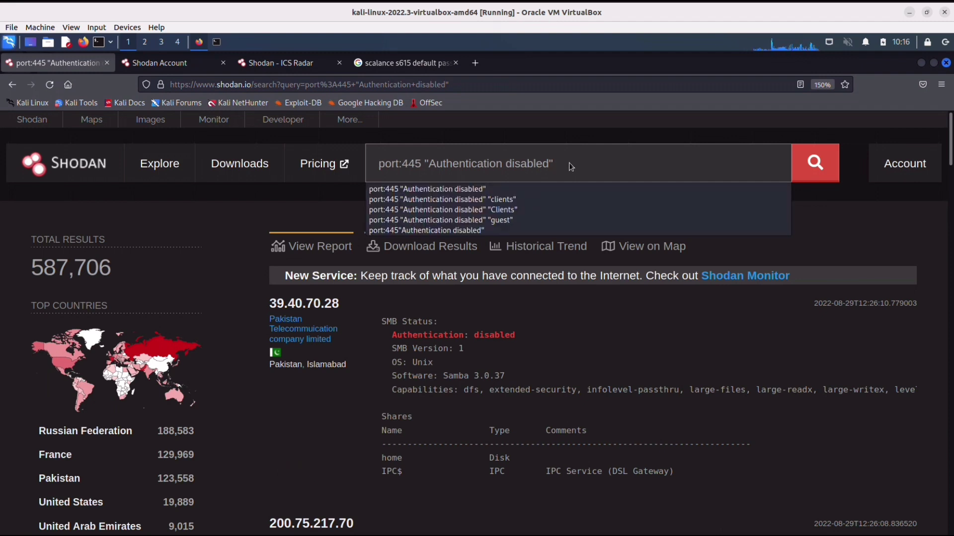
{"action": "type", "text": "\" \""}
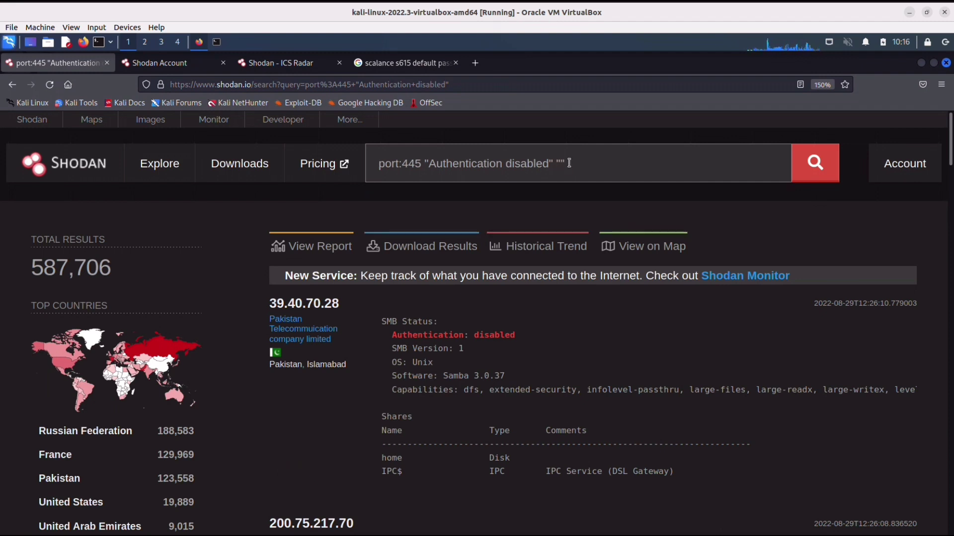
{"action": "type", "text": "clients\""}
{"action": "left_click", "coordinate": [814, 162]}
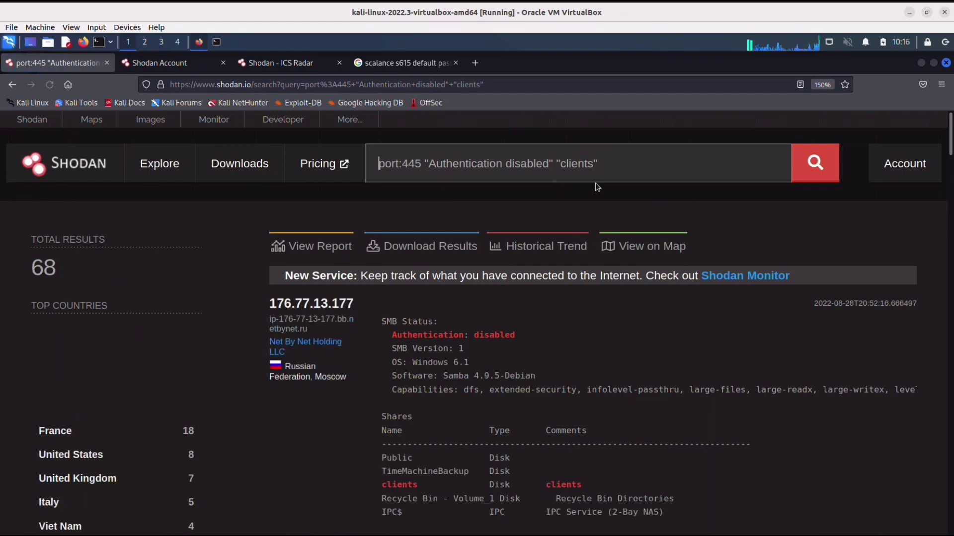
{"action": "scroll", "coordinate": [292, 406], "scroll_direction": "down", "scroll_amount": 2}
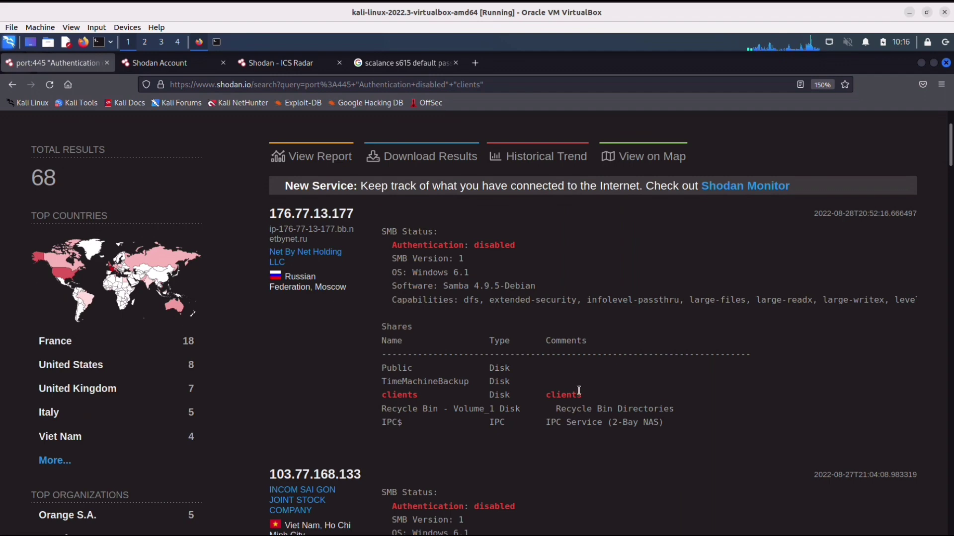
{"action": "scroll", "coordinate": [366, 412], "scroll_direction": "down", "scroll_amount": 3}
{"action": "scroll", "coordinate": [363, 414], "scroll_direction": "down", "scroll_amount": 2}
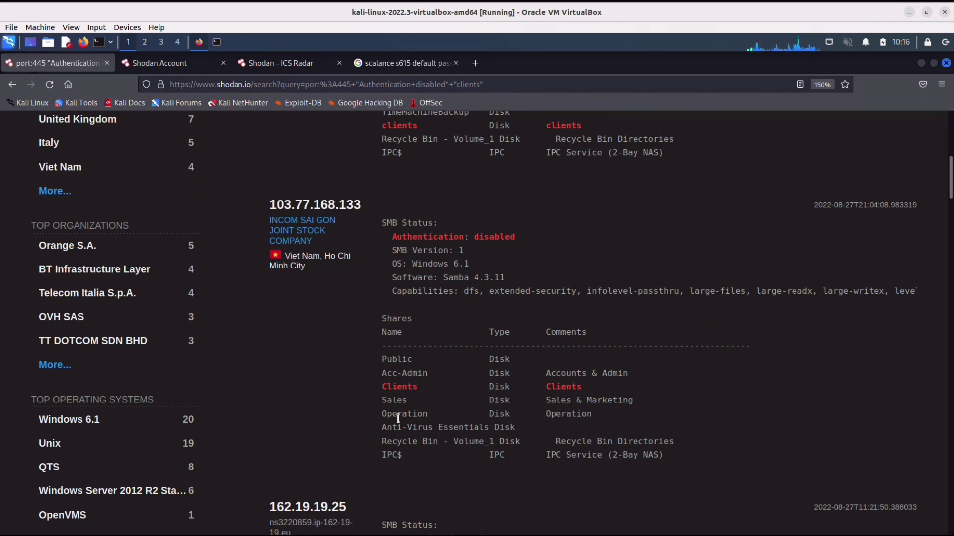
{"action": "scroll", "coordinate": [441, 428], "scroll_direction": "up", "scroll_amount": 1}
{"action": "scroll", "coordinate": [441, 428], "scroll_direction": "up", "scroll_amount": 8}
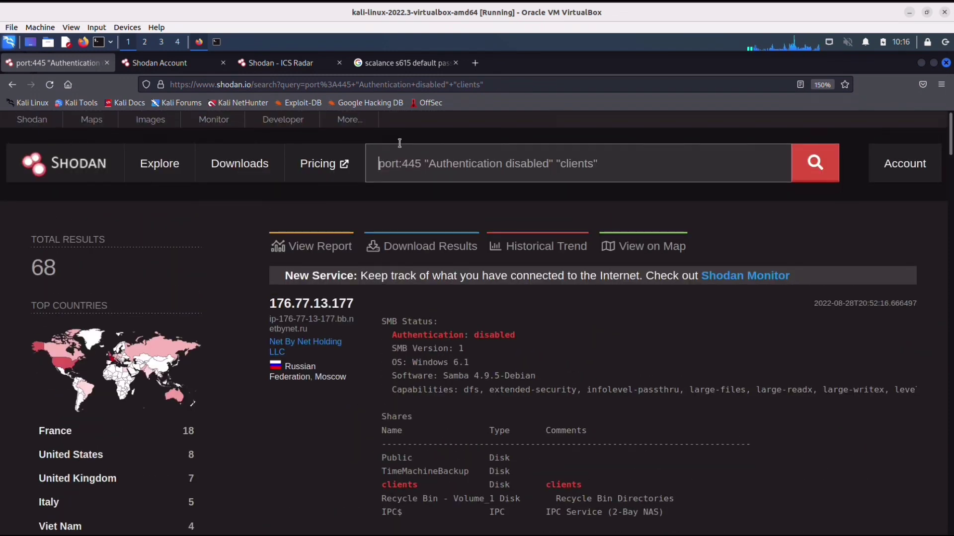
{"action": "left_click", "coordinate": [216, 44]}
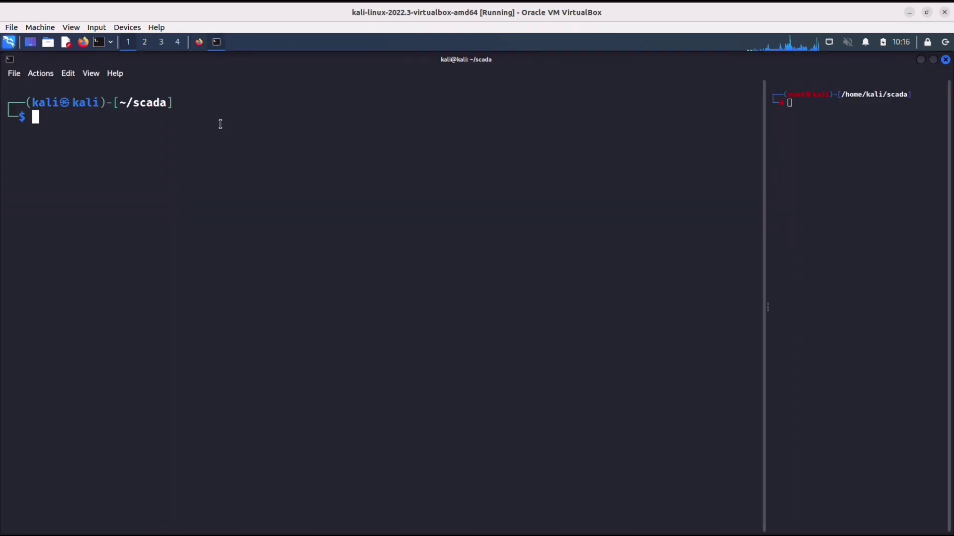
{"action": "type", "text": "cra"}
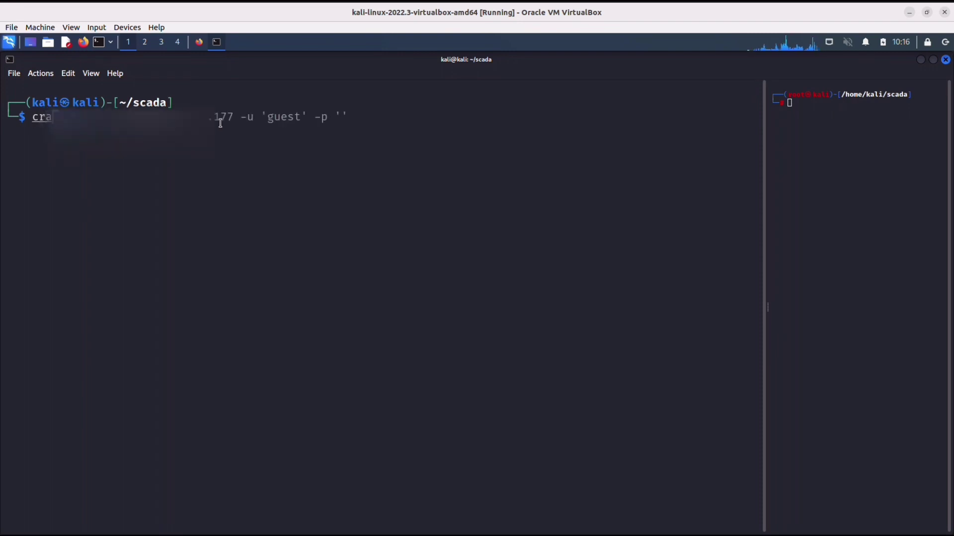
{"action": "key", "text": "Right"}
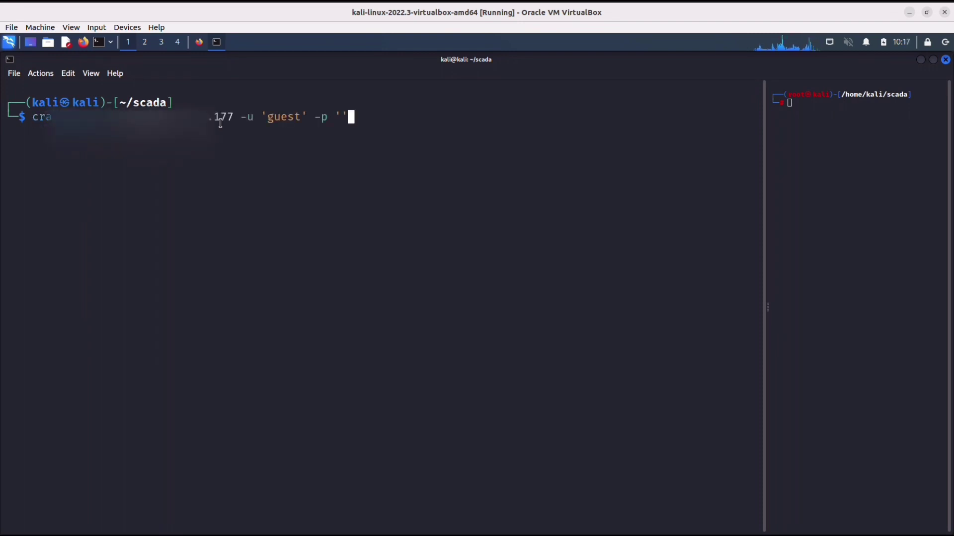
{"action": "key", "text": "Return"}
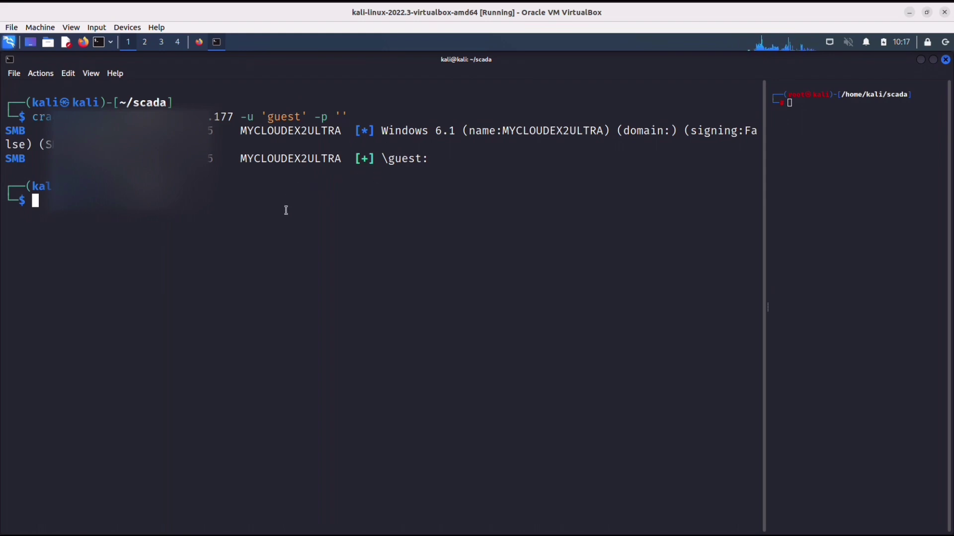
{"action": "type", "text": "sm"}
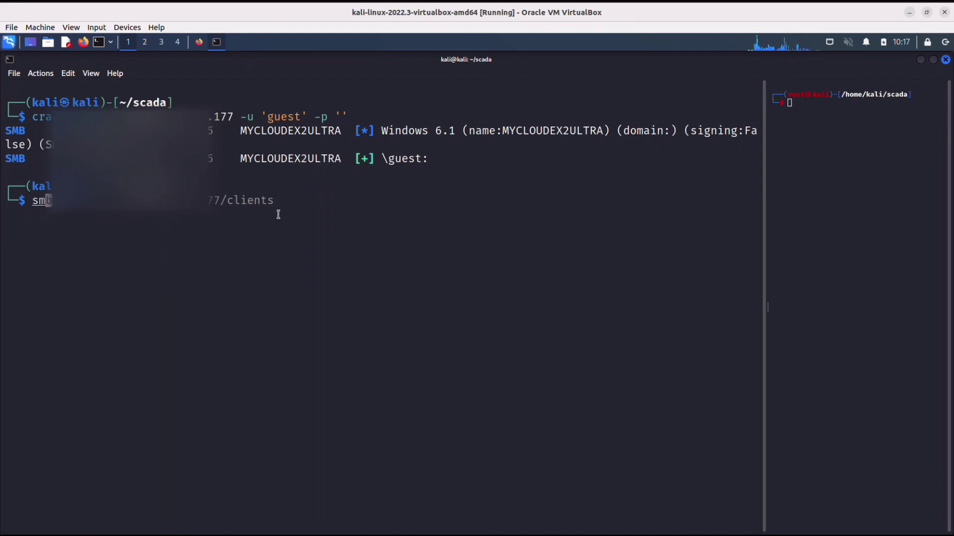
- List the host's shares with smbclient -L and an empty password, showing Public, TimeMachineBackup and clients
{"action": "key", "text": "Right"}
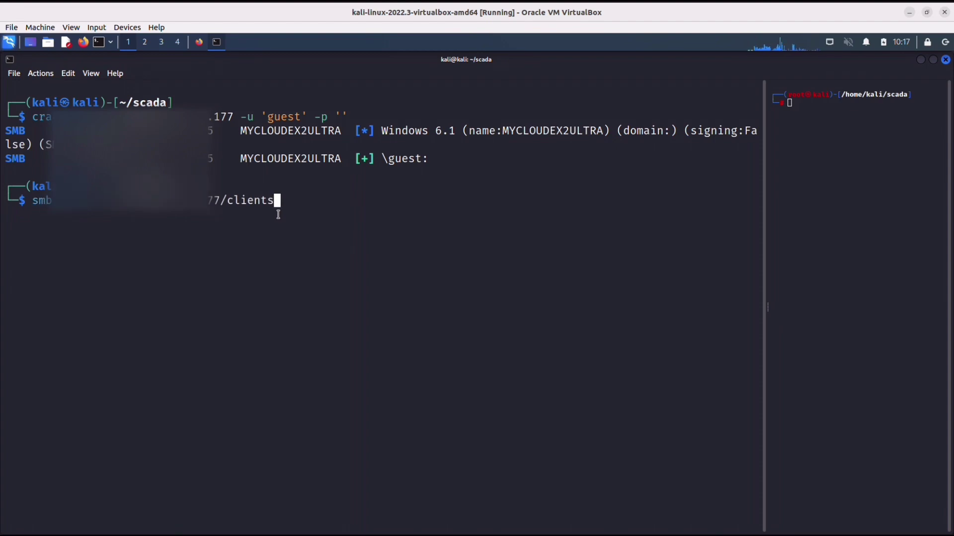
{"action": "key", "text": "Return"}
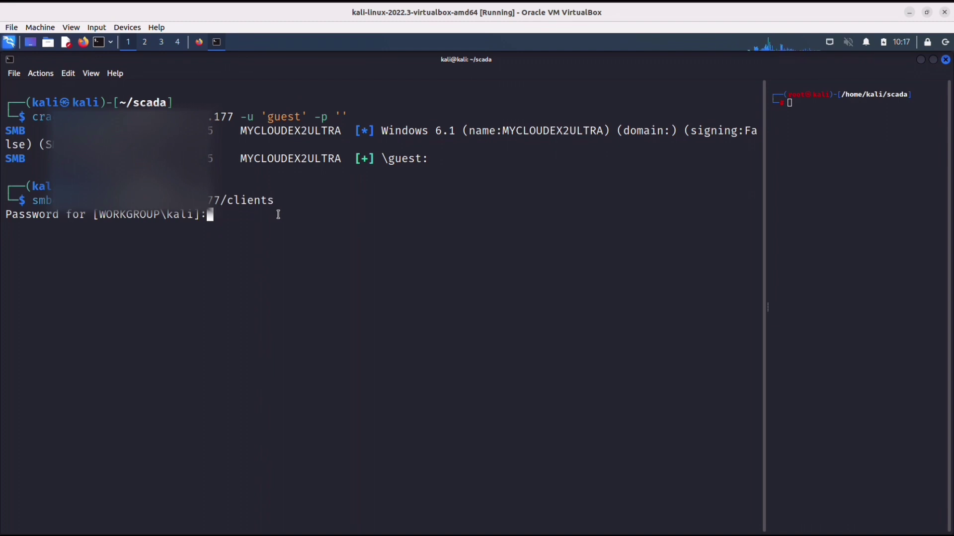
{"action": "key", "text": "Return"}
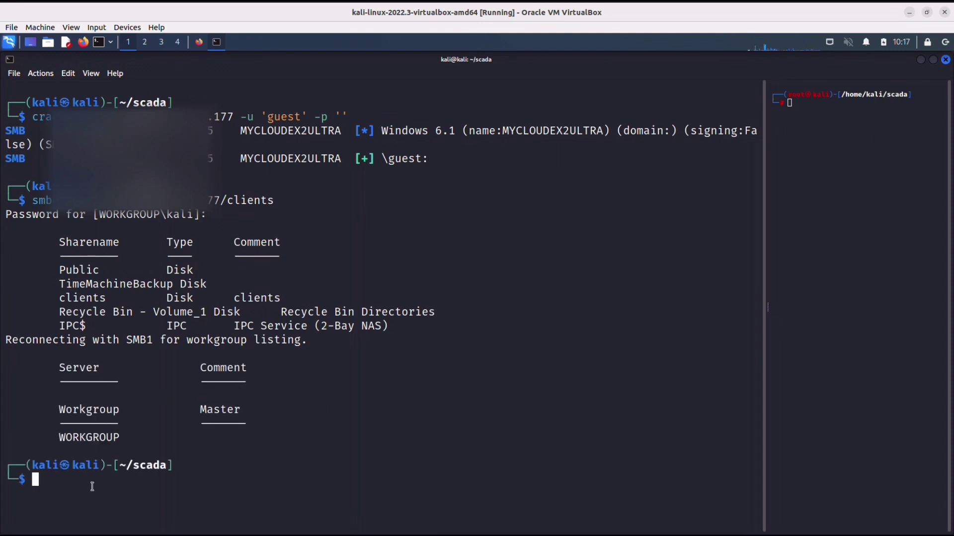
{"action": "type", "text": "clear"}
- Clear the terminal and collapse the subterminal into a single root shell in /home/kali/scada
{"action": "key", "text": "Return"}
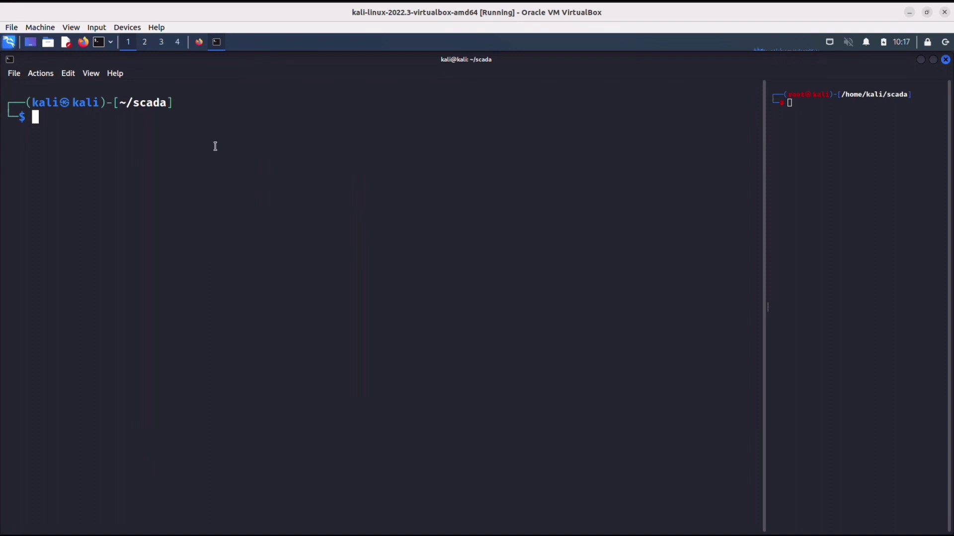
{"action": "left_click", "coordinate": [199, 42]}
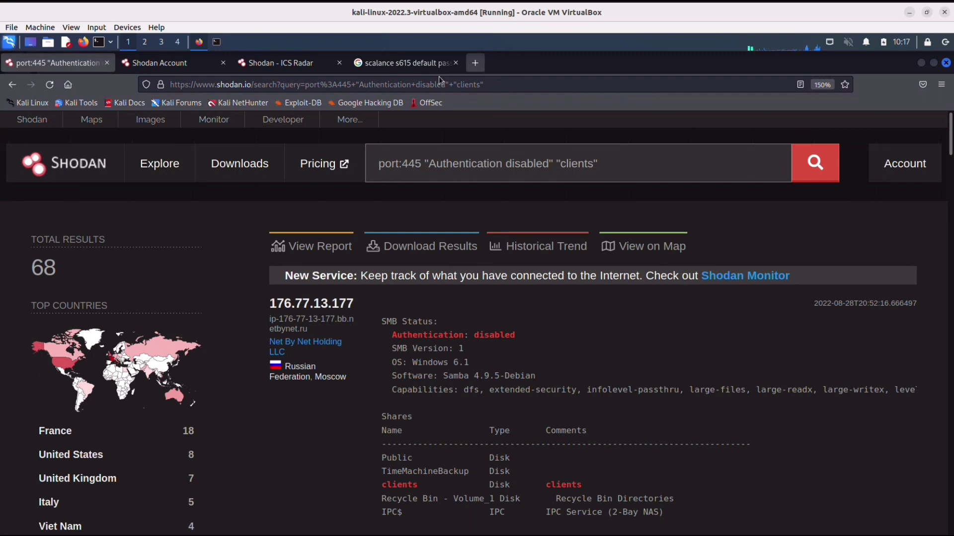
{"action": "left_click", "coordinate": [217, 44]}
{"action": "right_click", "coordinate": [273, 239]}
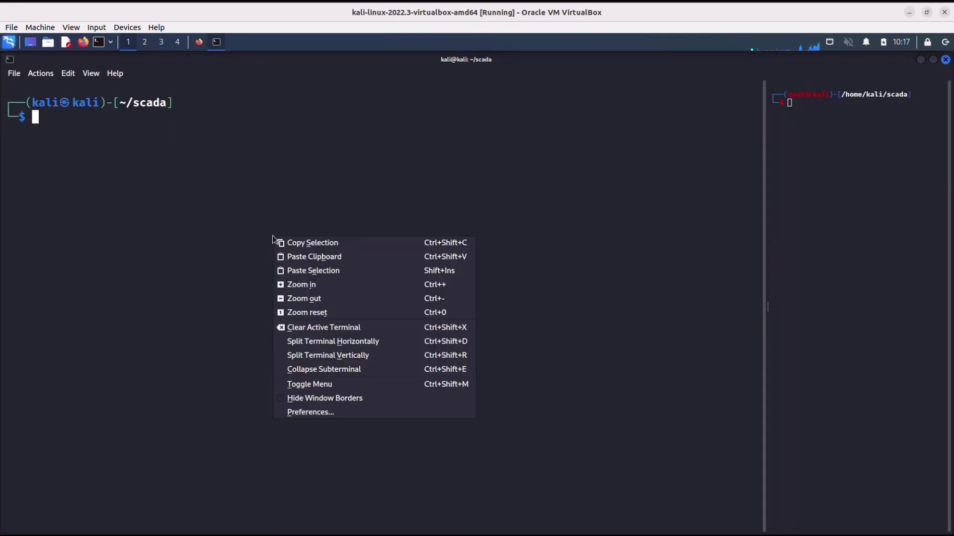
{"action": "left_click", "coordinate": [345, 371]}
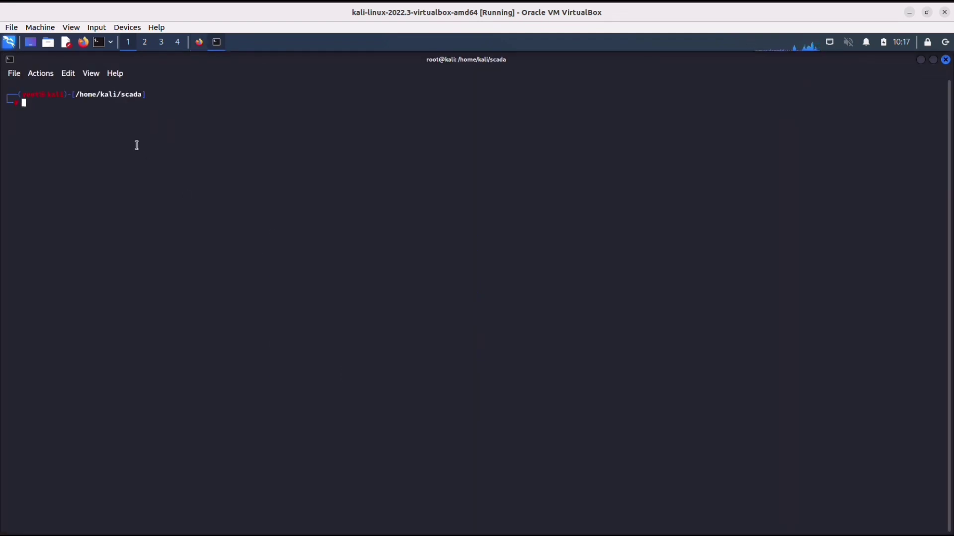
- Initialize the Shodan CLI with the pasted API key
{"action": "key", "text": "ctrl+plus"}
{"action": "key", "text": "ctrl+plus"}
{"action": "key", "text": "ctrl+plus"}
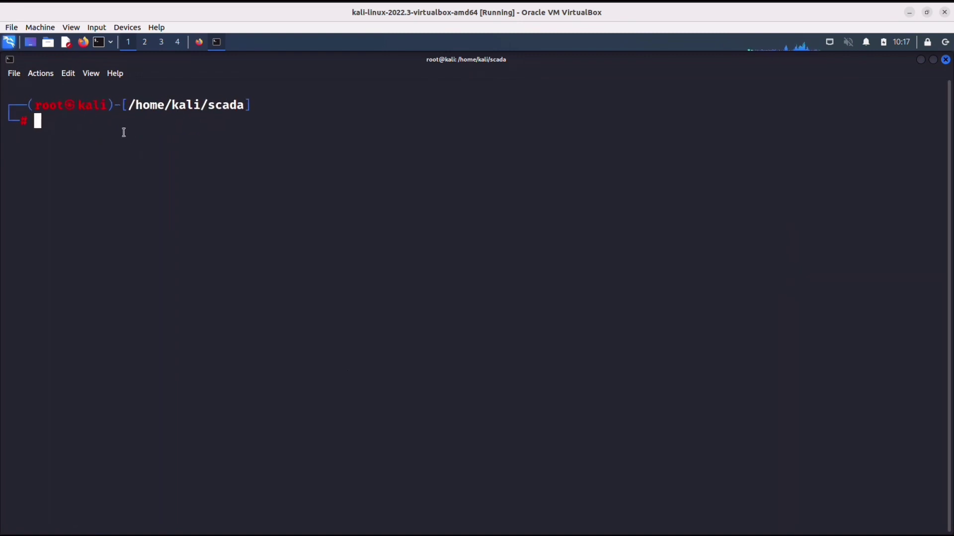
{"action": "type", "text": "shodan "}
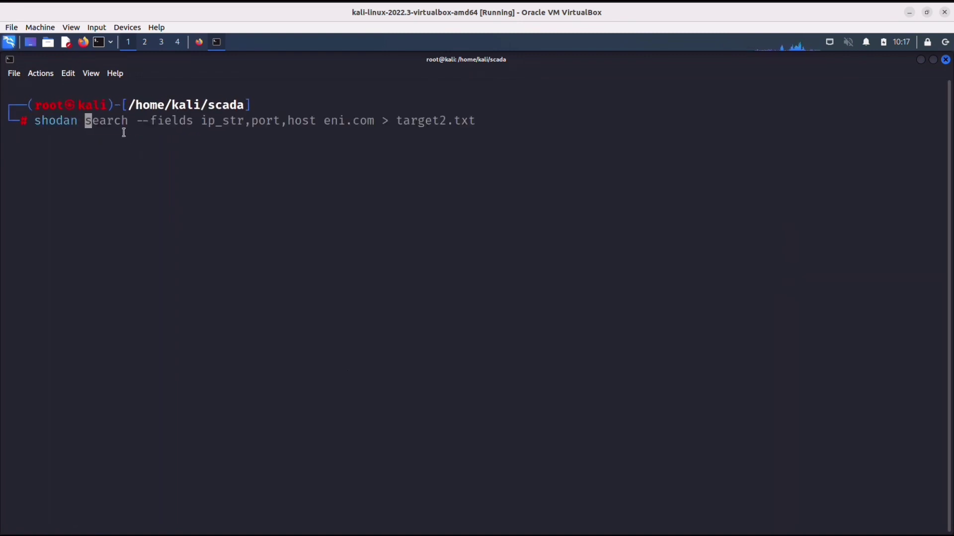
{"action": "type", "text": "i"}
{"action": "key", "text": "ctrl+shift+v"}
{"action": "key", "text": "Return"}
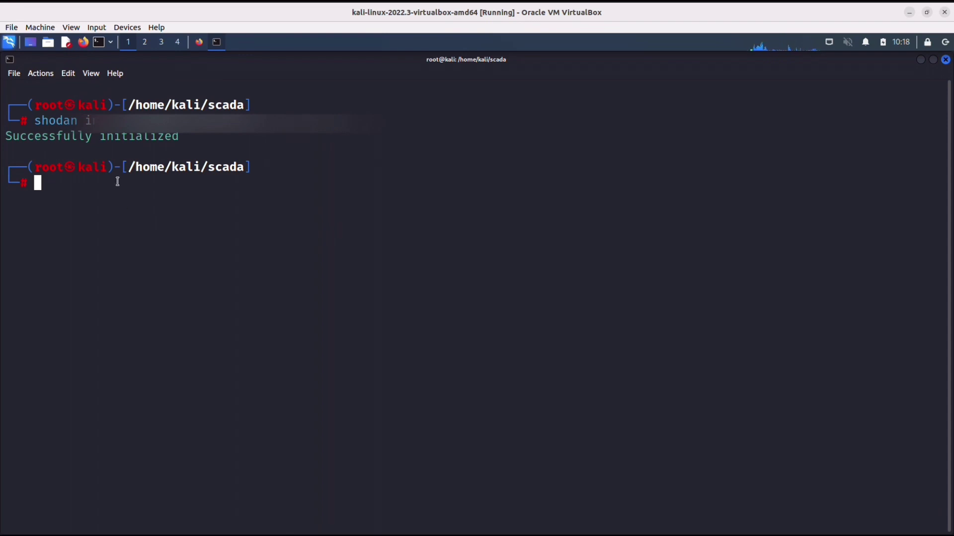
- Search Vendor ID: Rockwell Automation/Allen-Bradley and review the port 44818 PLC results
{"action": "key", "text": "Up"}
{"action": "key", "text": "Home"}
{"action": "key", "text": "Right"}
{"action": "key", "text": "Right"}
{"action": "key", "text": "Right"}
{"action": "key", "text": "Right"}
{"action": "key", "text": "Right"}
{"action": "key", "text": "Right"}
{"action": "key", "text": "ctrl+k"}
{"action": "type", "text": "sea"}
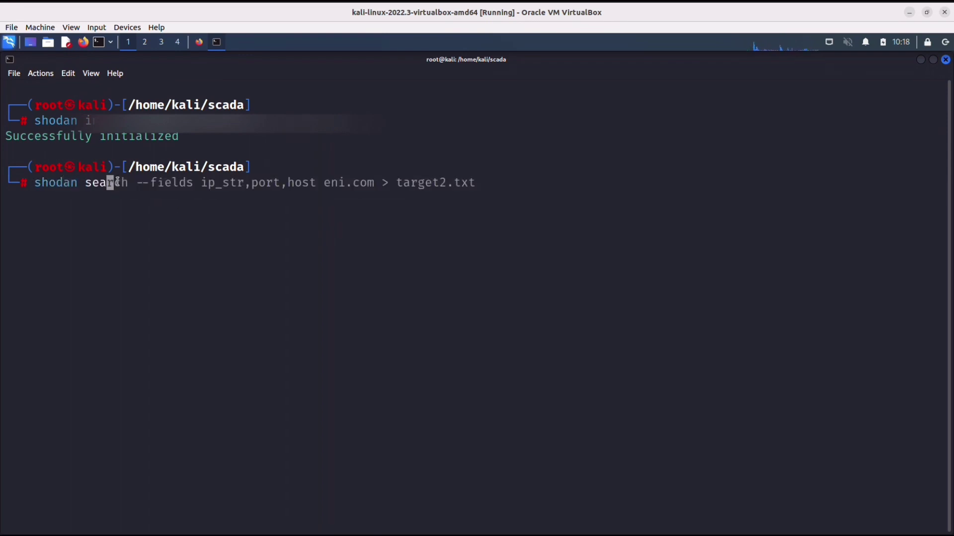
{"action": "type", "text": "rch Ven"}
{"action": "key", "text": "Right"}
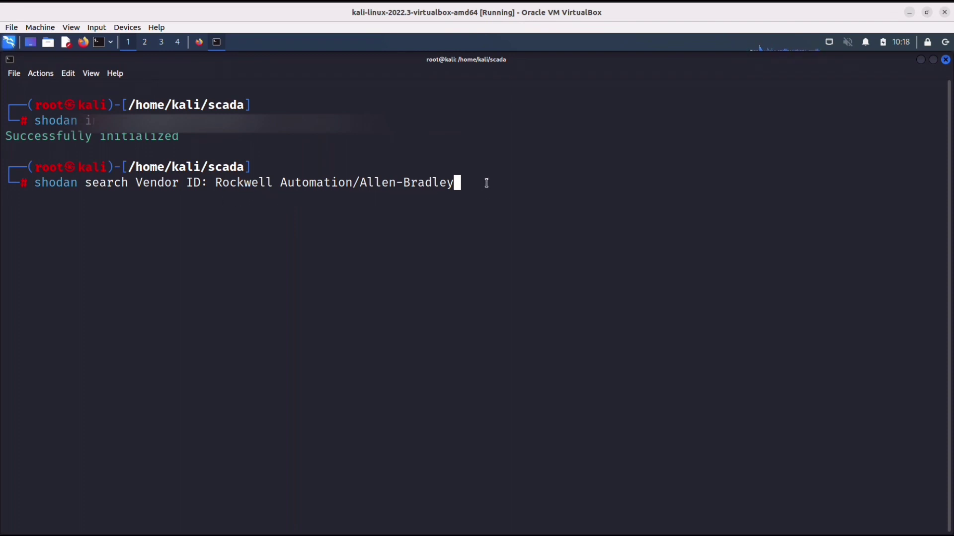
{"action": "key", "text": "Return"}
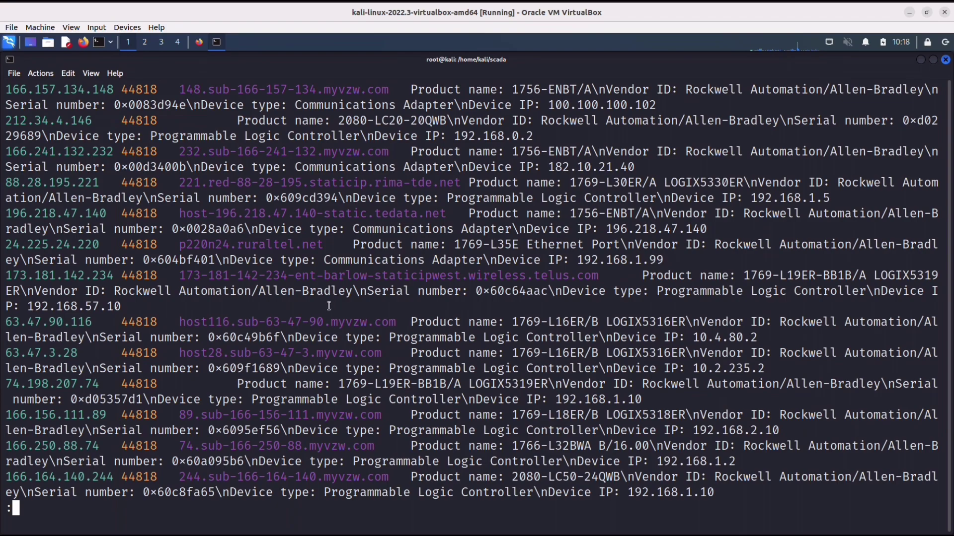
{"action": "scroll", "coordinate": [328, 306], "scroll_direction": "down", "scroll_amount": 3}
{"action": "scroll", "coordinate": [332, 305], "scroll_direction": "down", "scroll_amount": 3}
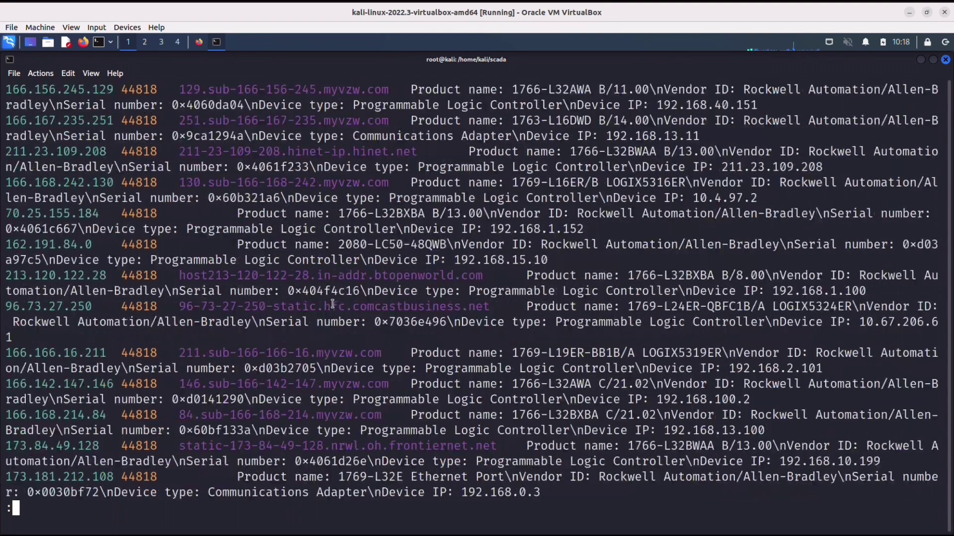
{"action": "scroll", "coordinate": [332, 302], "scroll_direction": "up", "scroll_amount": 1}
{"action": "scroll", "coordinate": [332, 303], "scroll_direction": "up", "scroll_amount": 6}
{"action": "scroll", "coordinate": [332, 302], "scroll_direction": "down", "scroll_amount": 6}
{"action": "key", "text": "q"}
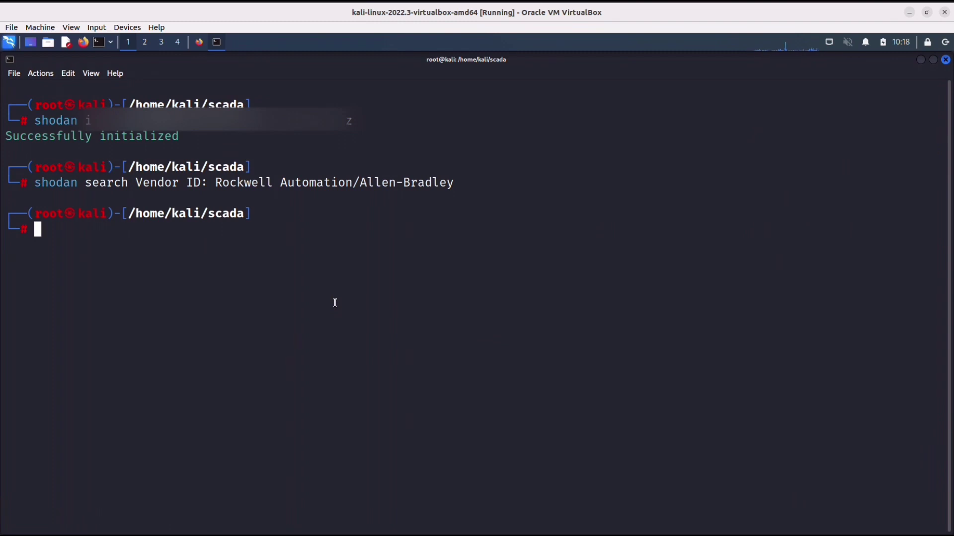
{"action": "type", "text": "clear"}
- Run shodan stats --facets port for Vendor ID: Siemens, showing port 47808 leading with 527 hosts
{"action": "key", "text": "Return"}
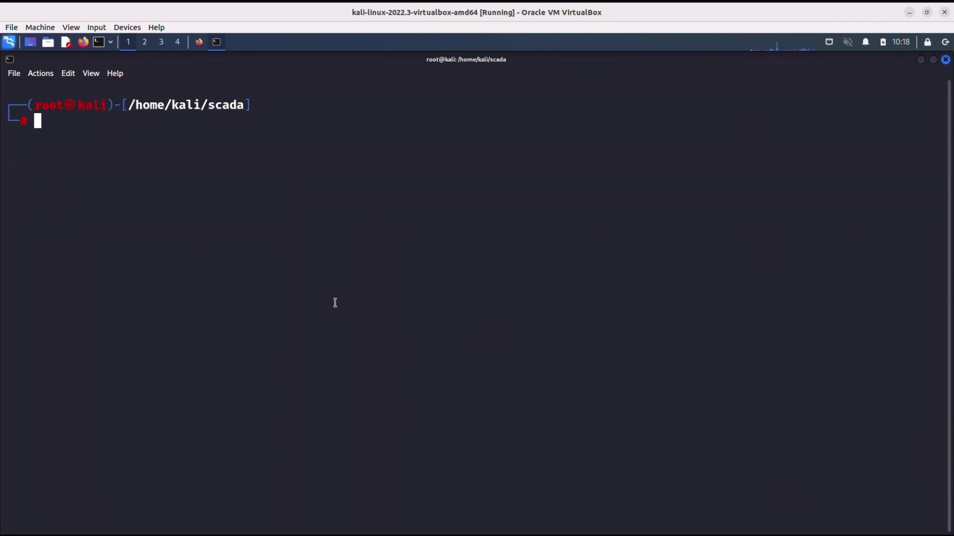
{"action": "type", "text": "shodan"}
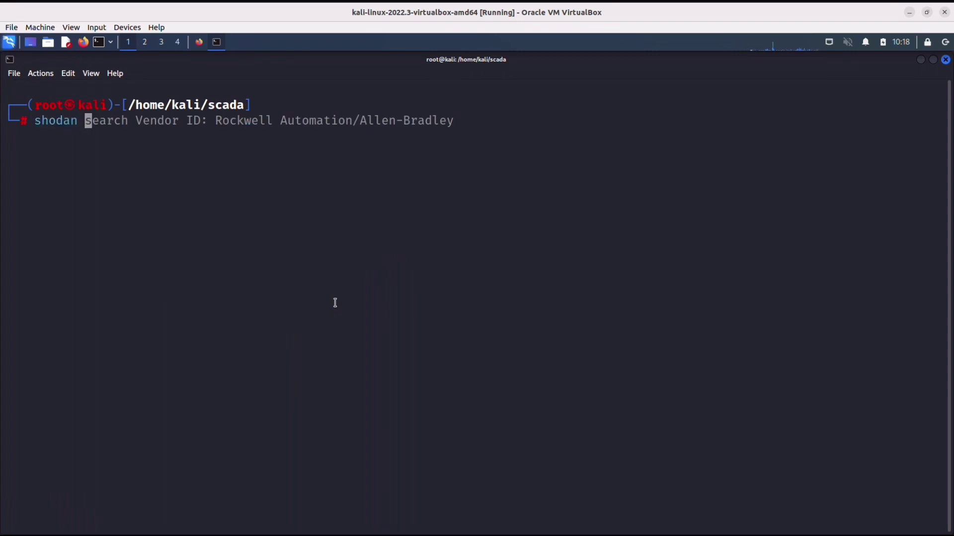
{"action": "type", "text": " stat"}
{"action": "key", "text": "Right"}
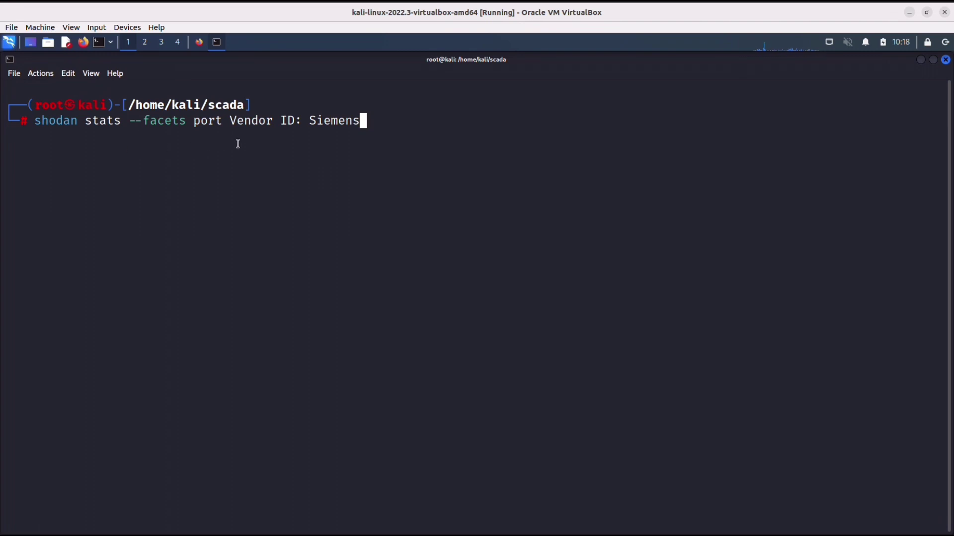
{"action": "key", "text": "Return"}
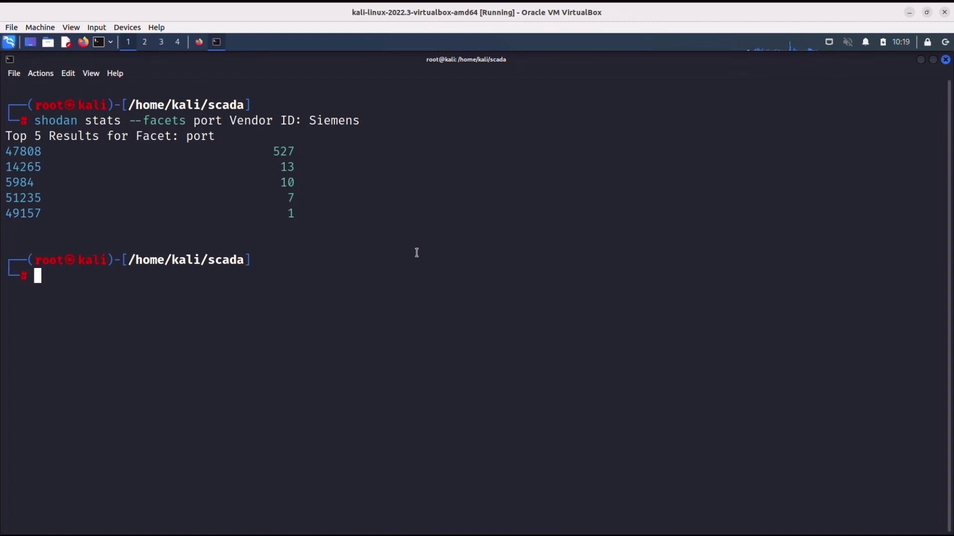
{"action": "type", "text": "clear"}
- Save eni.com search results with ip_str, port and host fields into target2.txt
{"action": "key", "text": "Return"}
{"action": "type", "text": "shodda"}
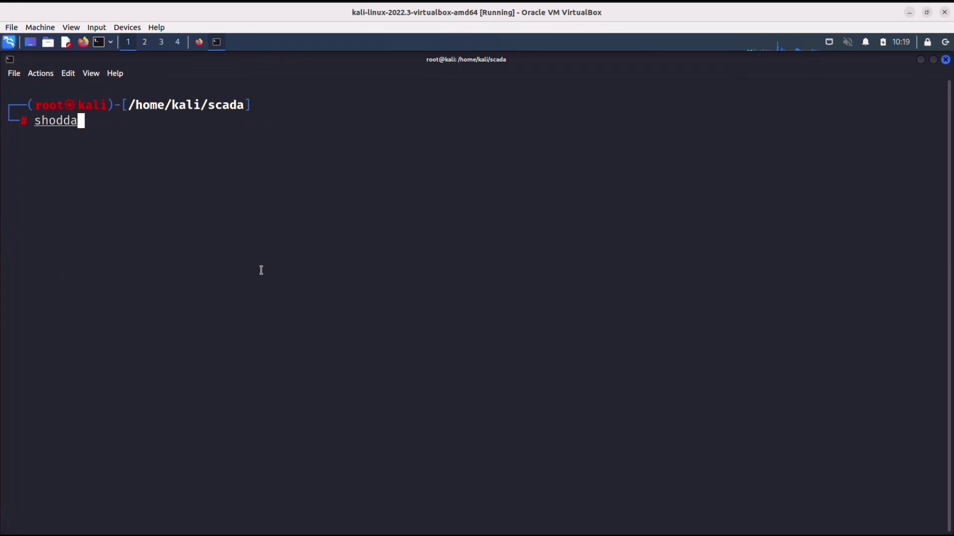
{"action": "key", "text": "Left"}
{"action": "key", "text": "BackSpace"}
{"action": "key", "text": "Right"}
{"action": "type", "text": "n "}
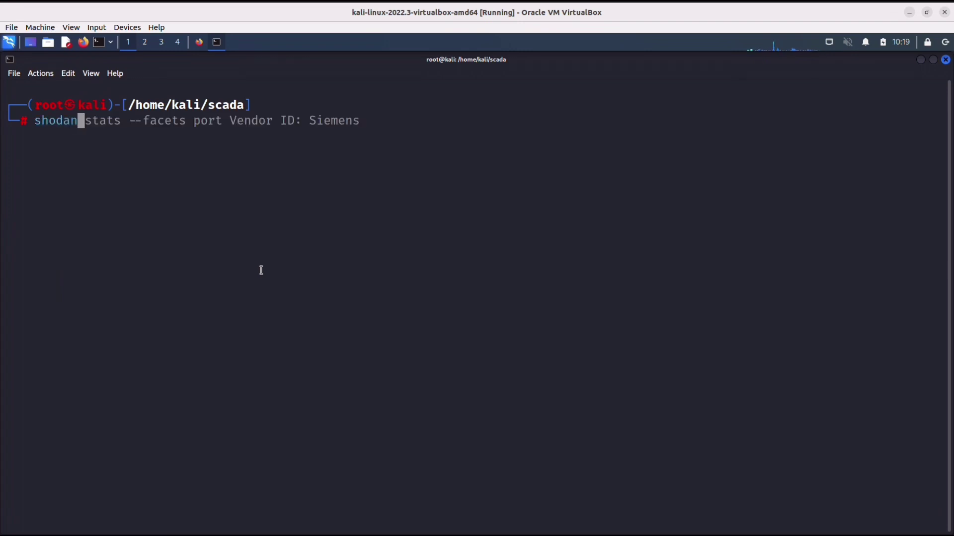
{"action": "type", "text": "sear"}
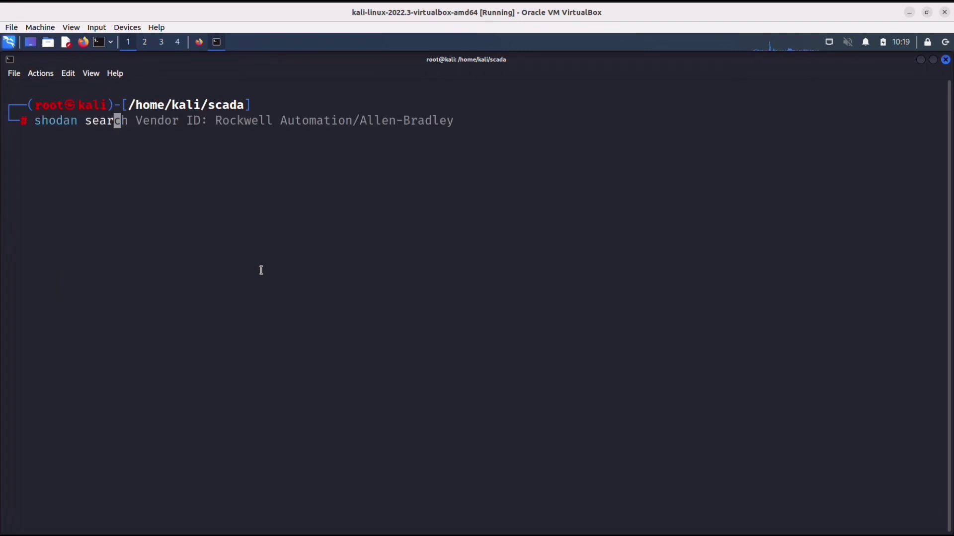
{"action": "type", "text": "ch"}
{"action": "type", "text": " --"}
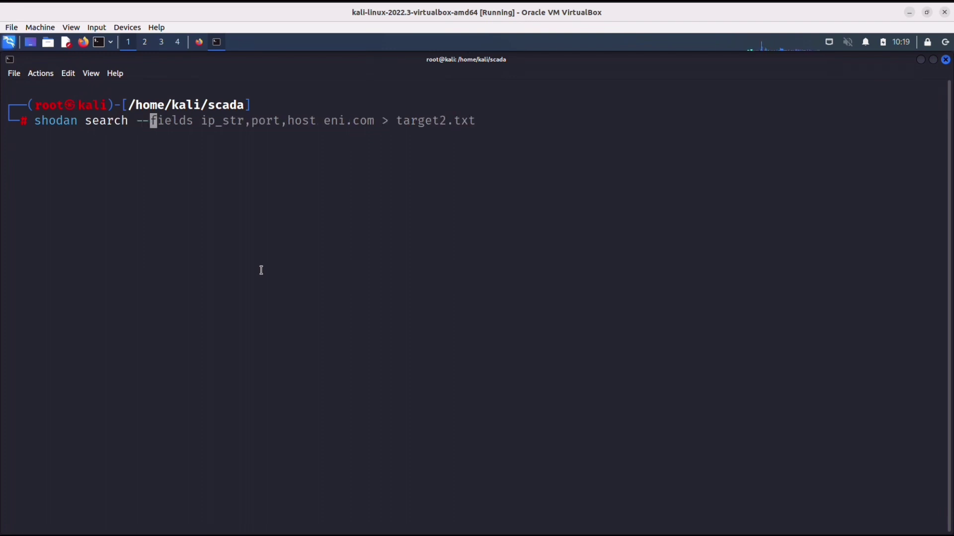
{"action": "key", "text": "Right"}
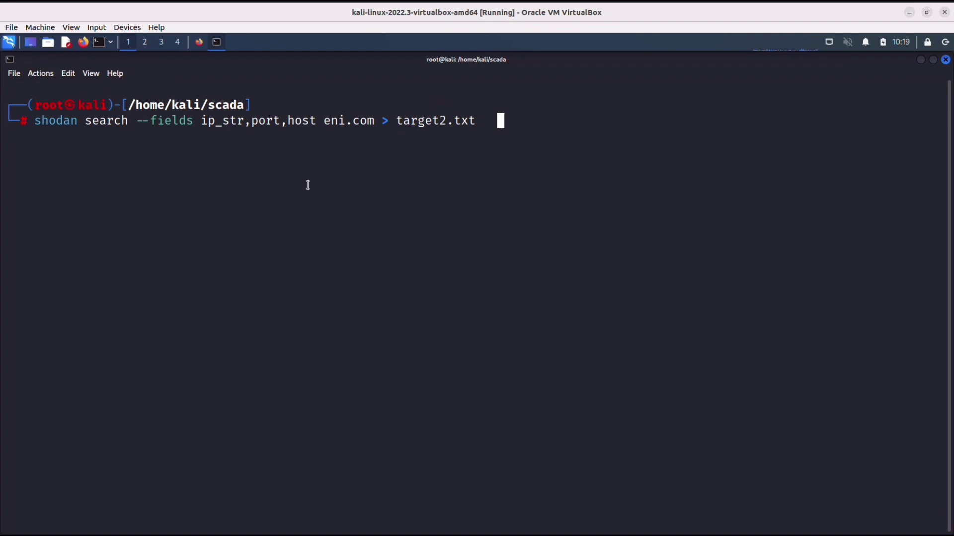
{"action": "key", "text": "Return"}
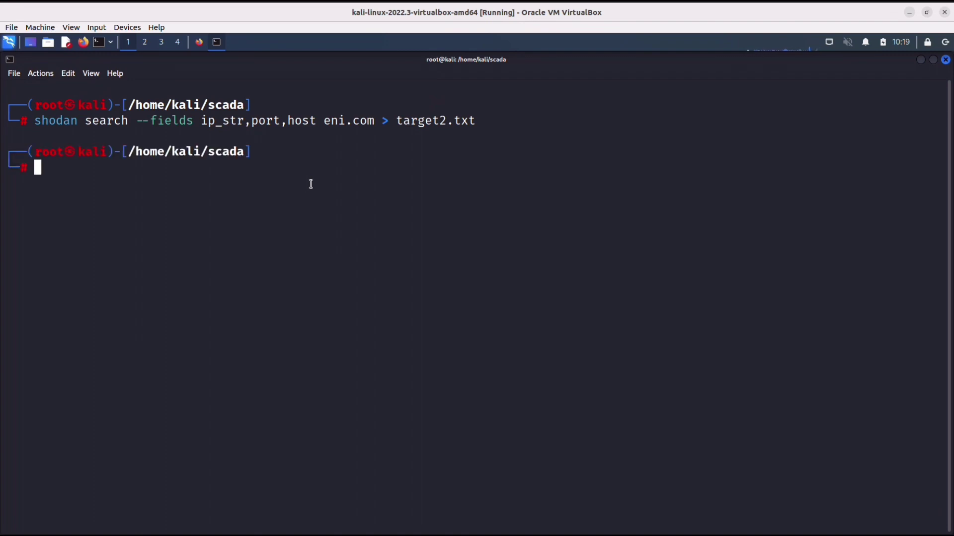
{"action": "type", "text": "wc"}
- Count target2.txt with wc (41 lines), grep its five port 443 hosts, then clear the screen
{"action": "key", "text": "Right"}
{"action": "key", "text": "Return"}
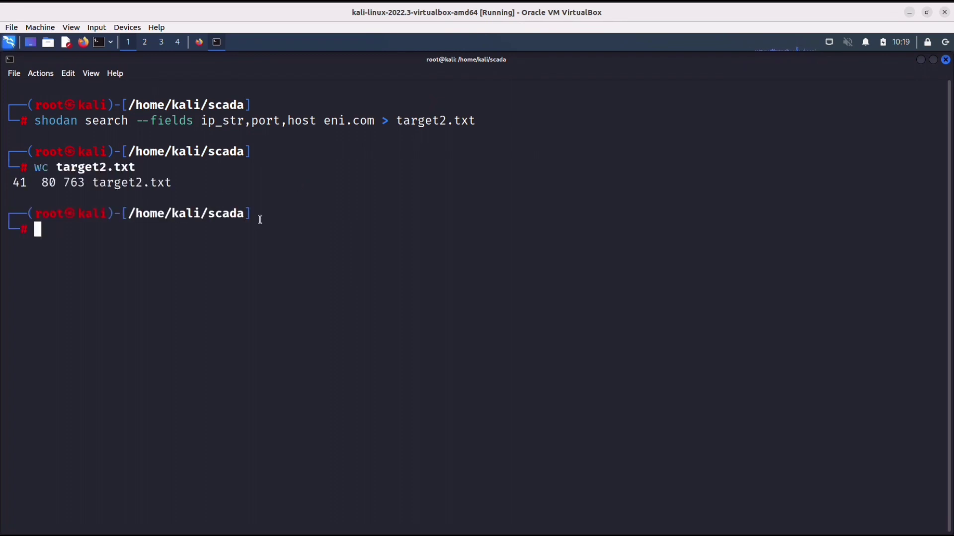
{"action": "type", "text": "cat"}
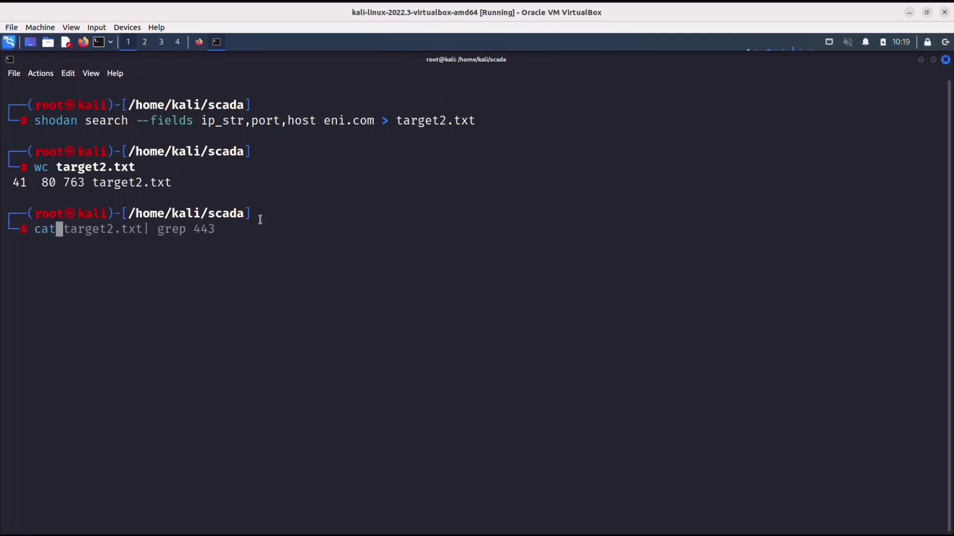
{"action": "key", "text": "Right"}
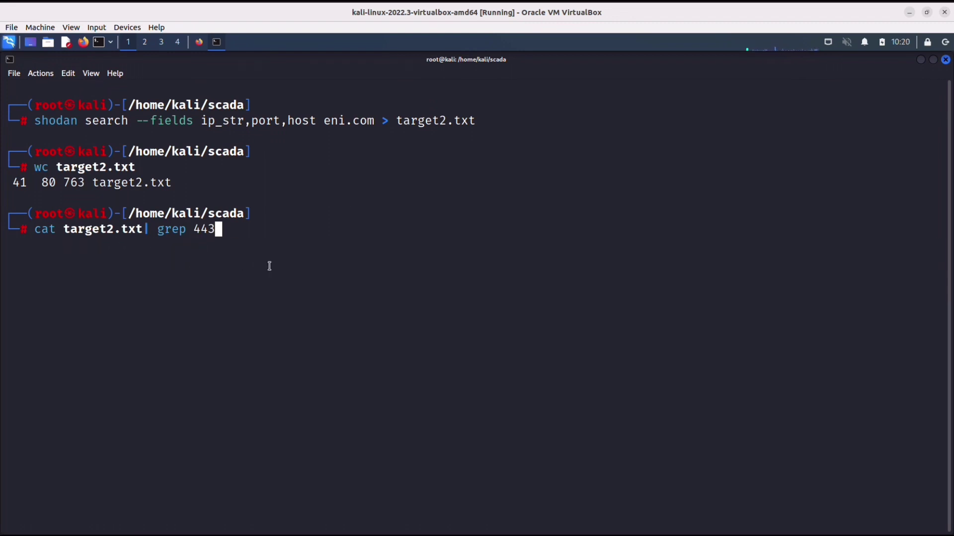
{"action": "key", "text": "Return"}
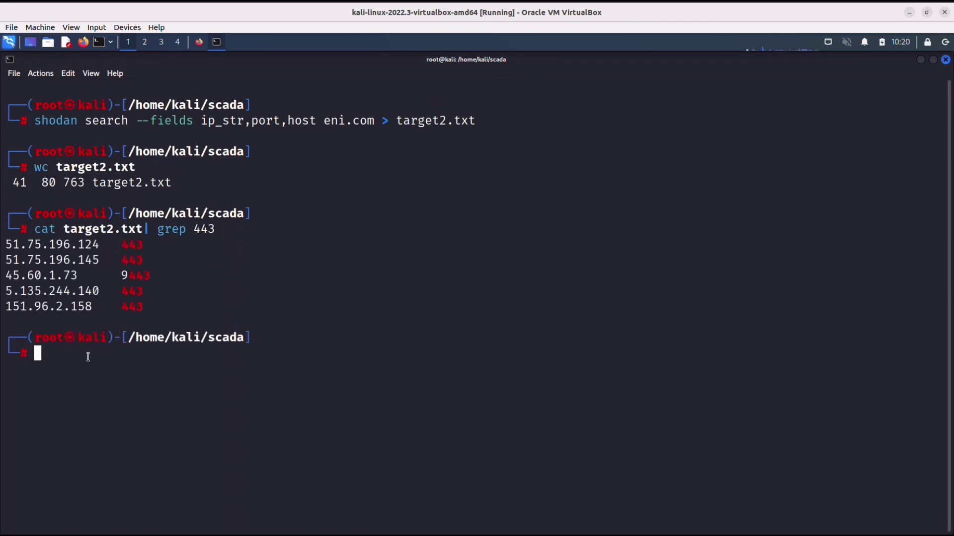
{"action": "type", "text": "cle"}
{"action": "type", "text": "ar"}
{"action": "key", "text": "Return"}
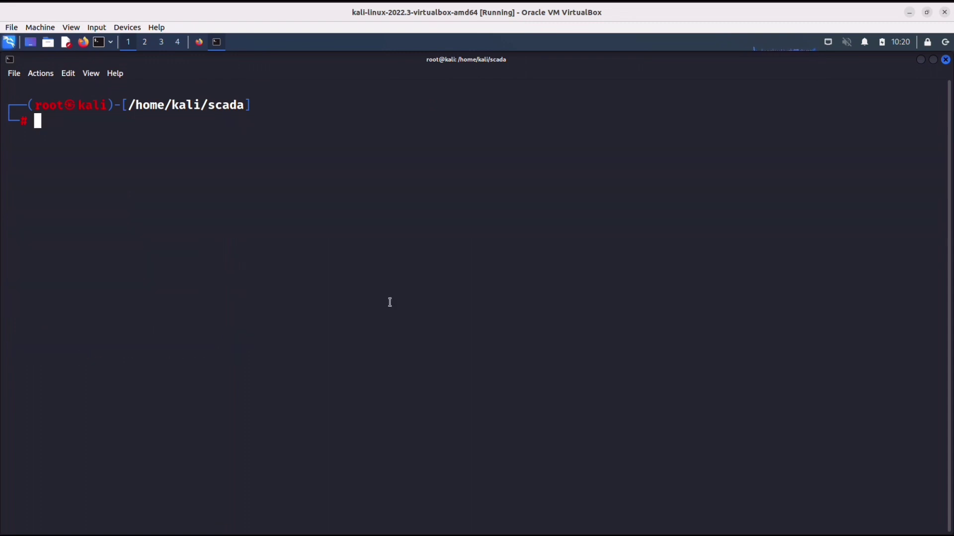
- Minimize the terminal and the Shodan Firefox window to show the Kali desktop
{"action": "left_click", "coordinate": [922, 67]}
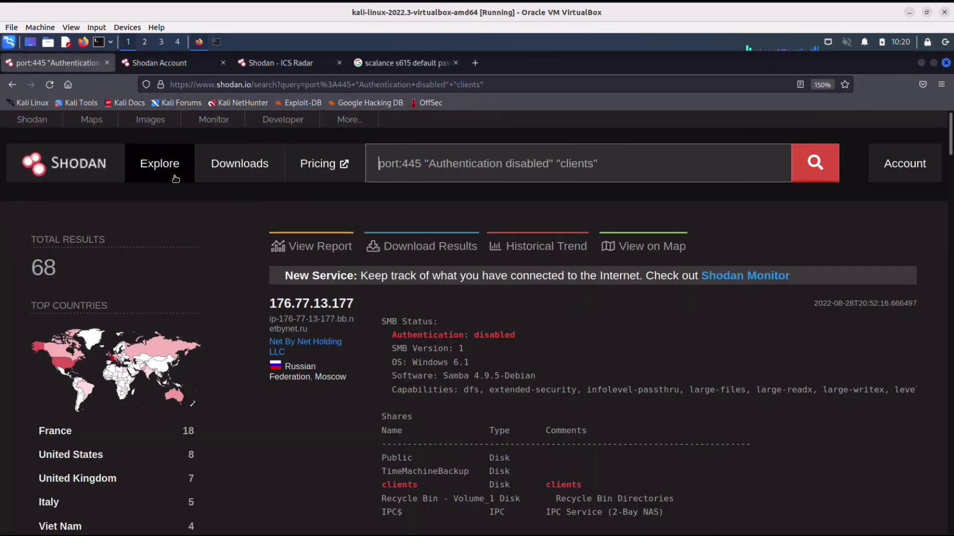
{"action": "left_click", "coordinate": [922, 63]}
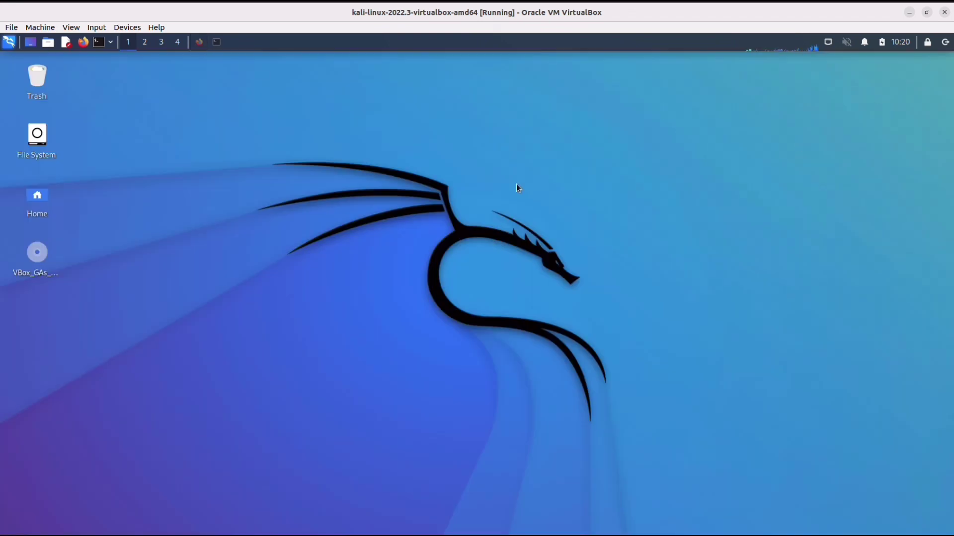